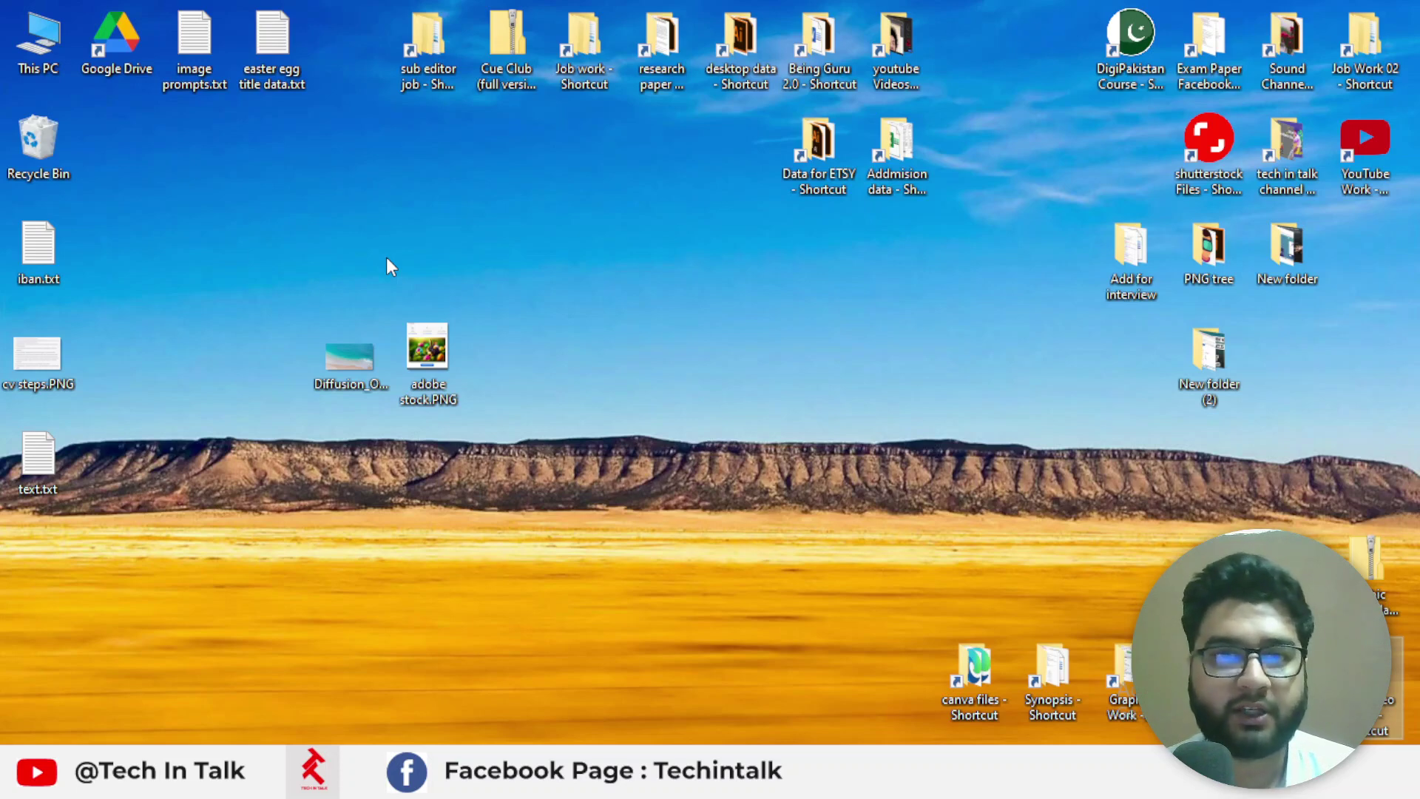
# - View the ocean waves JPG and the adobe stock.PNG image on the desktop, closing each one after viewing
pyautogui.doubleClick(365, 367)
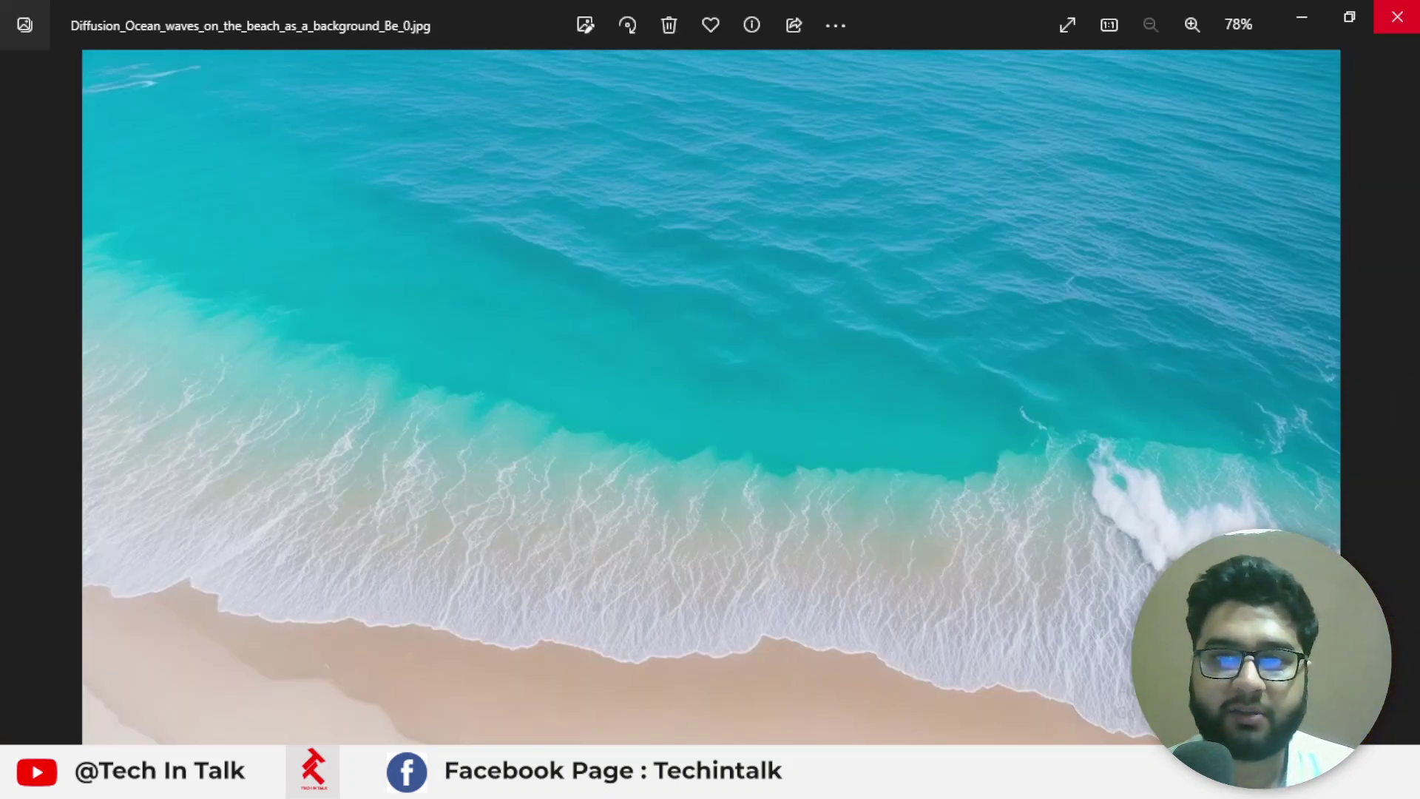
pyautogui.click(1398, 17)
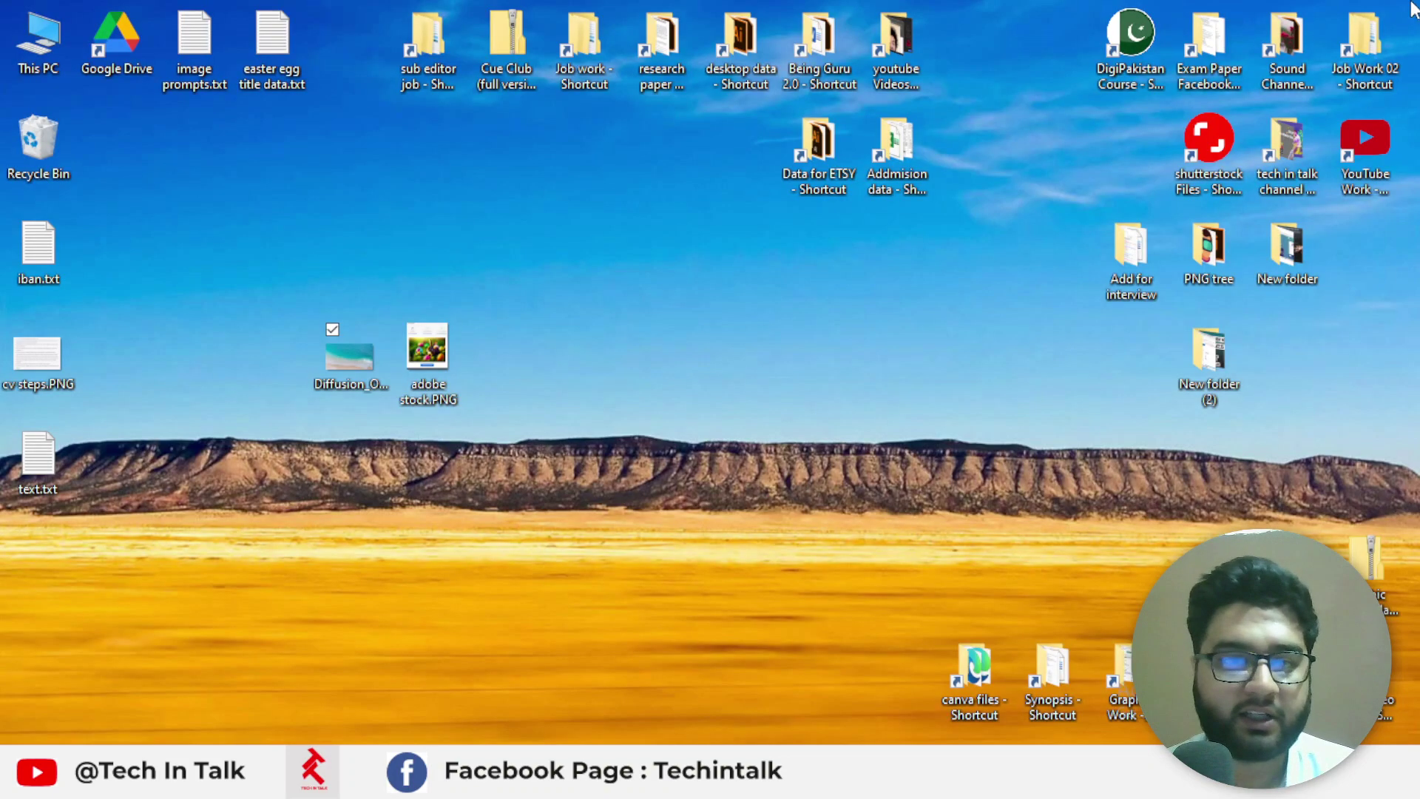
pyautogui.doubleClick(427, 351)
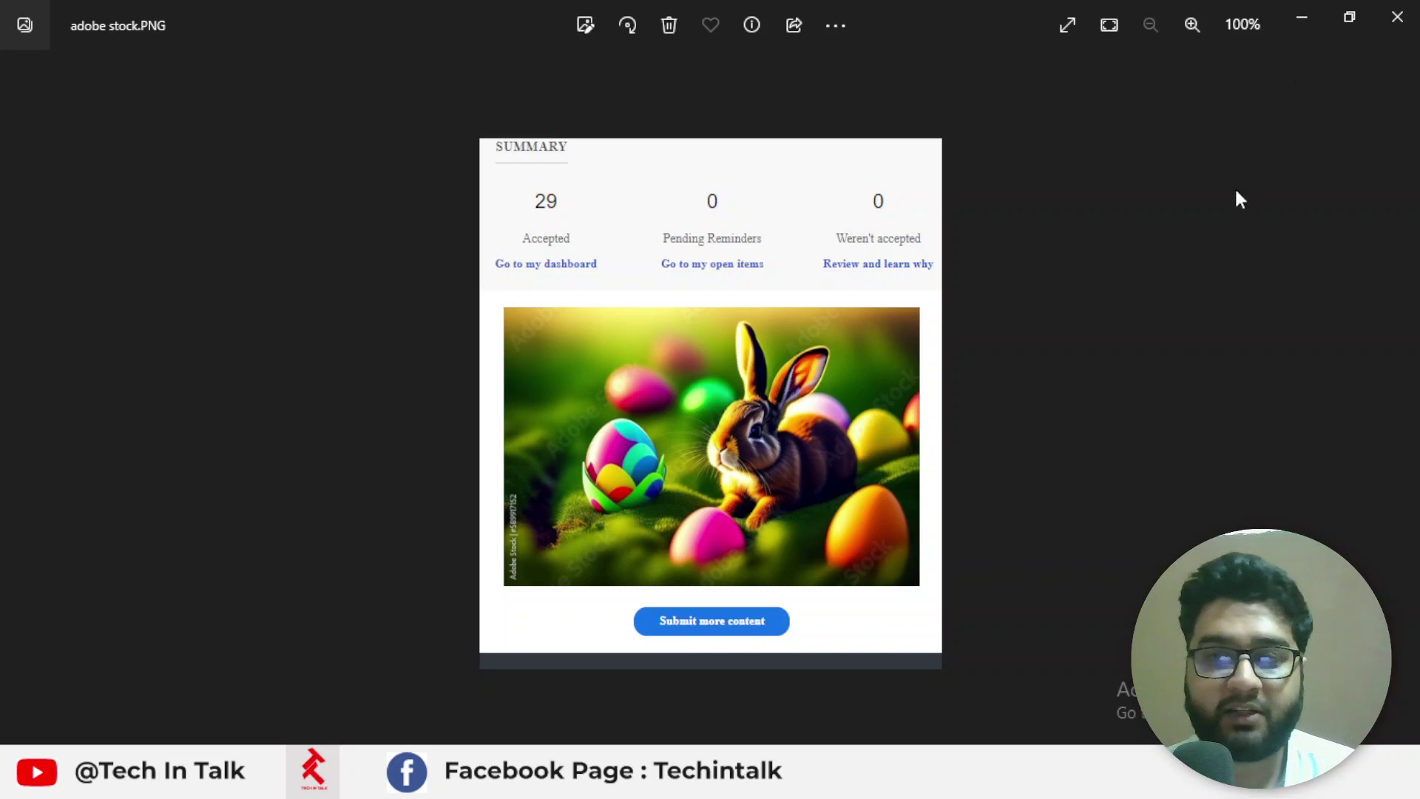
pyautogui.click(1398, 17)
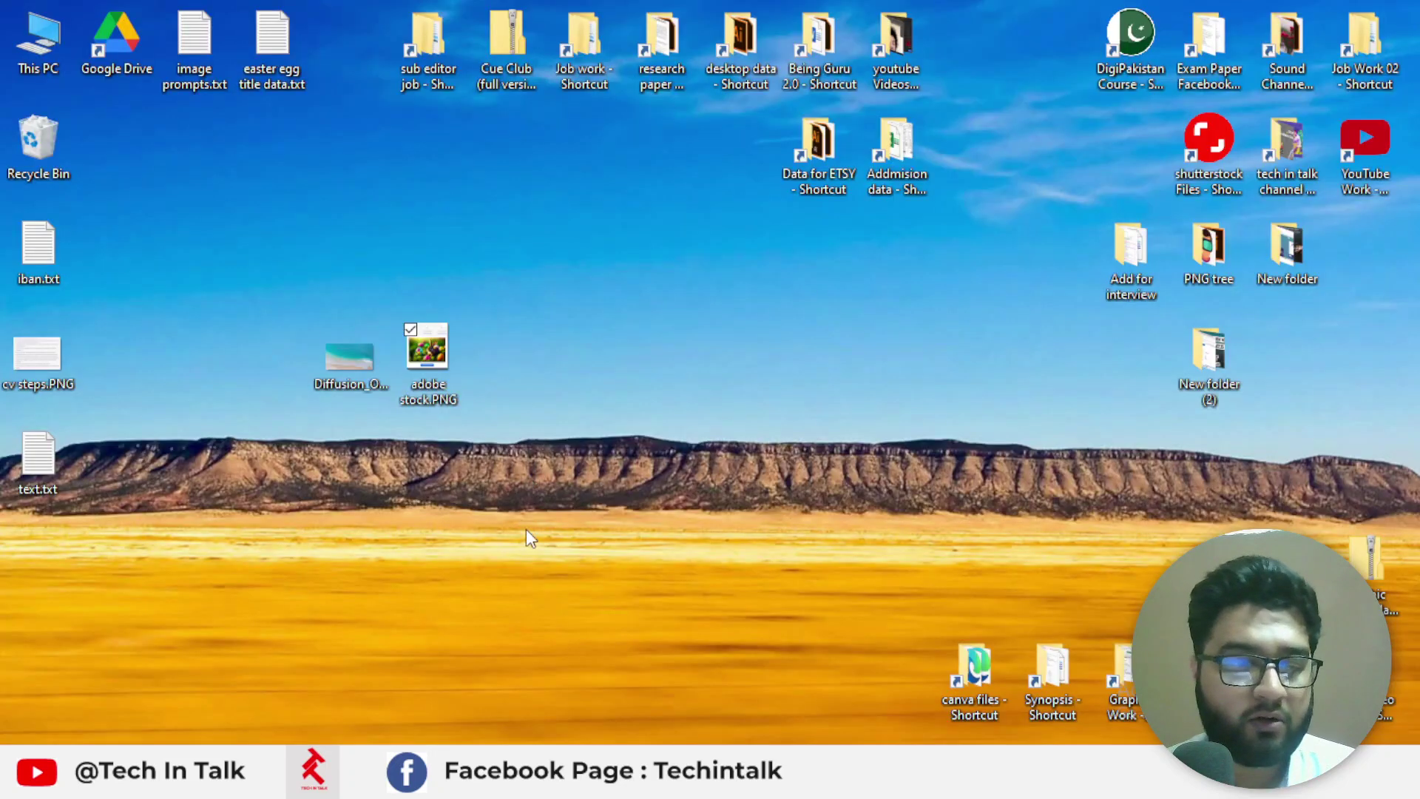
# - Switch to Chrome and read the channel comments in YouTube Studio, returning to the empty new tab
pyautogui.click(495, 769)
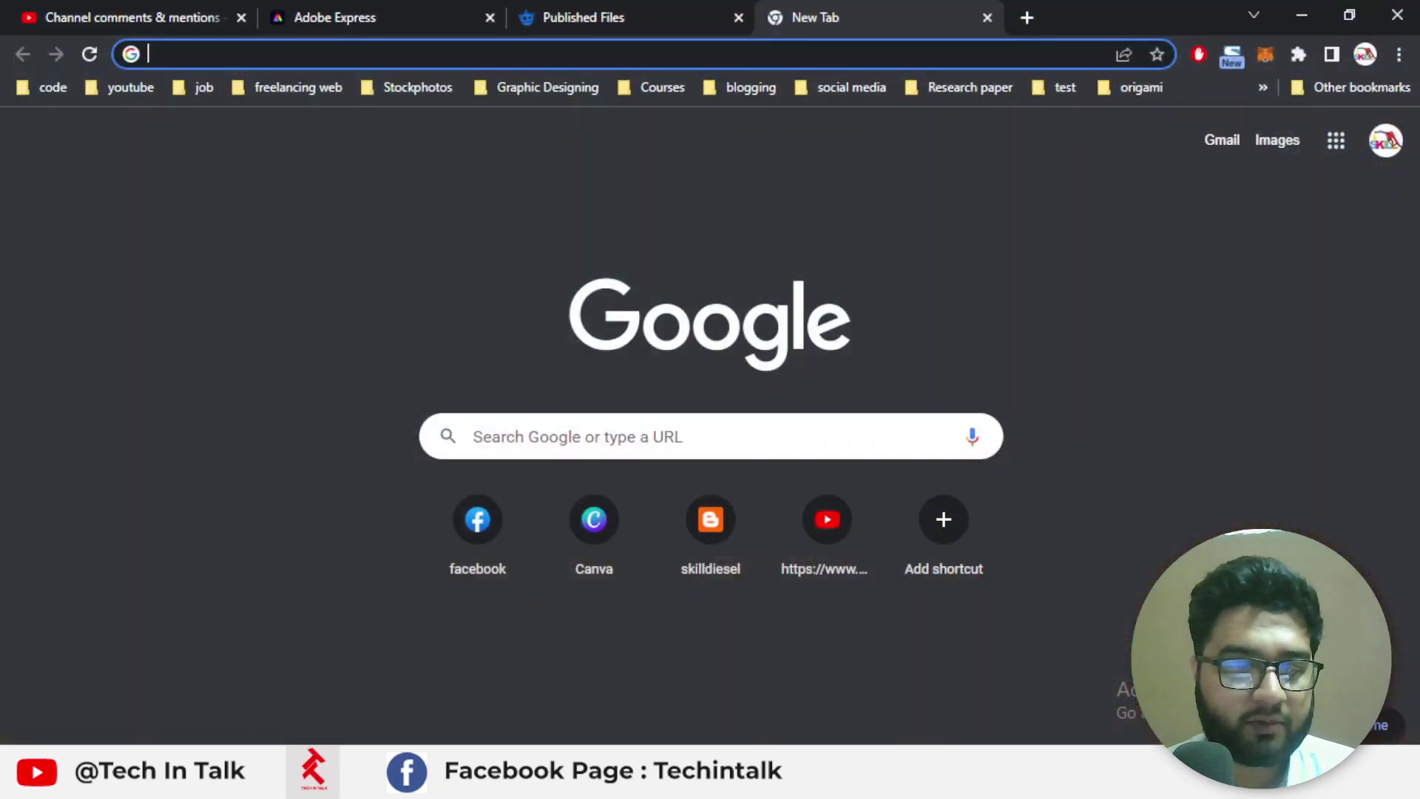
pyautogui.click(148, 9)
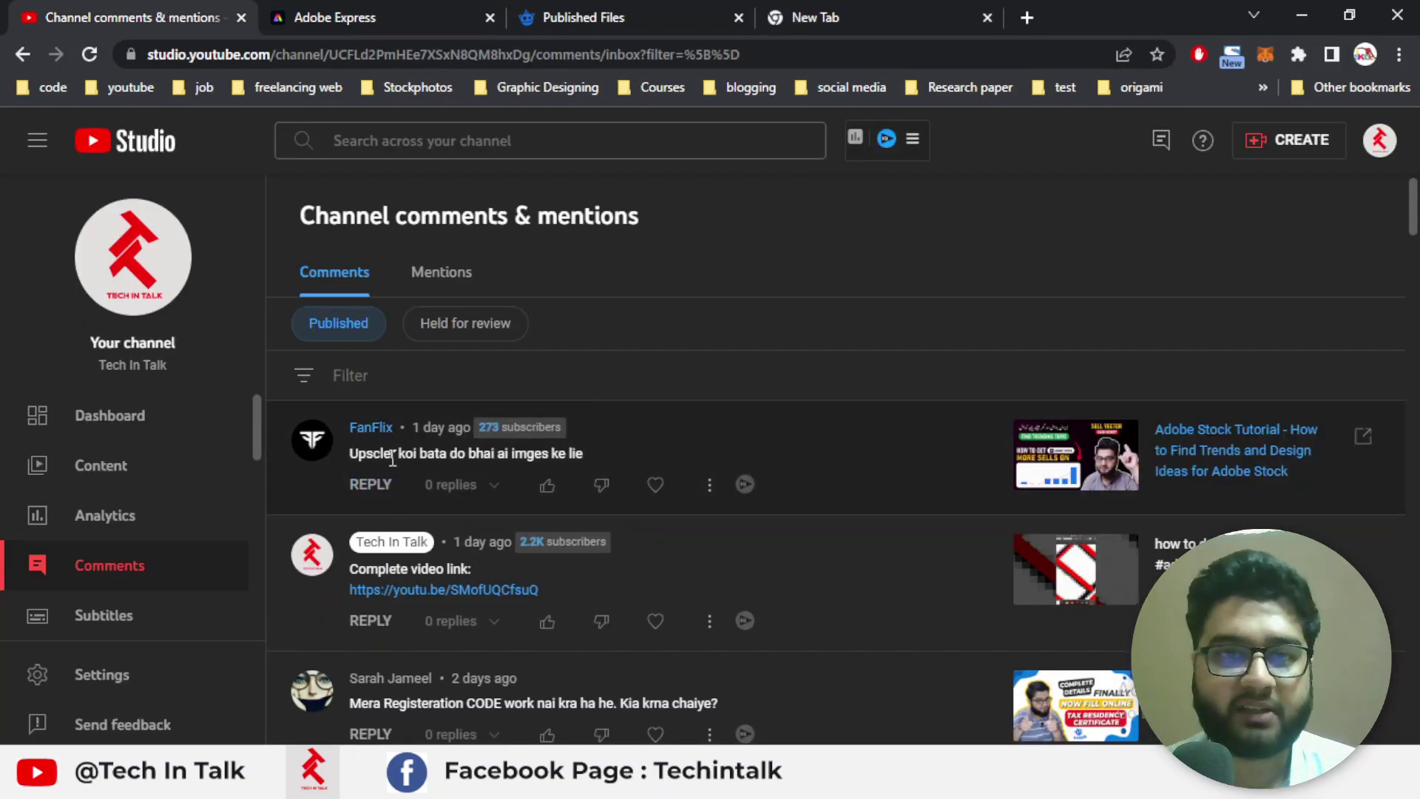
pyautogui.click(899, 10)
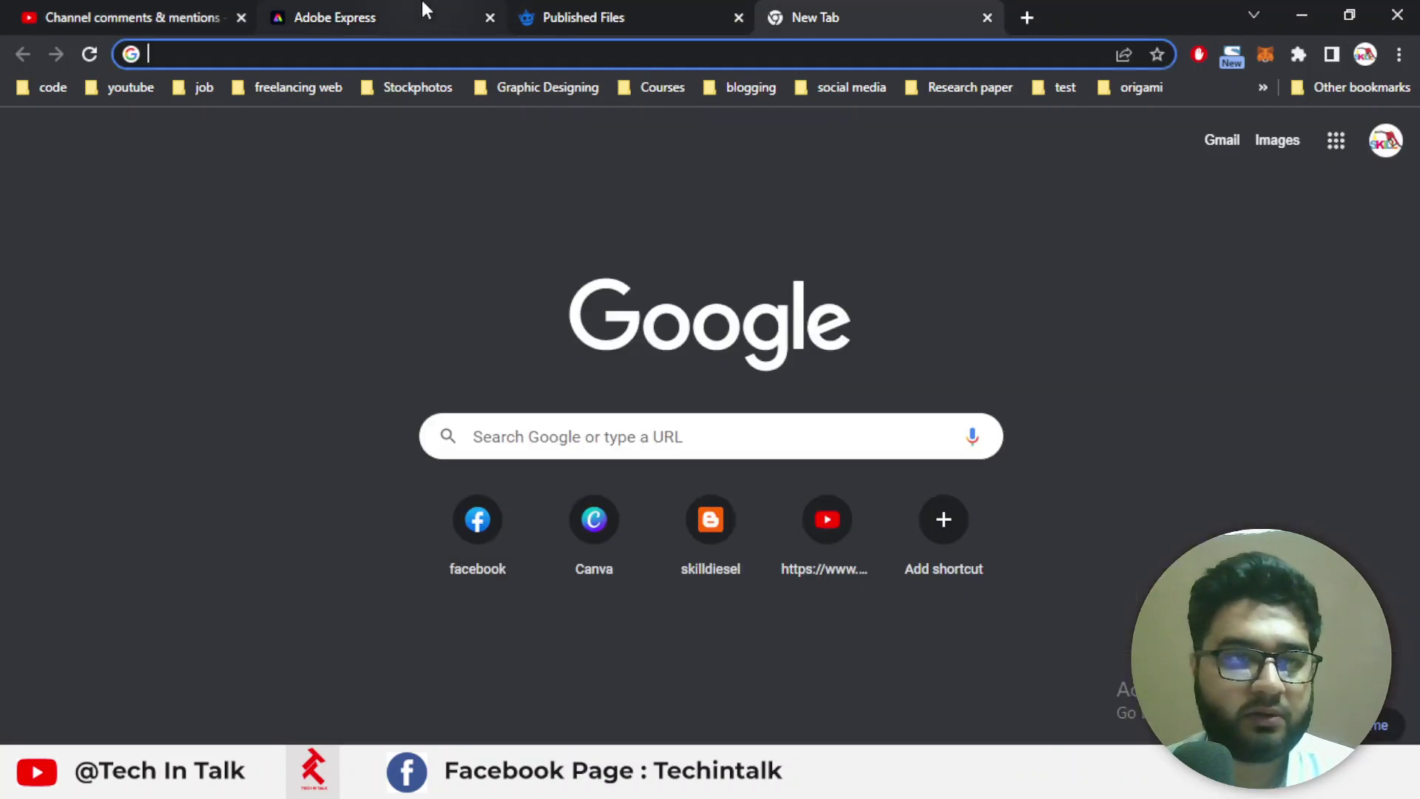
pyautogui.press('super+d')
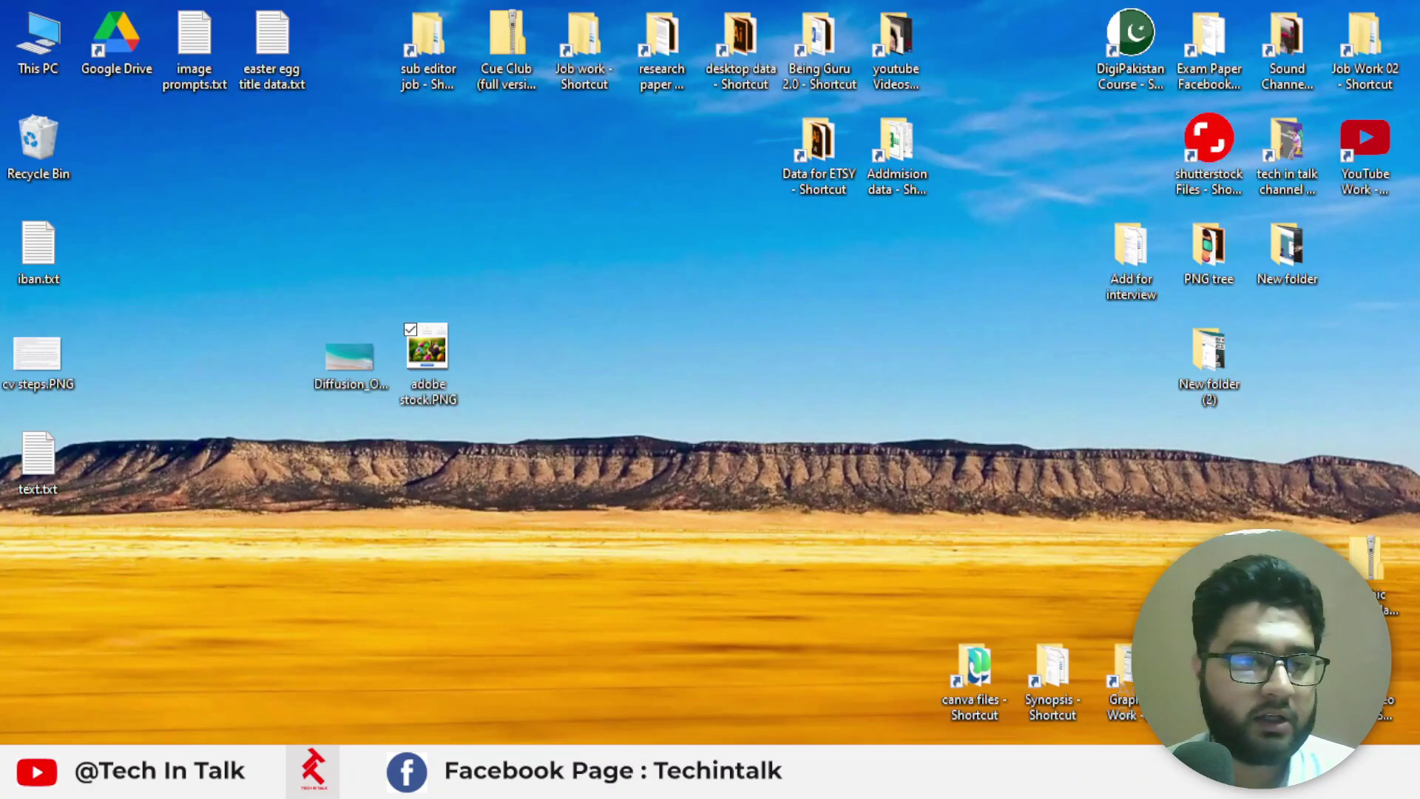
pyautogui.press('super+d')
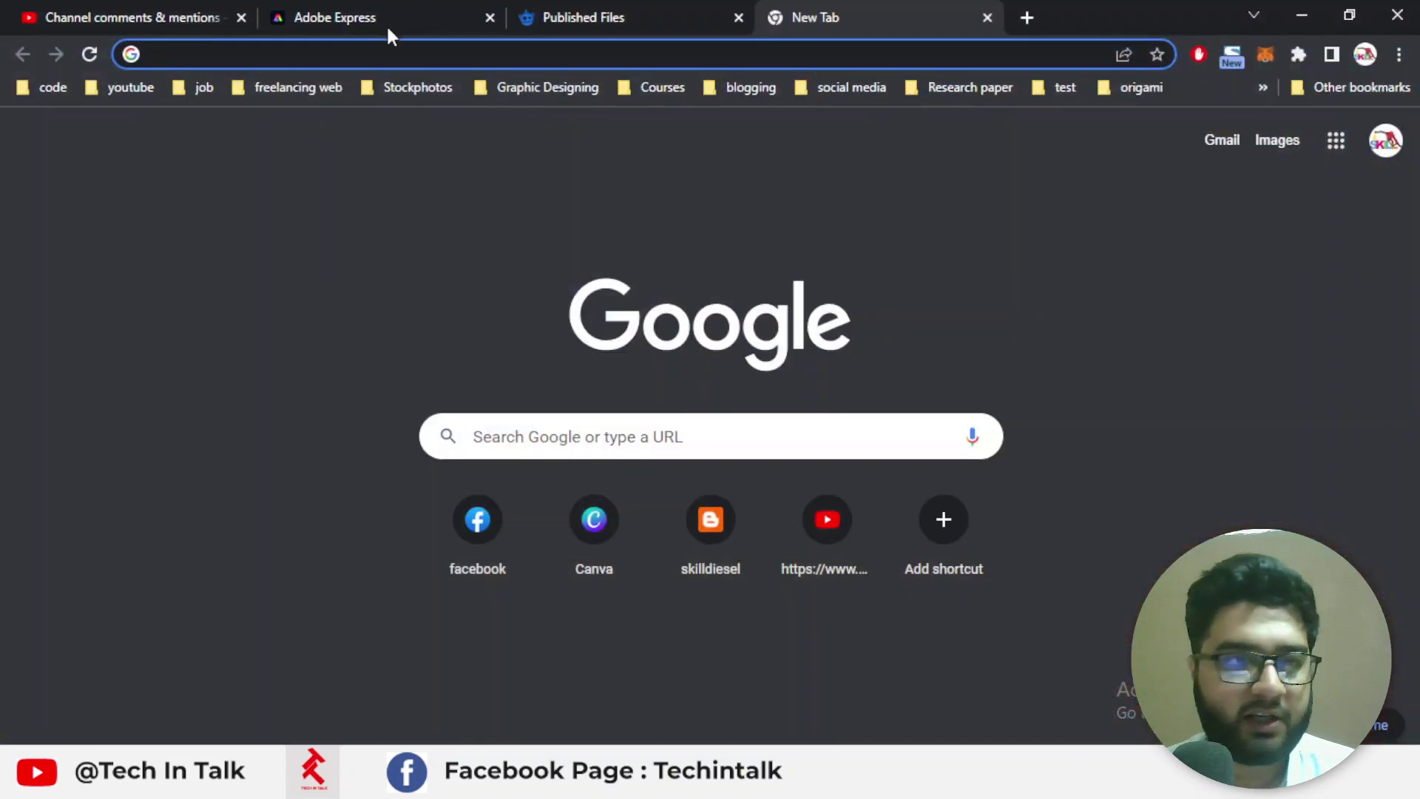
# - Open the Resize image quick action in Adobe Express
pyautogui.click(403, 13)
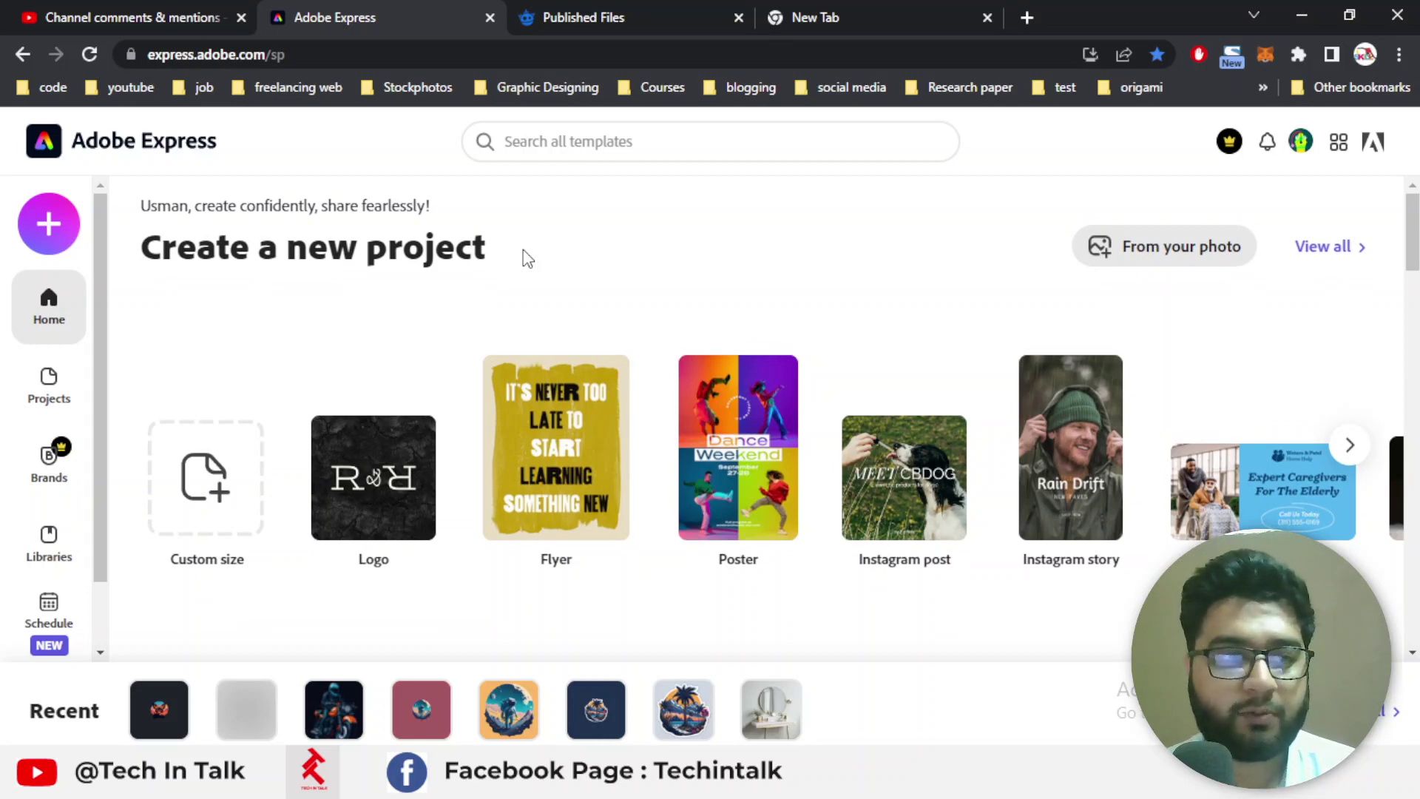
pyautogui.scroll(-4, 522, 250)
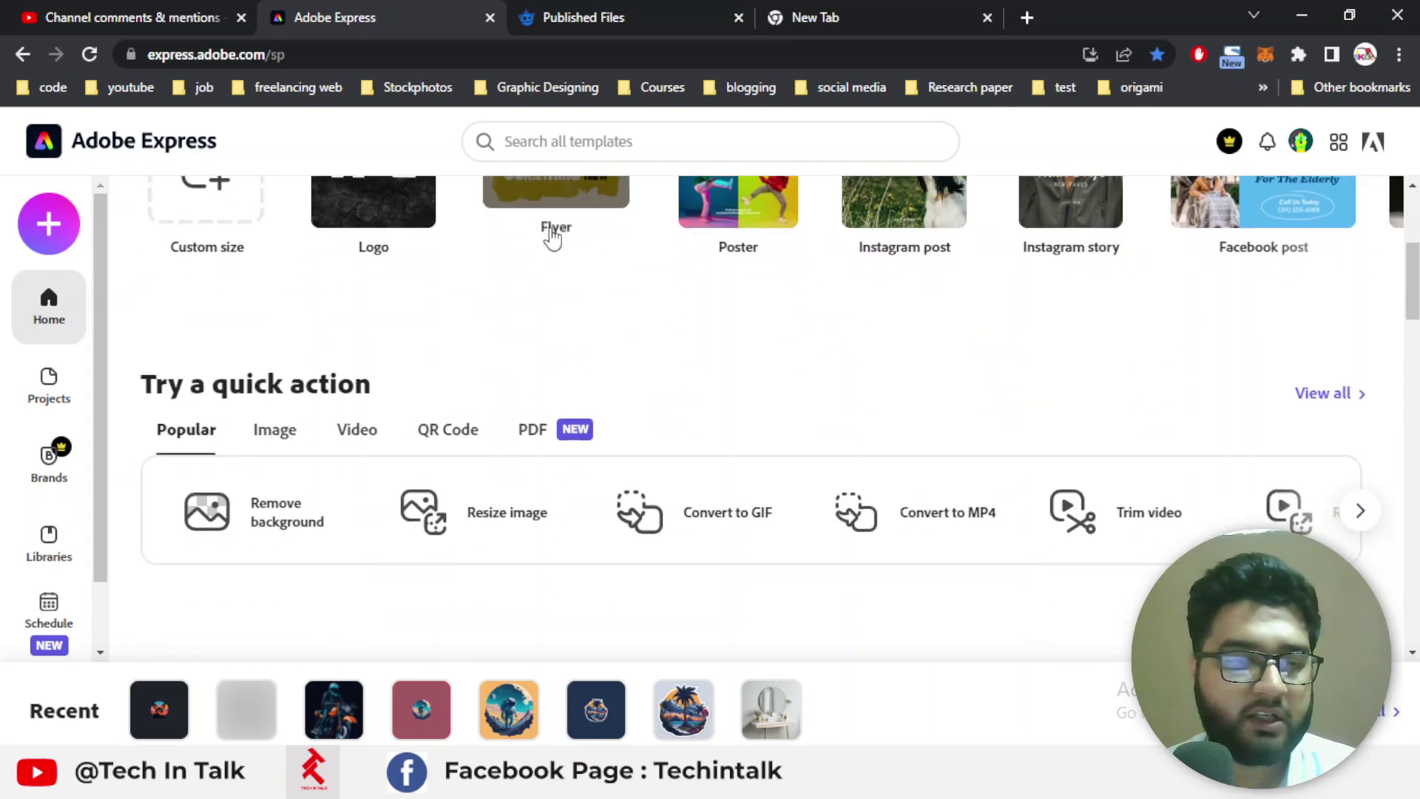
pyautogui.scroll(-1, 403, 392)
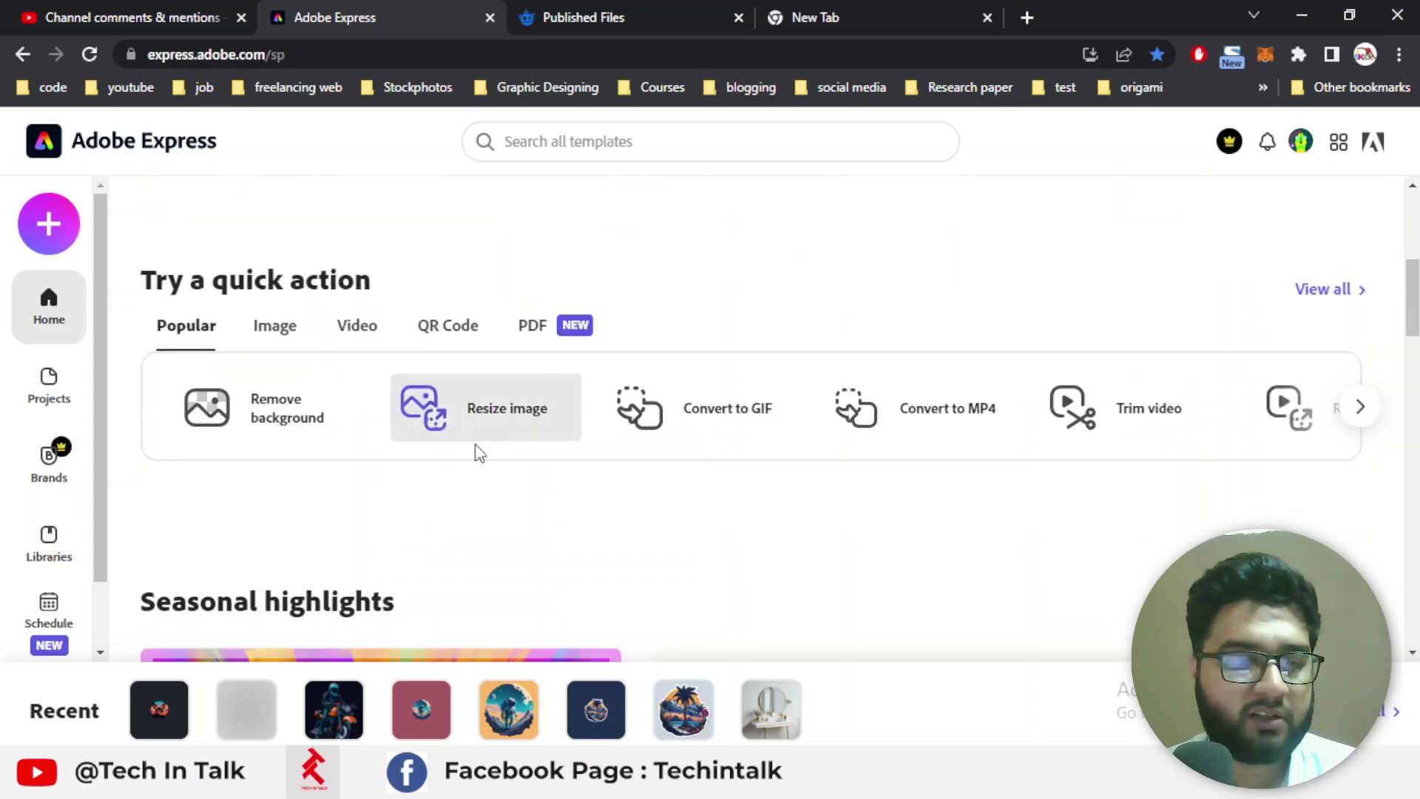
pyautogui.click(528, 421)
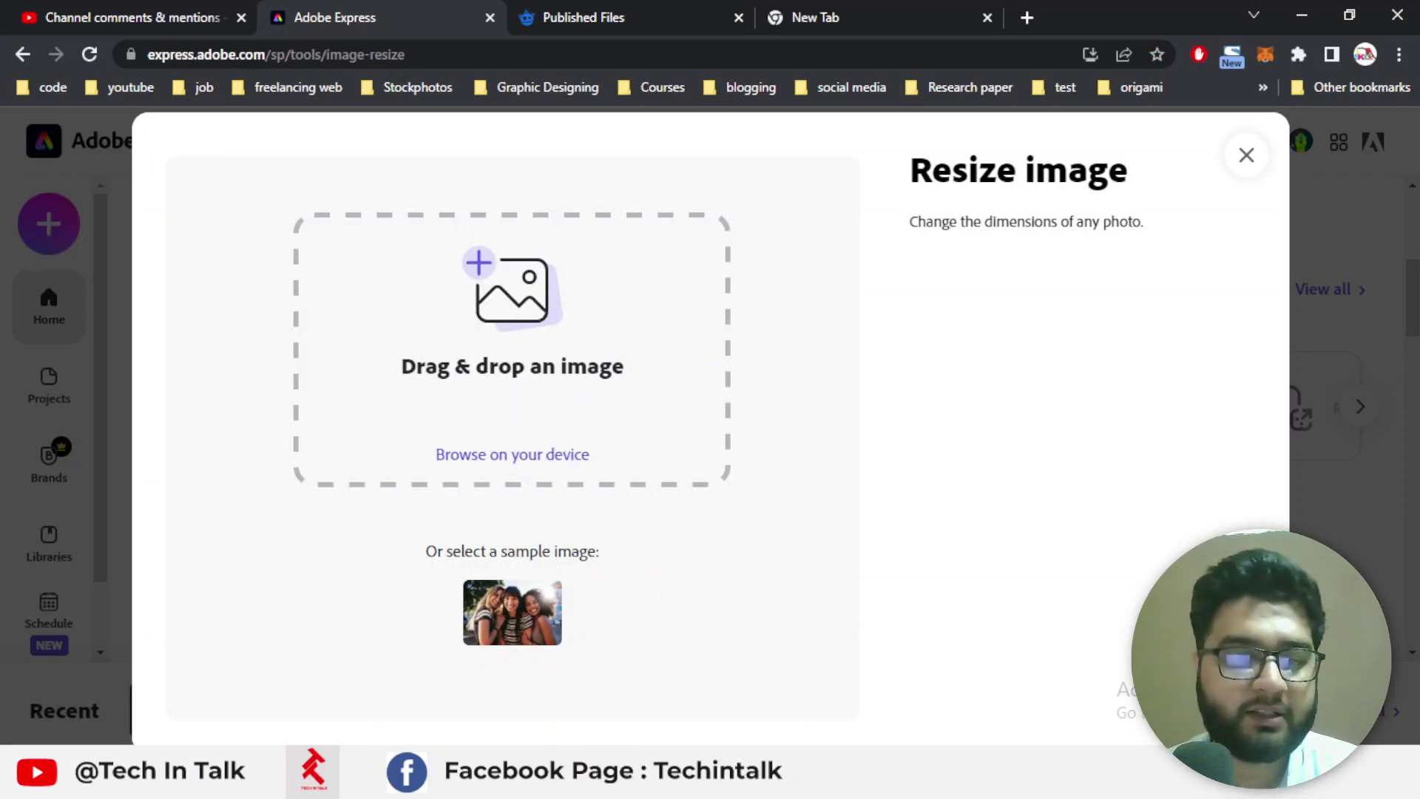
# - Switch to the desktop and select the ocean waves JPG file
pyautogui.click(484, 783)
pyautogui.click(355, 361)
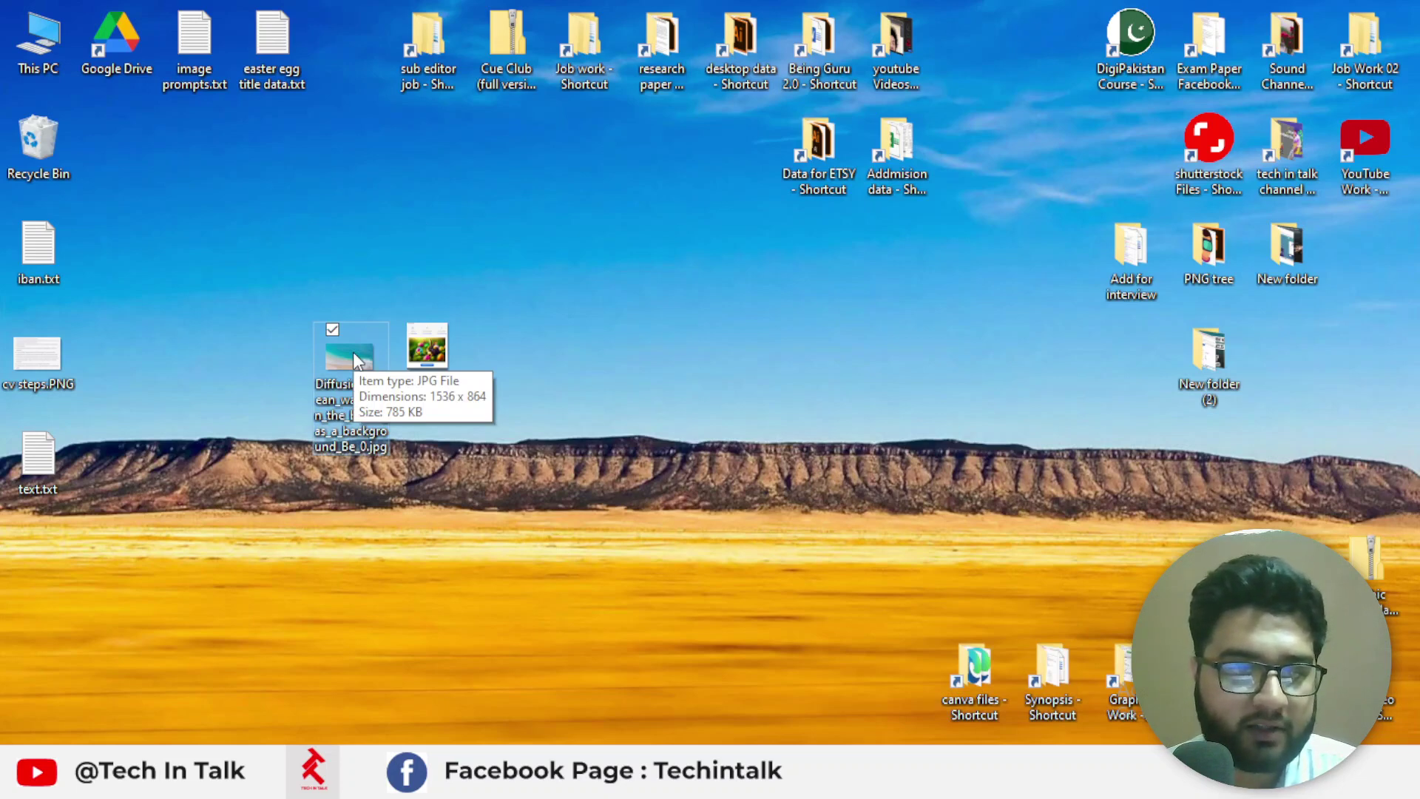
pyautogui.rightClick(353, 359)
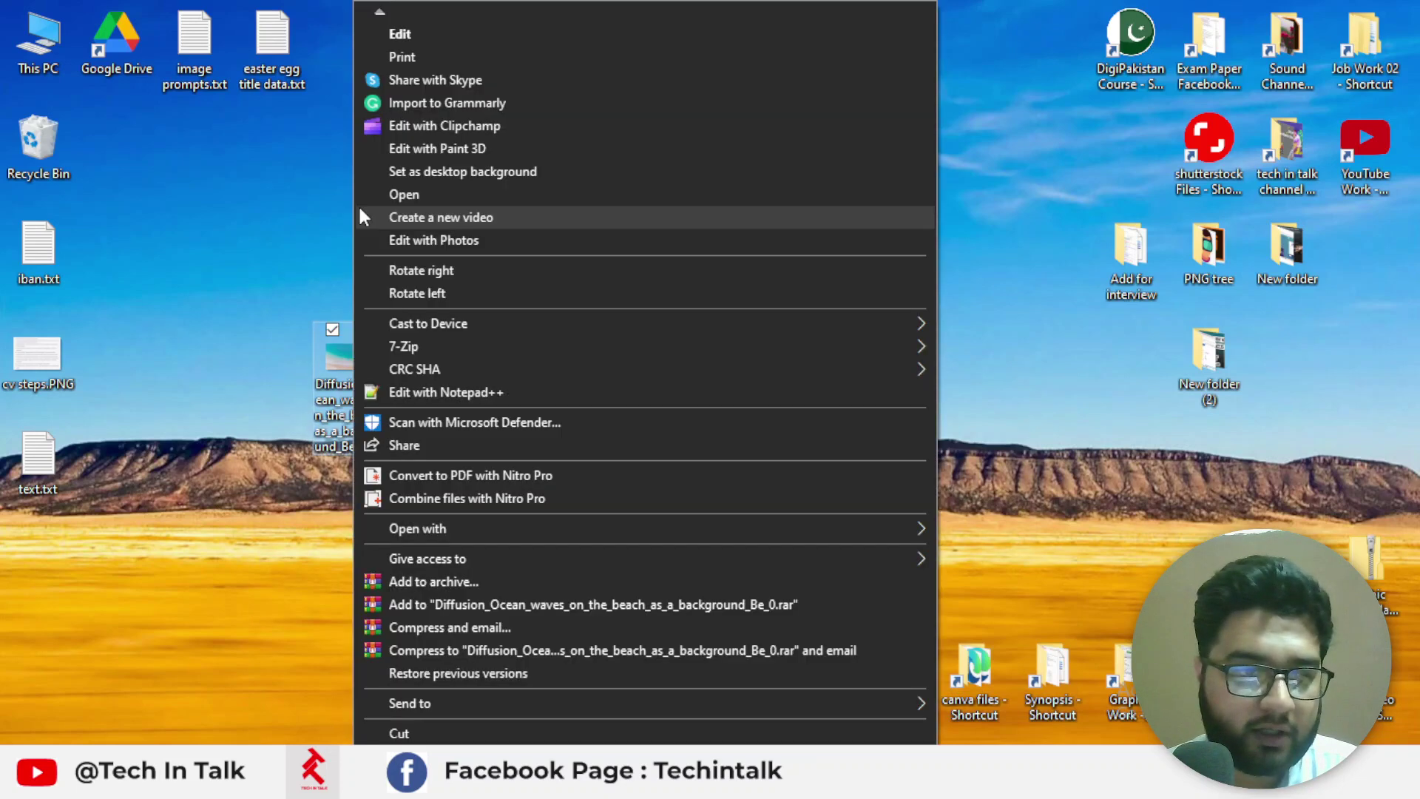
pyautogui.click(306, 308)
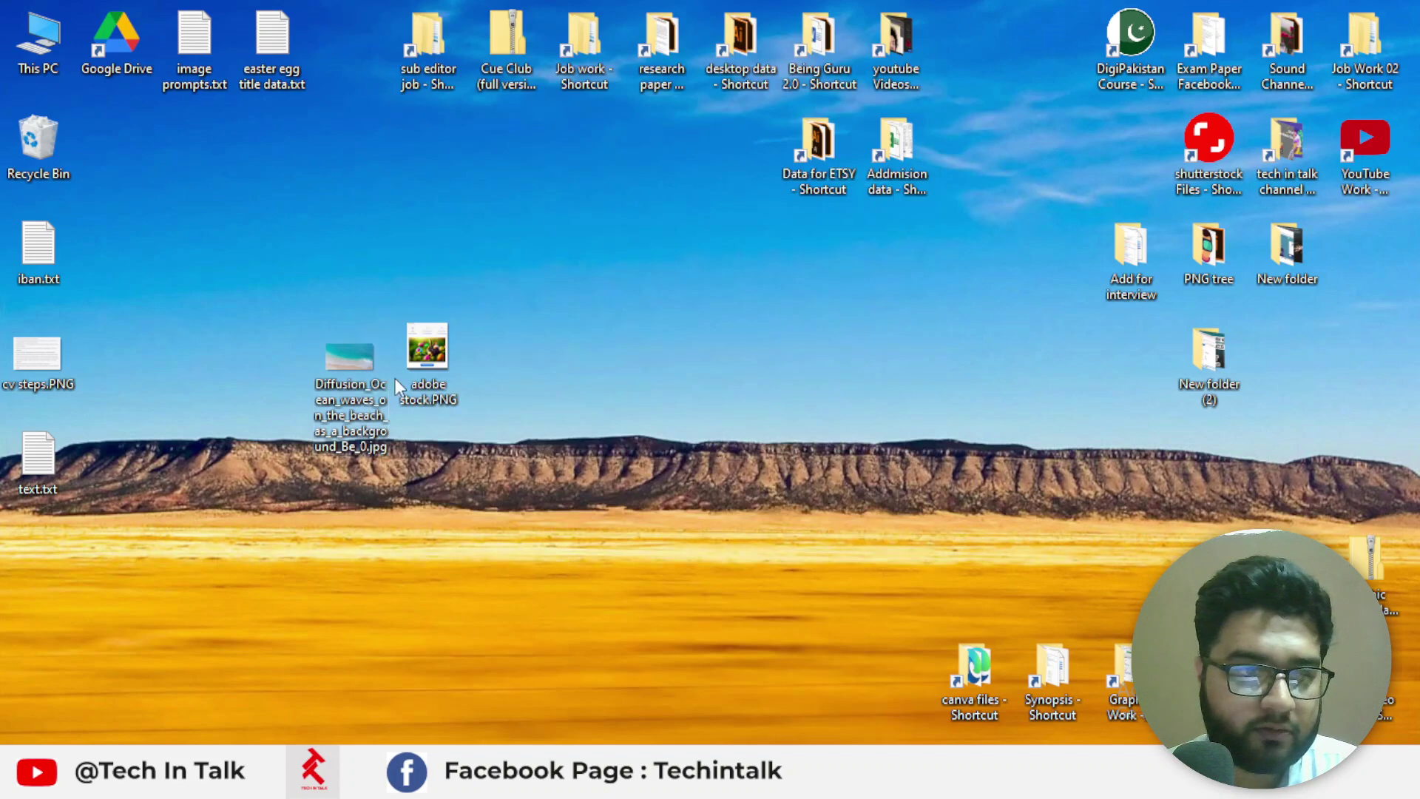
pyautogui.rightClick(349, 361)
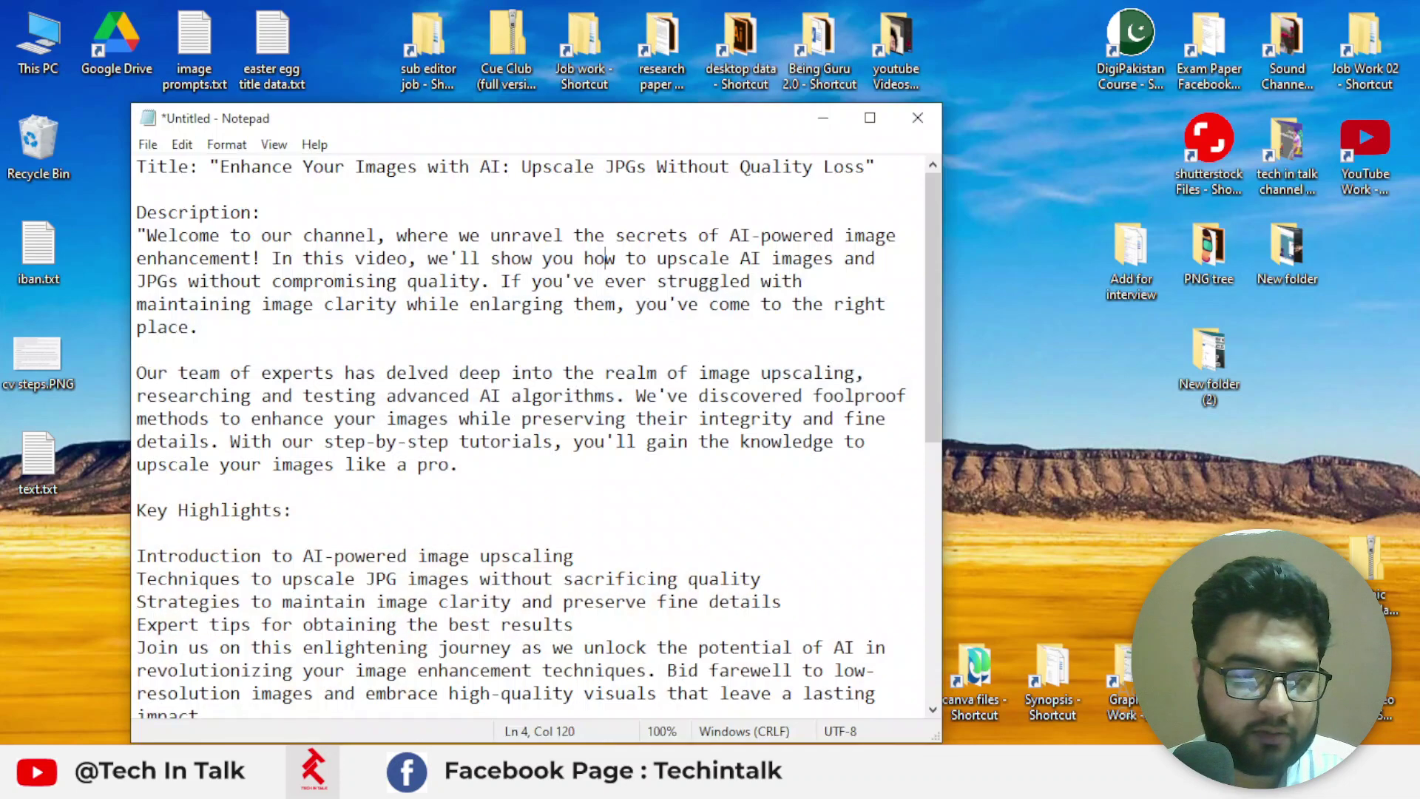
pyautogui.click(823, 117)
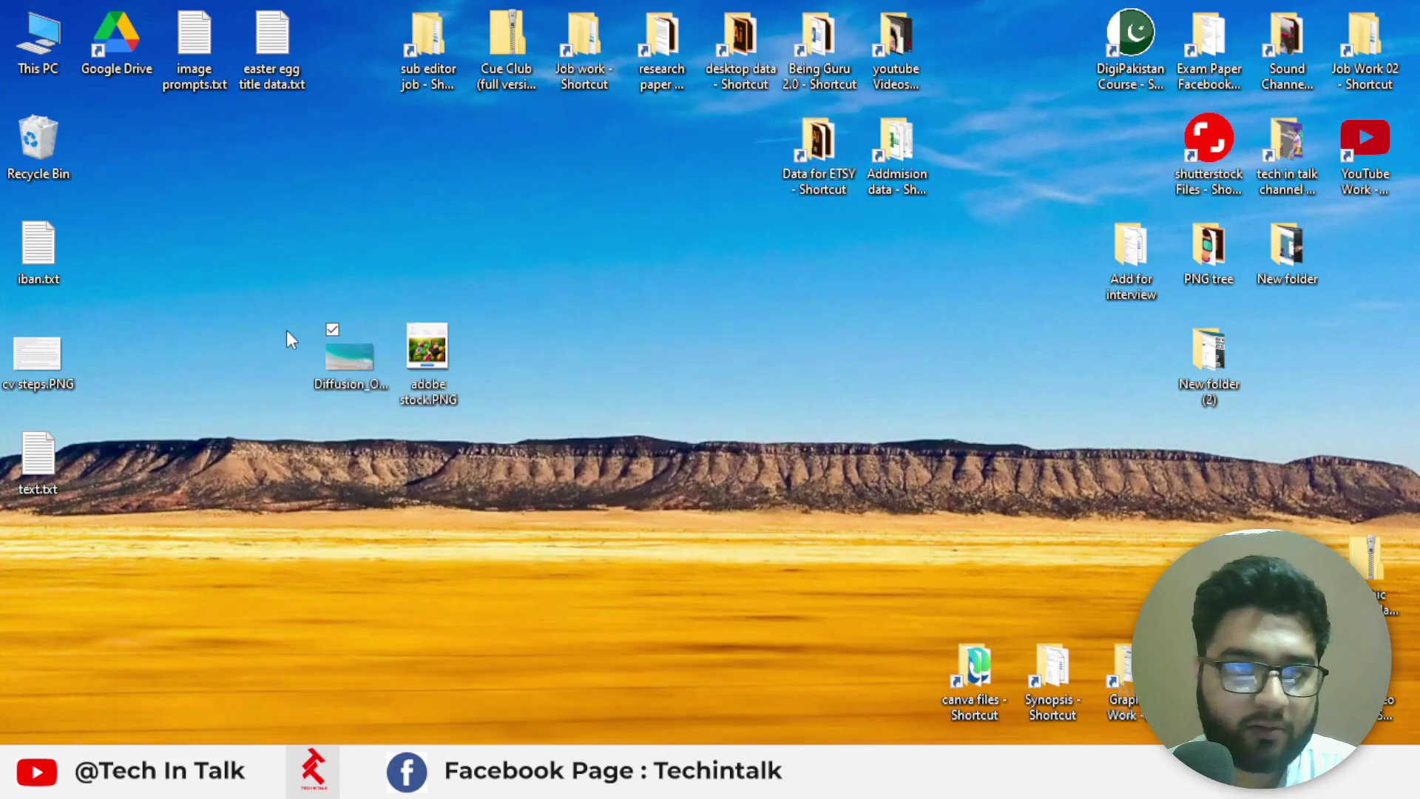
# - Check the pixel dimensions of the ocean waves JPG in its file properties and close them
pyautogui.rightClick(341, 362)
pyautogui.scroll(-3, 406, 732)
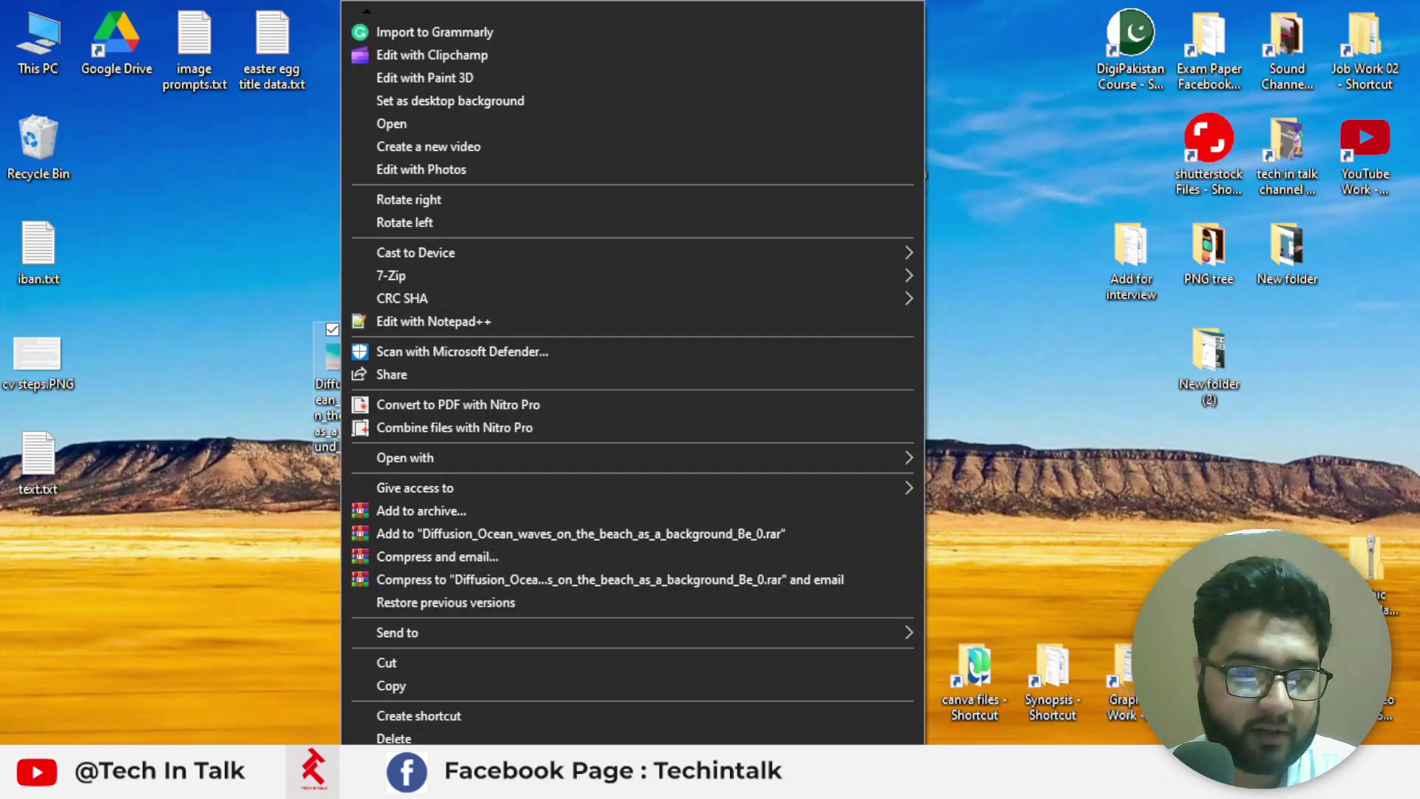
pyautogui.scroll(-2, 406, 732)
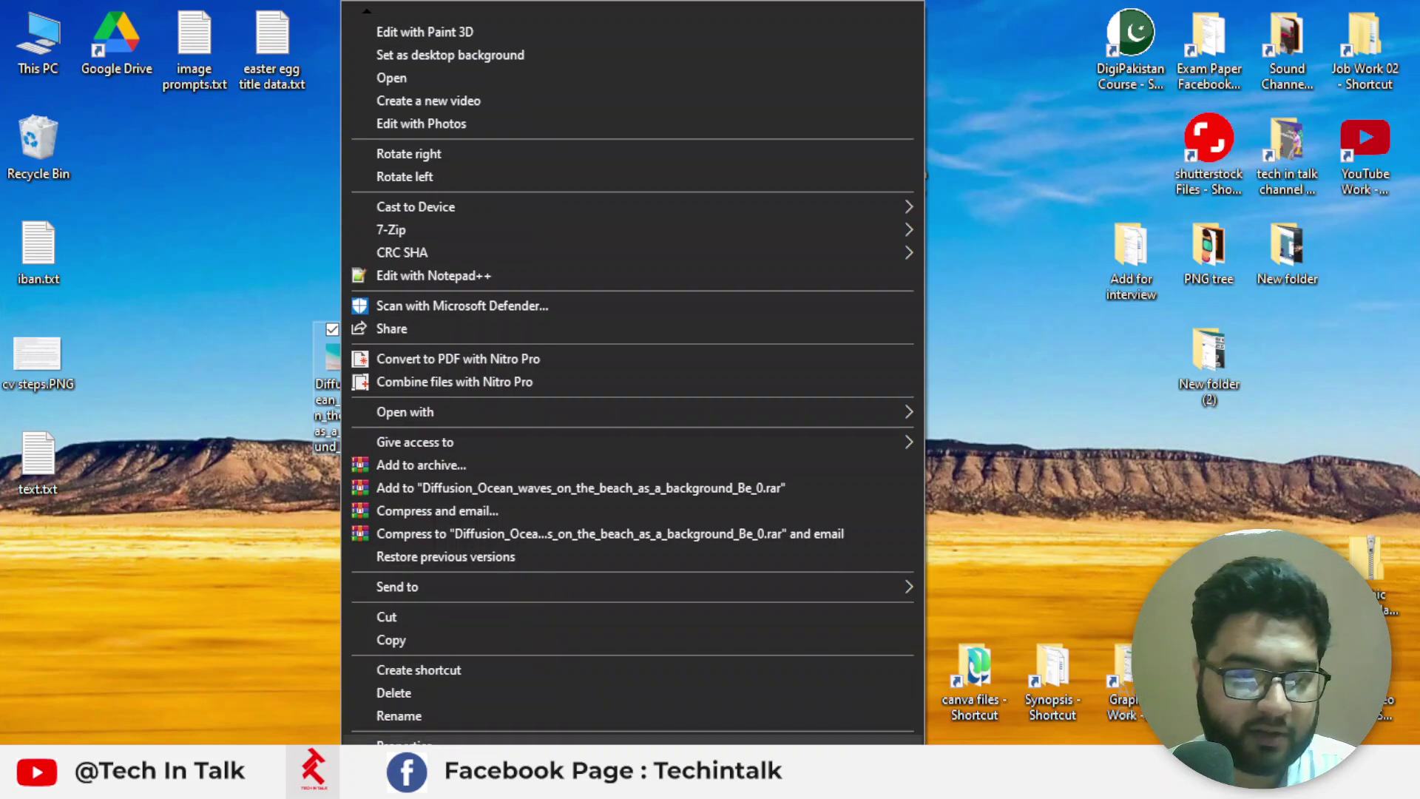
pyautogui.press('Escape')
pyautogui.moveTo(607, 228); pyautogui.dragTo(841, 72)
pyautogui.click(775, 110)
pyautogui.click(719, 111)
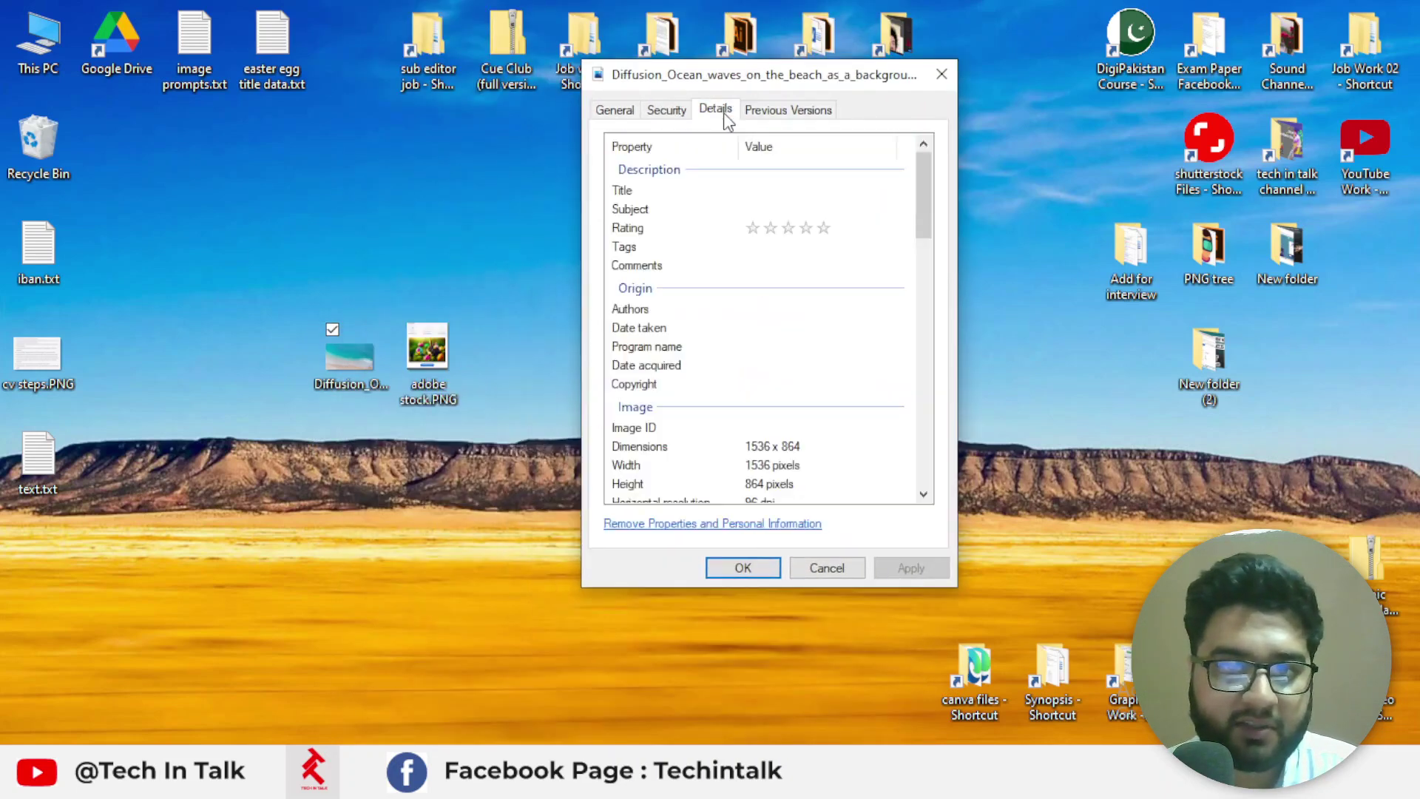
pyautogui.scroll(-2, 707, 340)
pyautogui.click(755, 341)
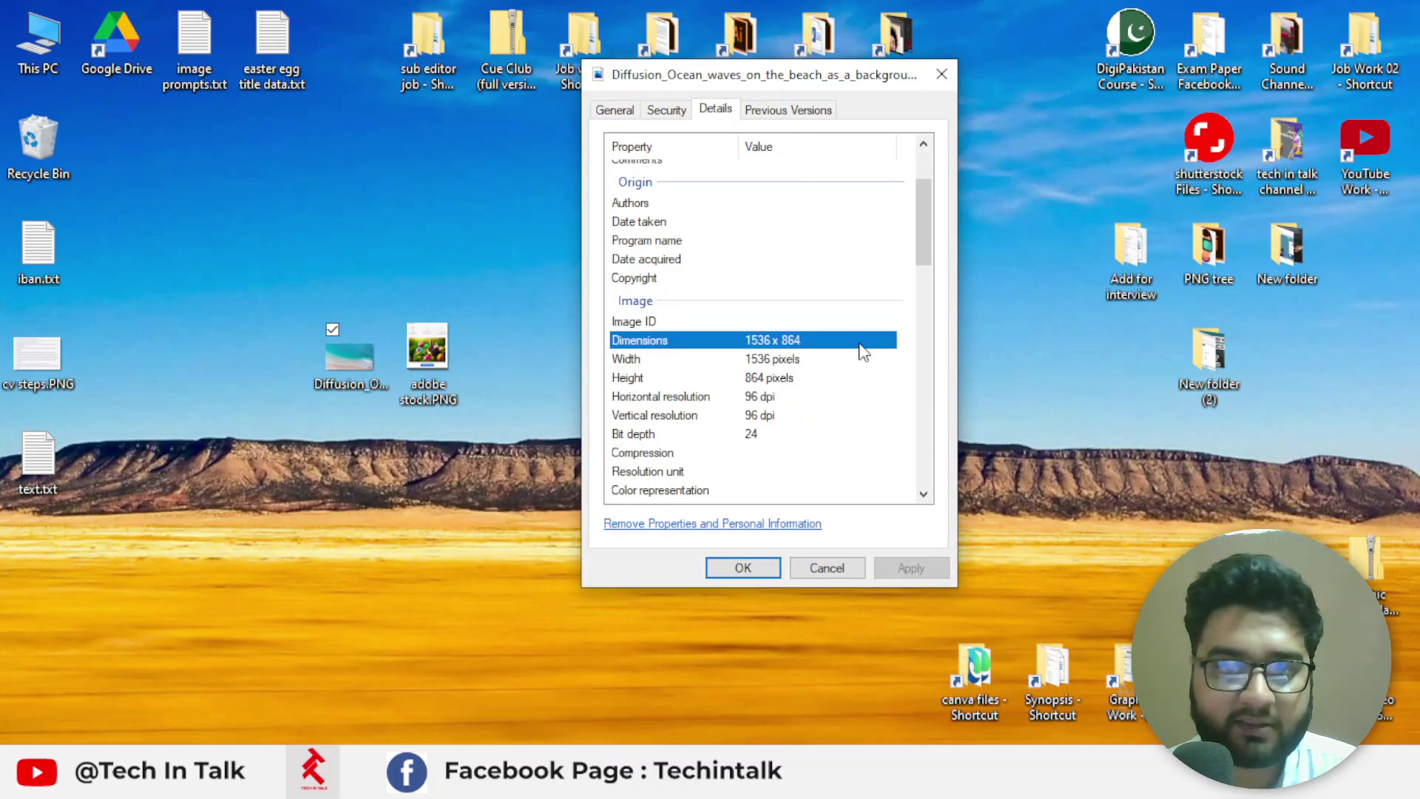
pyautogui.click(759, 568)
# - Load the ocean waves JPG from the desktop into Adobe Express's Resize image tool and choose the Custom size option
pyautogui.moveTo(357, 388); pyautogui.dragTo(561, 379)
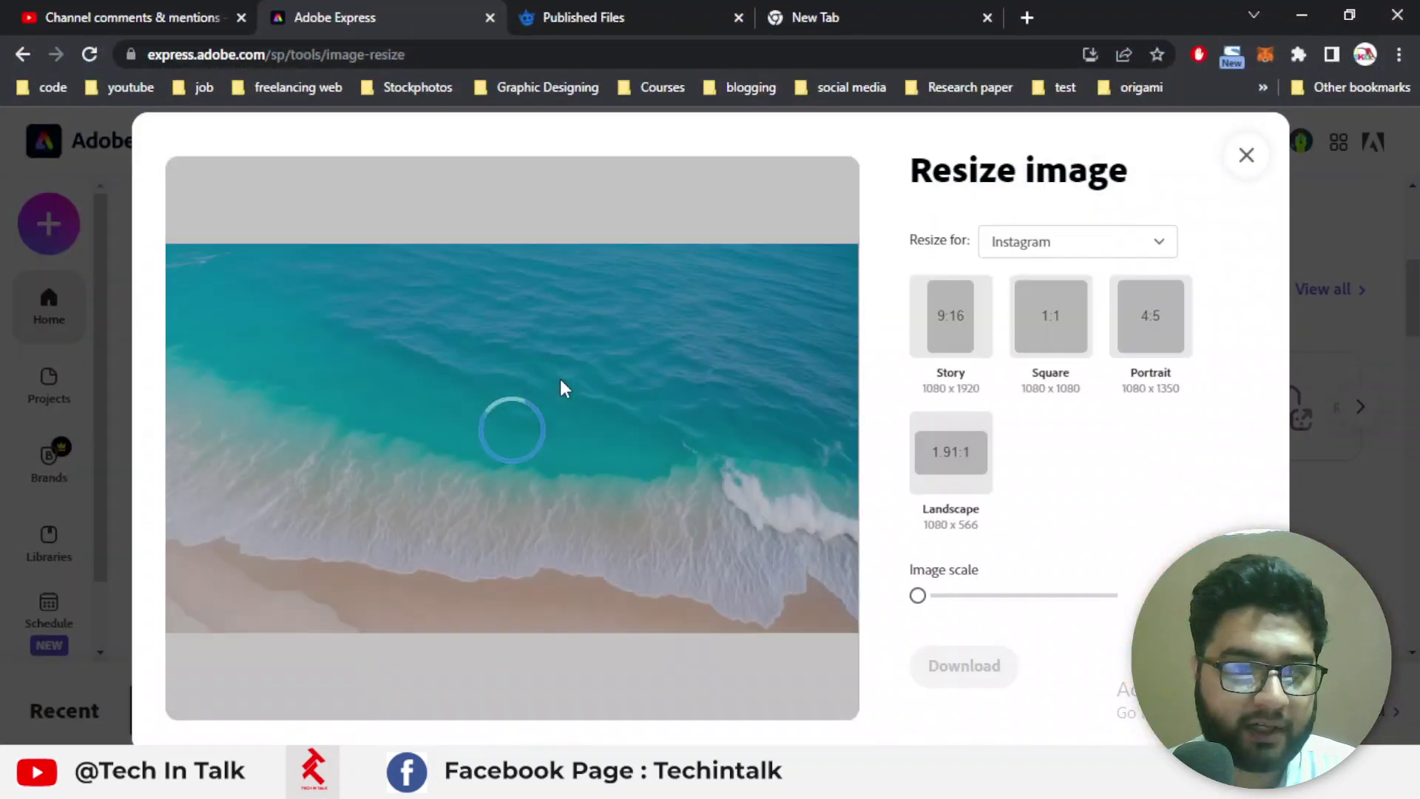
pyautogui.click(1024, 239)
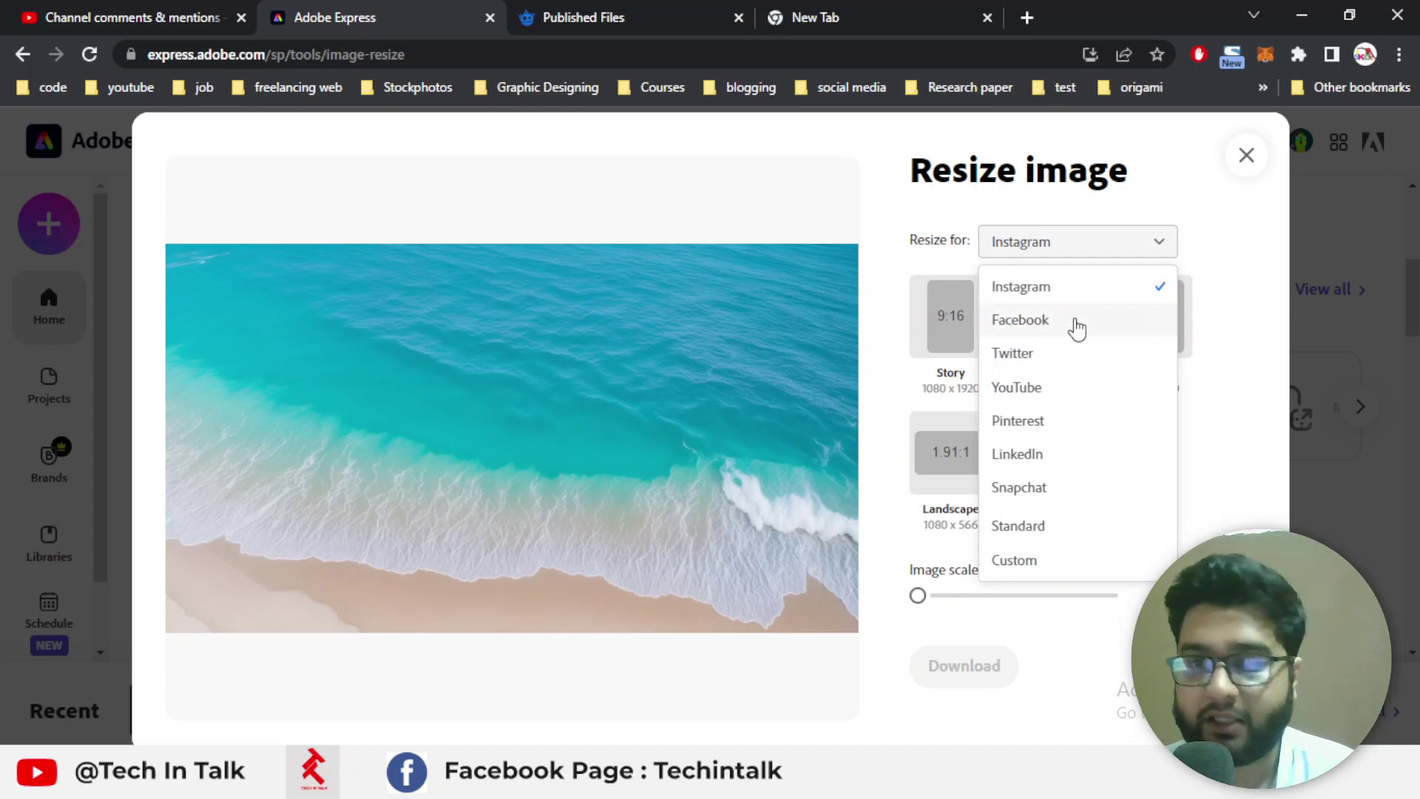
pyautogui.click(1032, 568)
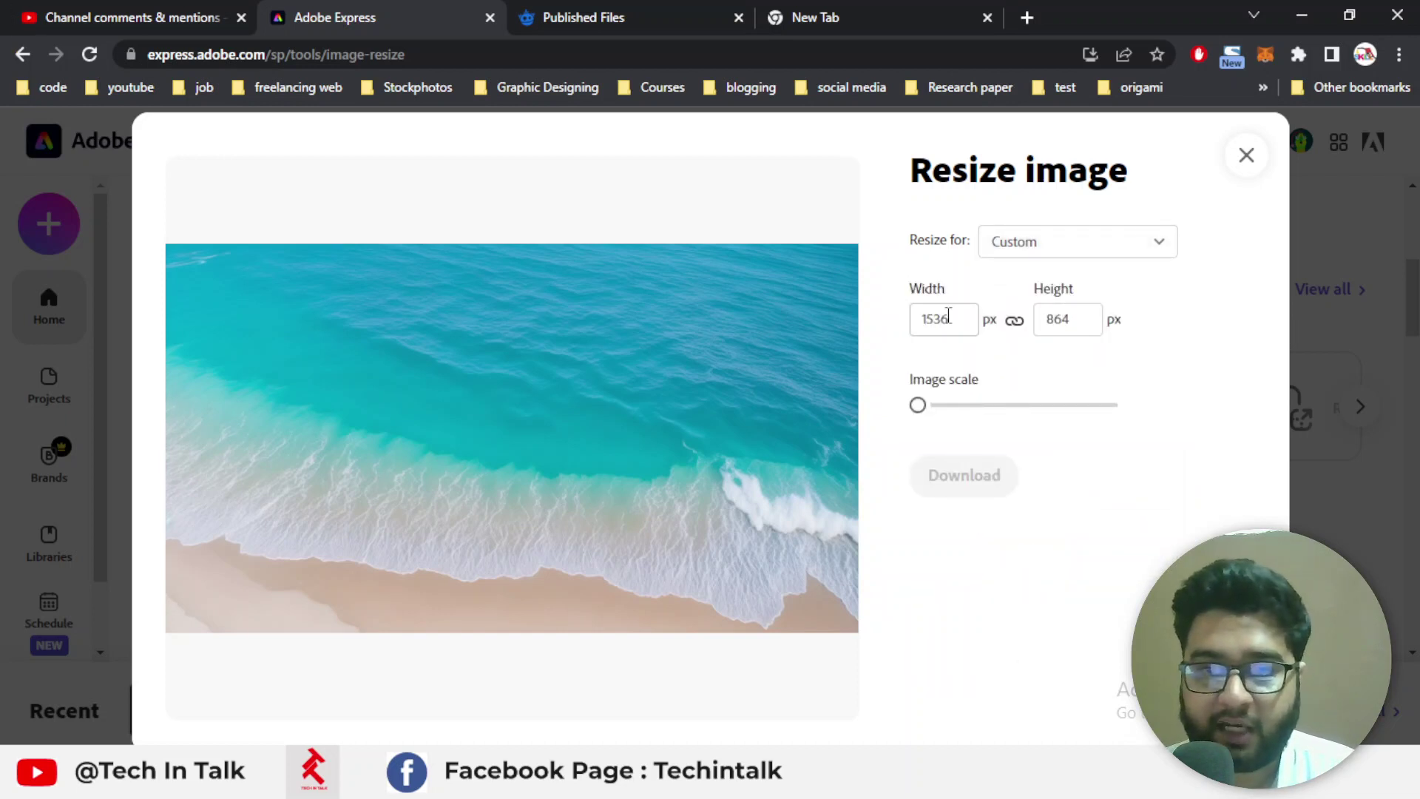
# - Try a larger image scale on the ocean picture and return it to the minimum
pyautogui.moveTo(953, 319); pyautogui.dragTo(901, 323)
pyautogui.click(1072, 364)
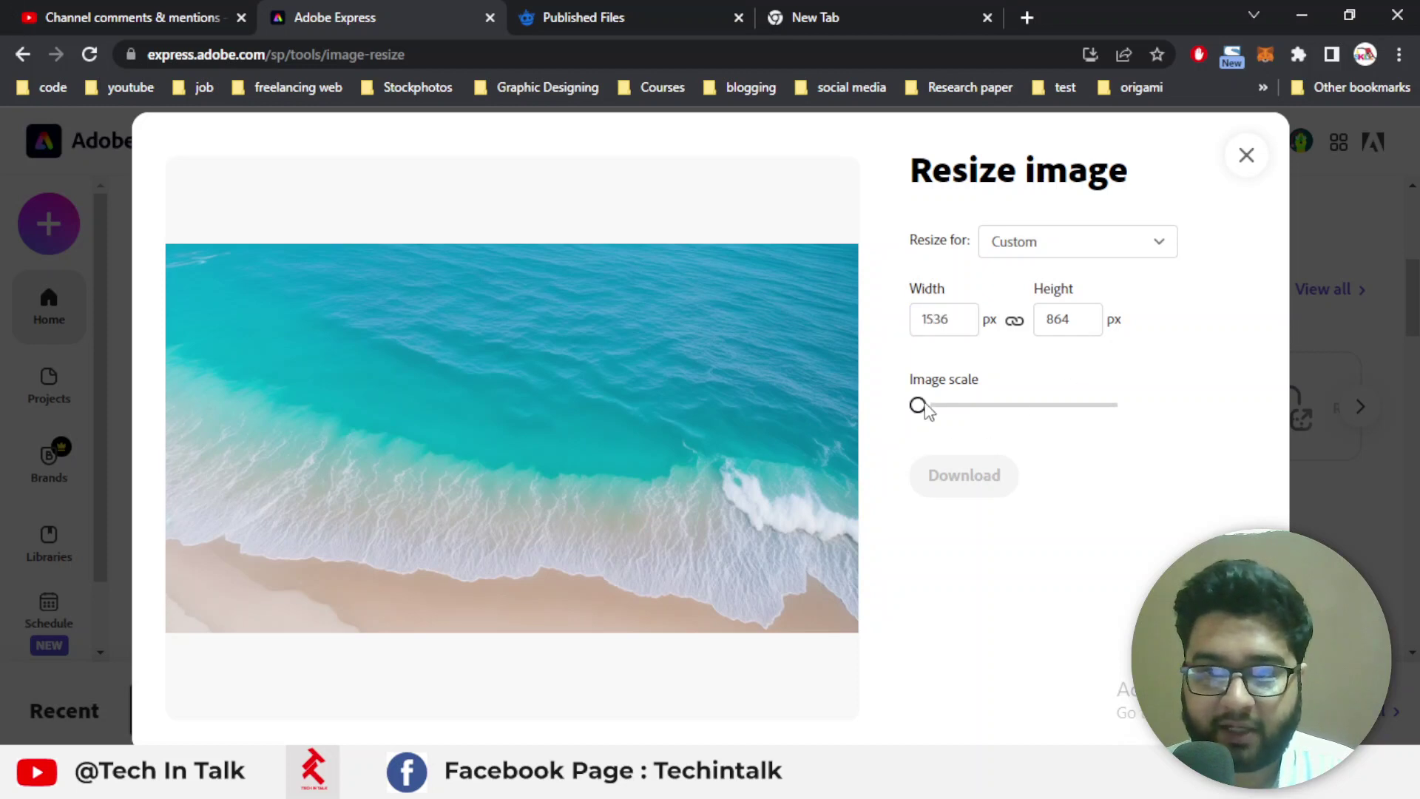
pyautogui.moveTo(917, 406); pyautogui.dragTo(958, 405)
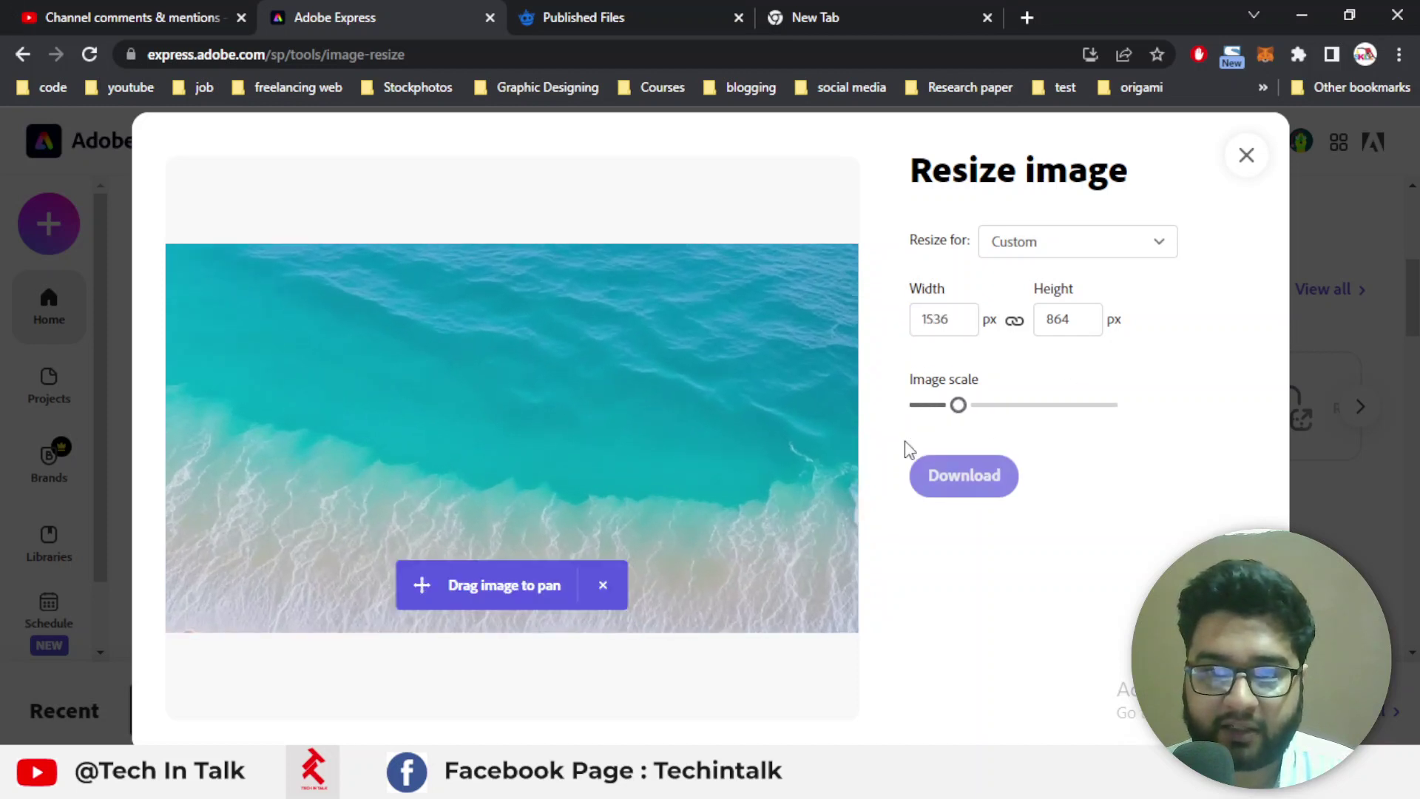
pyautogui.click(419, 585)
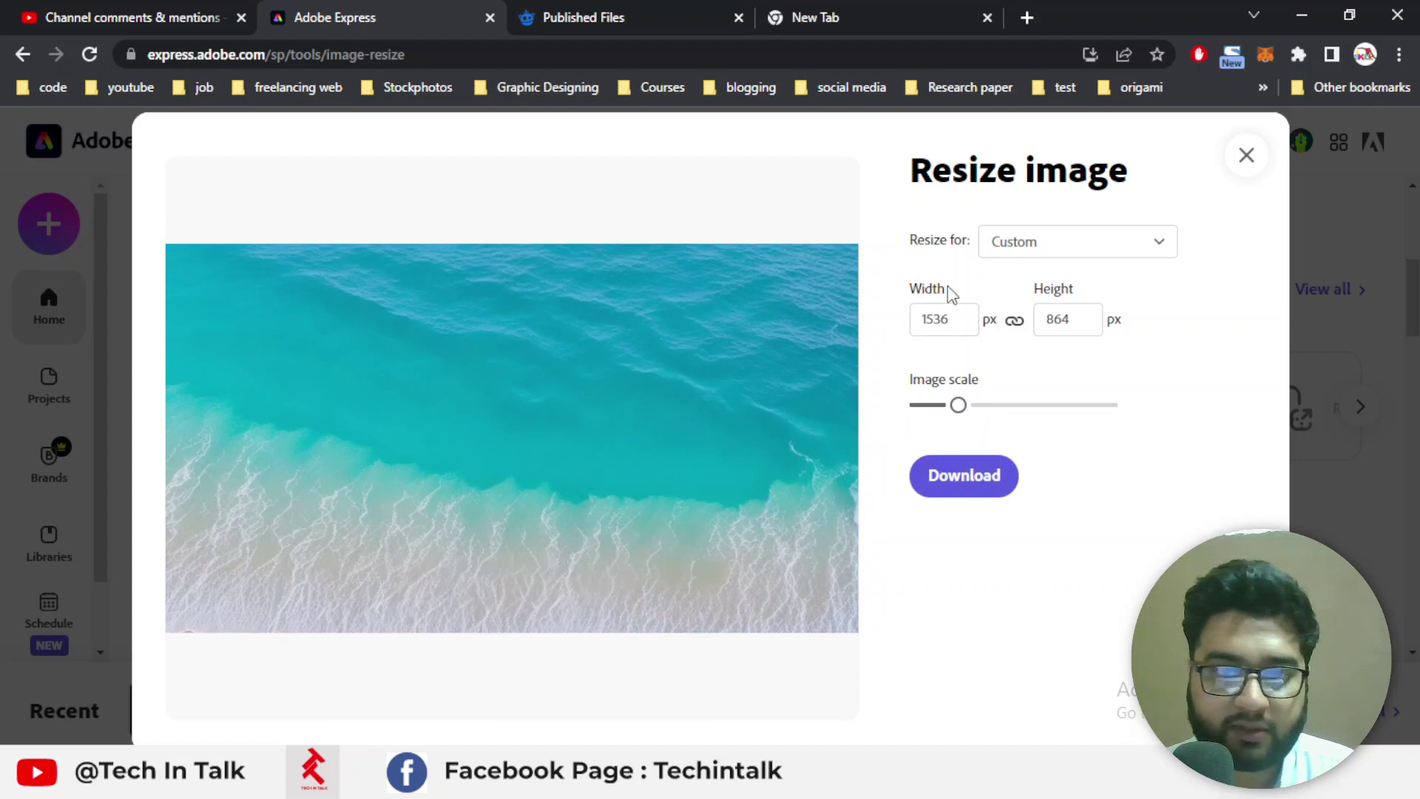
pyautogui.moveTo(958, 406); pyautogui.dragTo(888, 344)
# - Set the custom height to 2100 px with the width linked to it
pyautogui.click(964, 325)
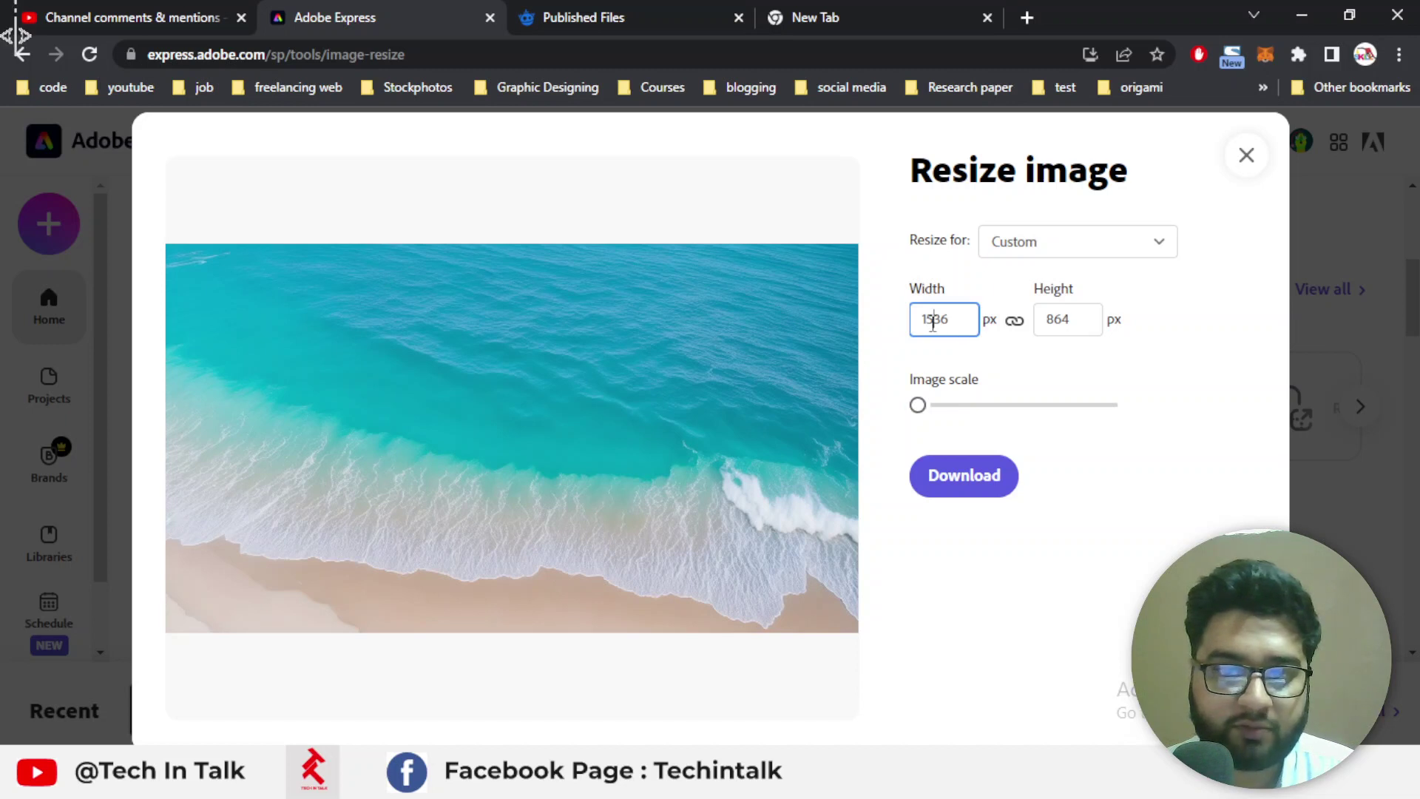
pyautogui.click(1065, 321)
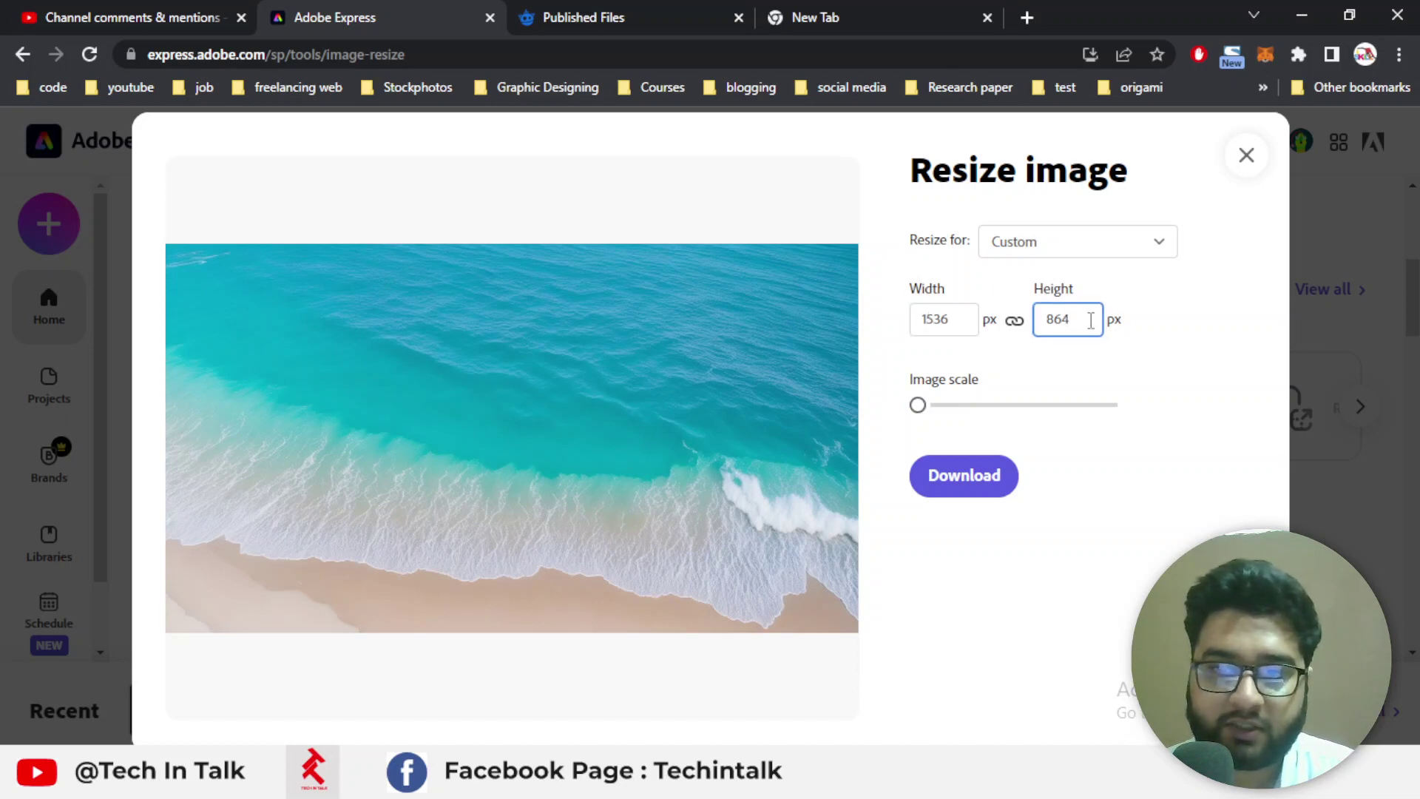
pyautogui.doubleClick(1063, 312)
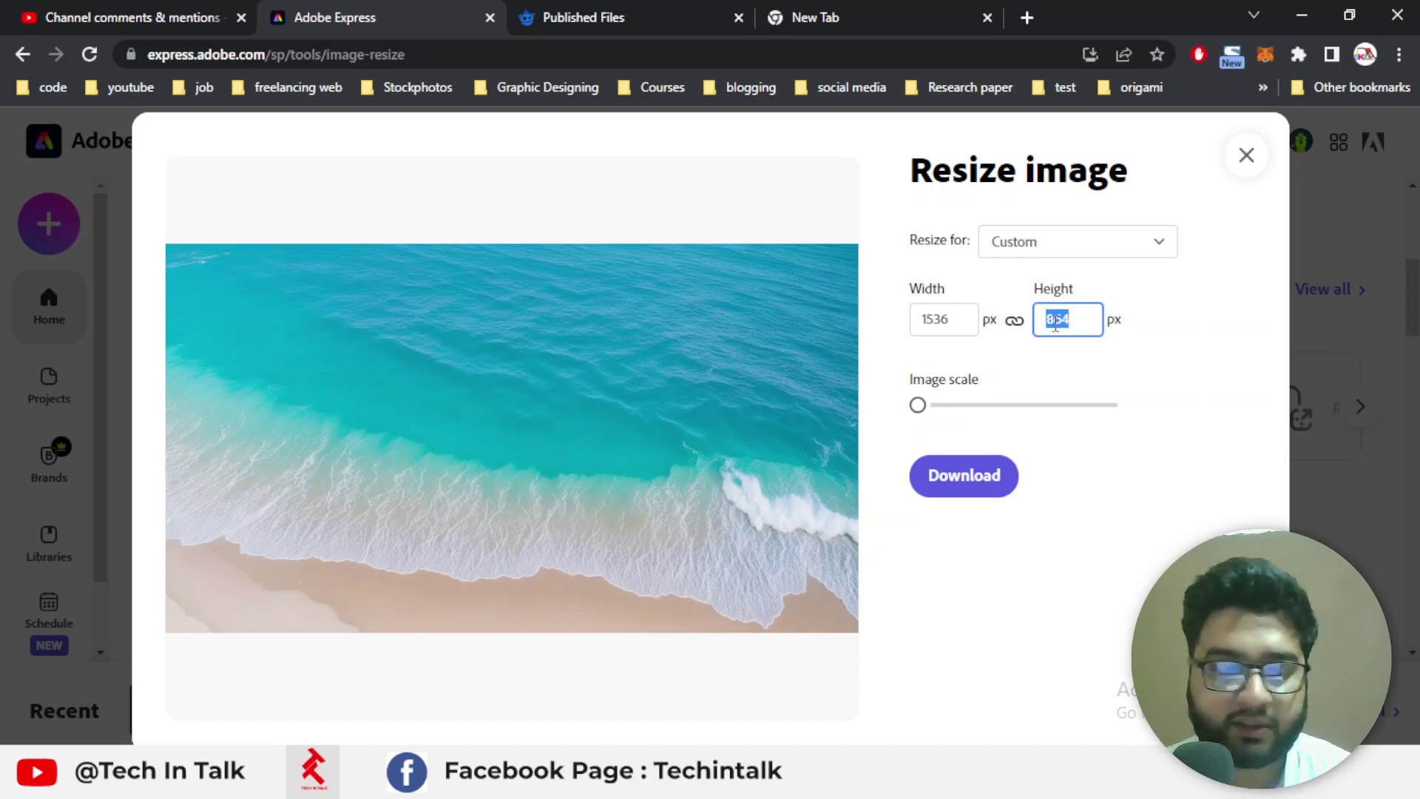
pyautogui.write('2')
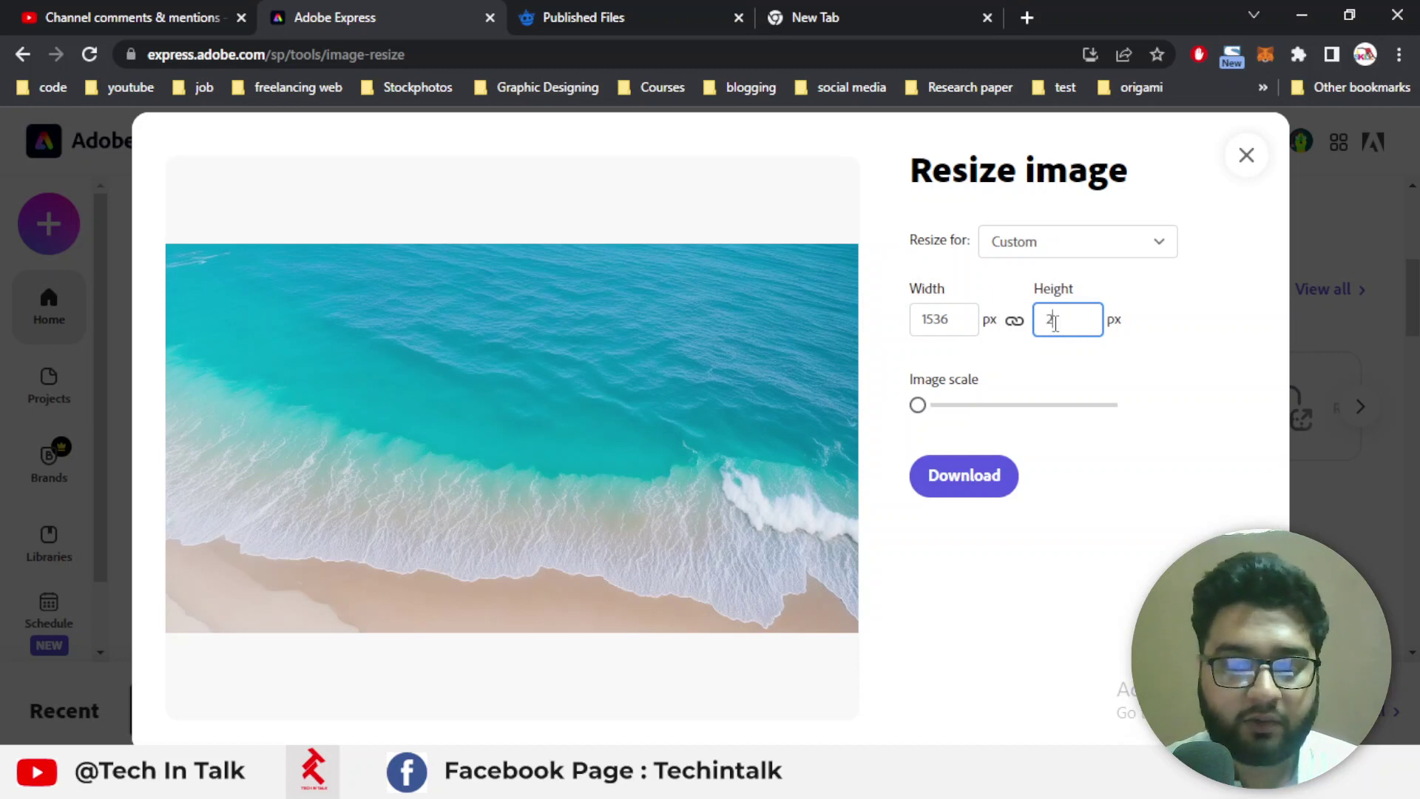
pyautogui.write('100')
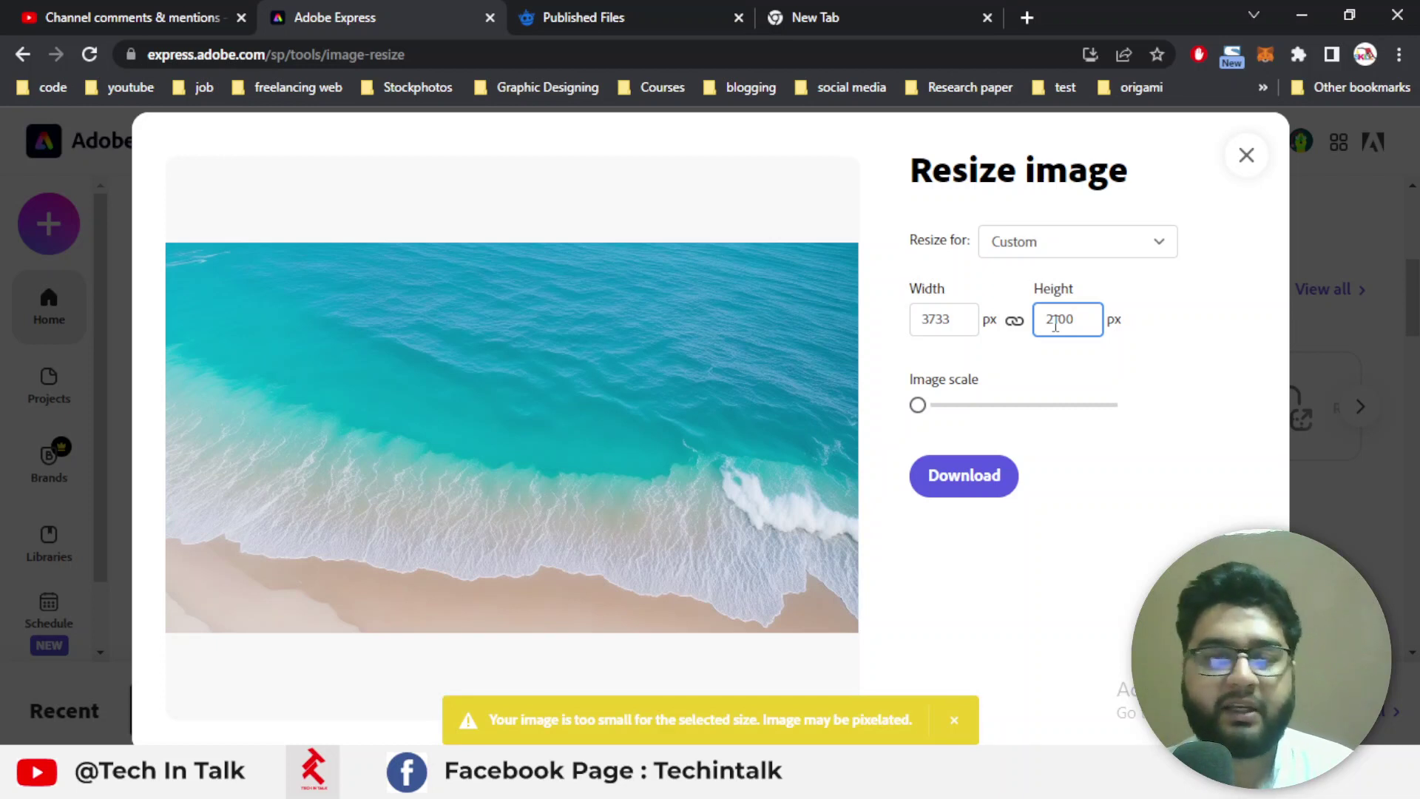
pyautogui.click(1183, 368)
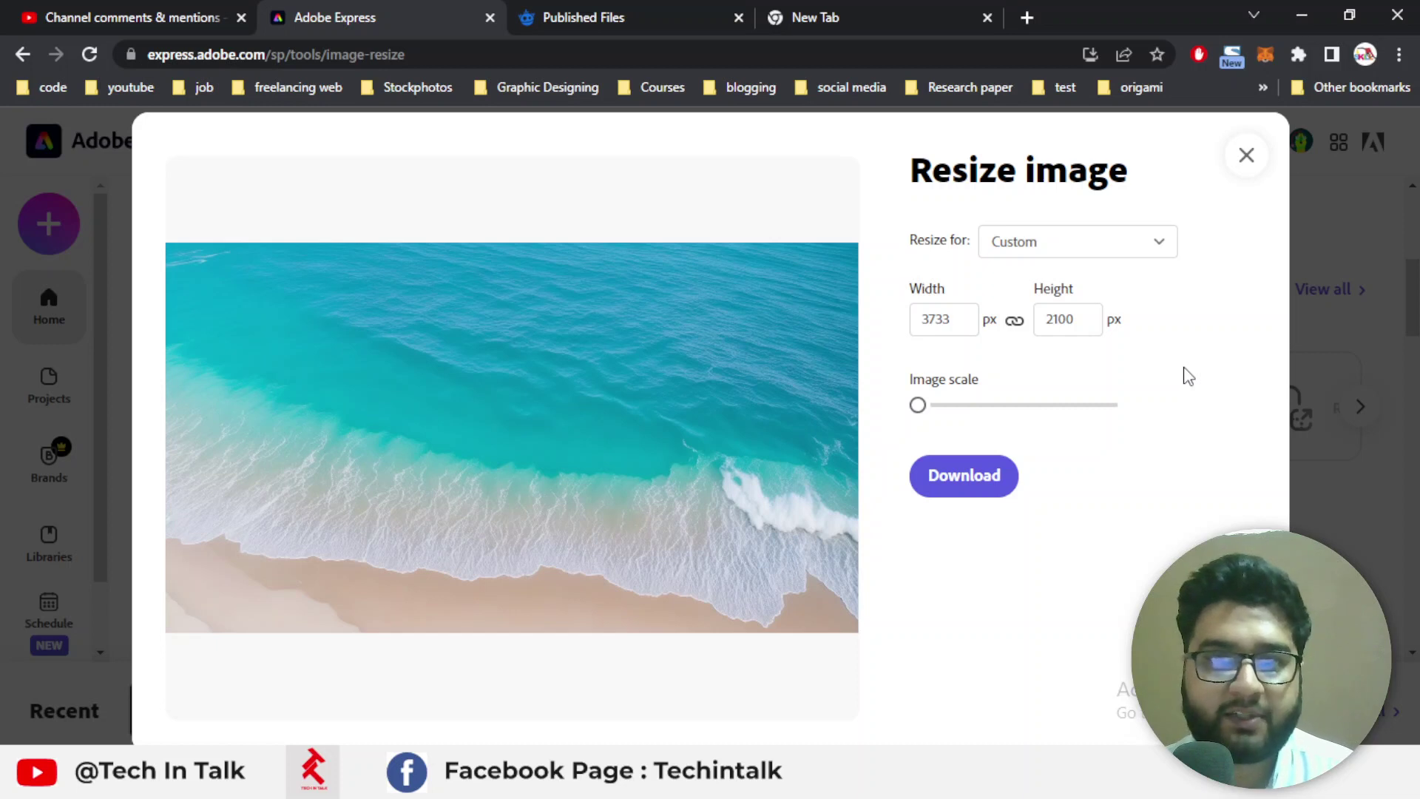
pyautogui.click(1094, 323)
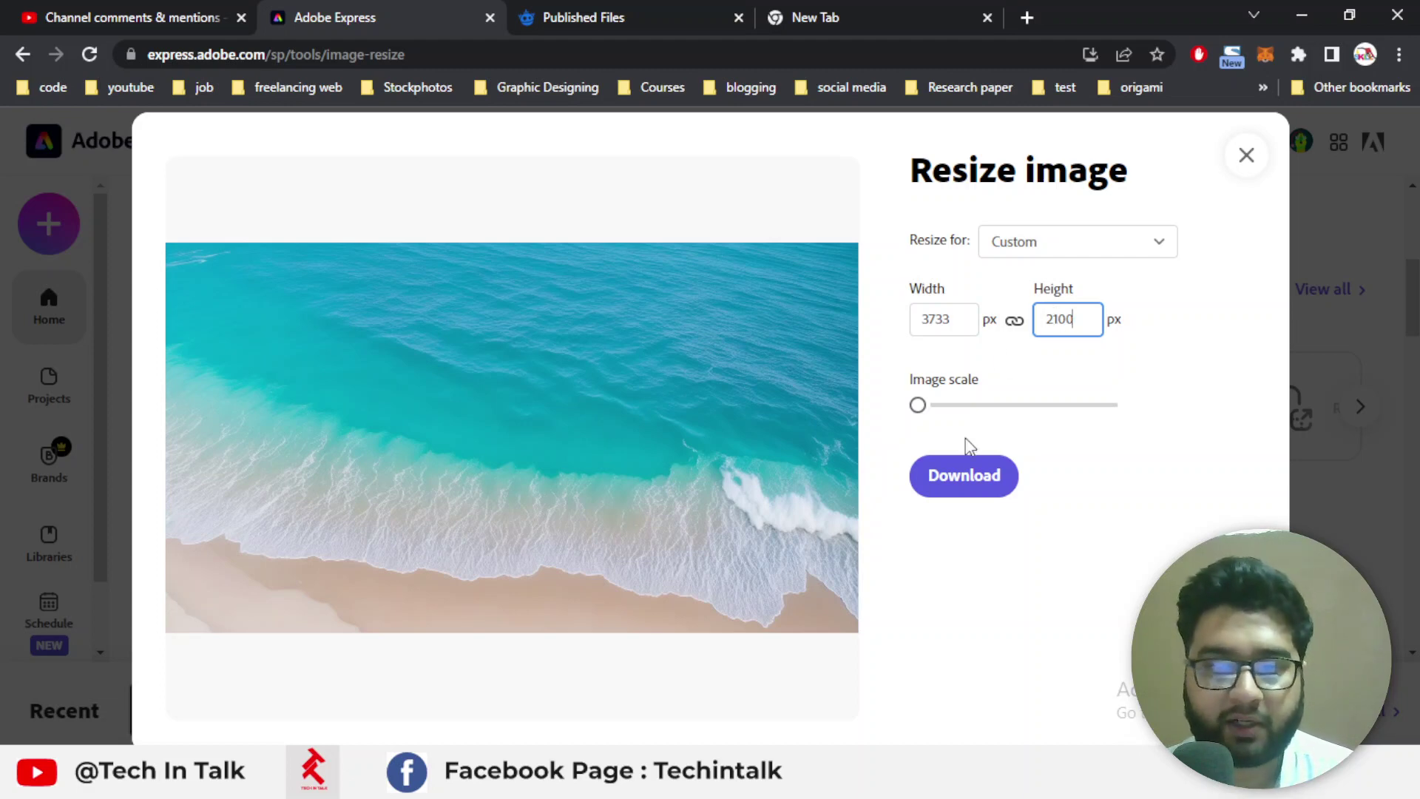
# - Download the resized ocean picture from Adobe Express, view the saved My project.jpg, and close it along with the download notice
pyautogui.click(967, 475)
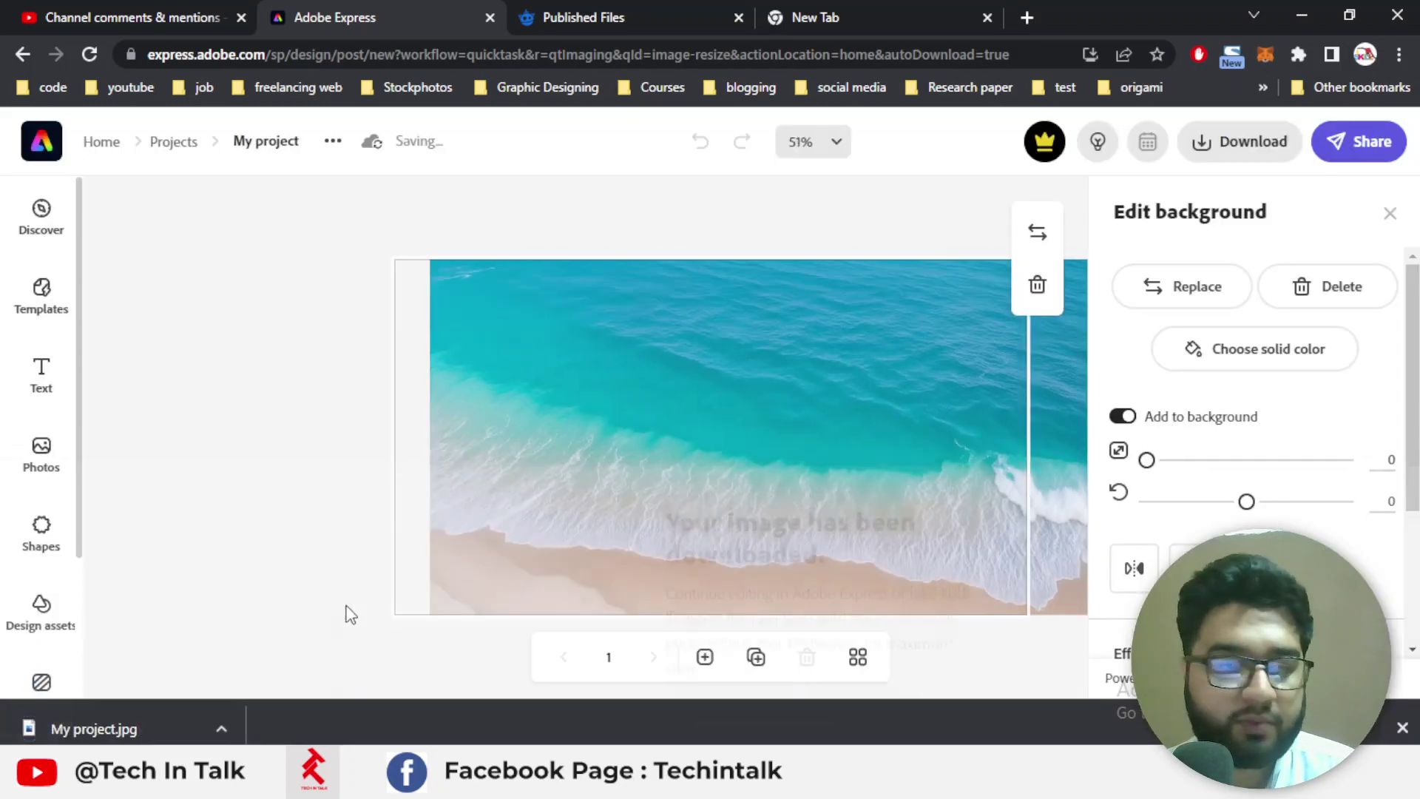
pyautogui.click(171, 723)
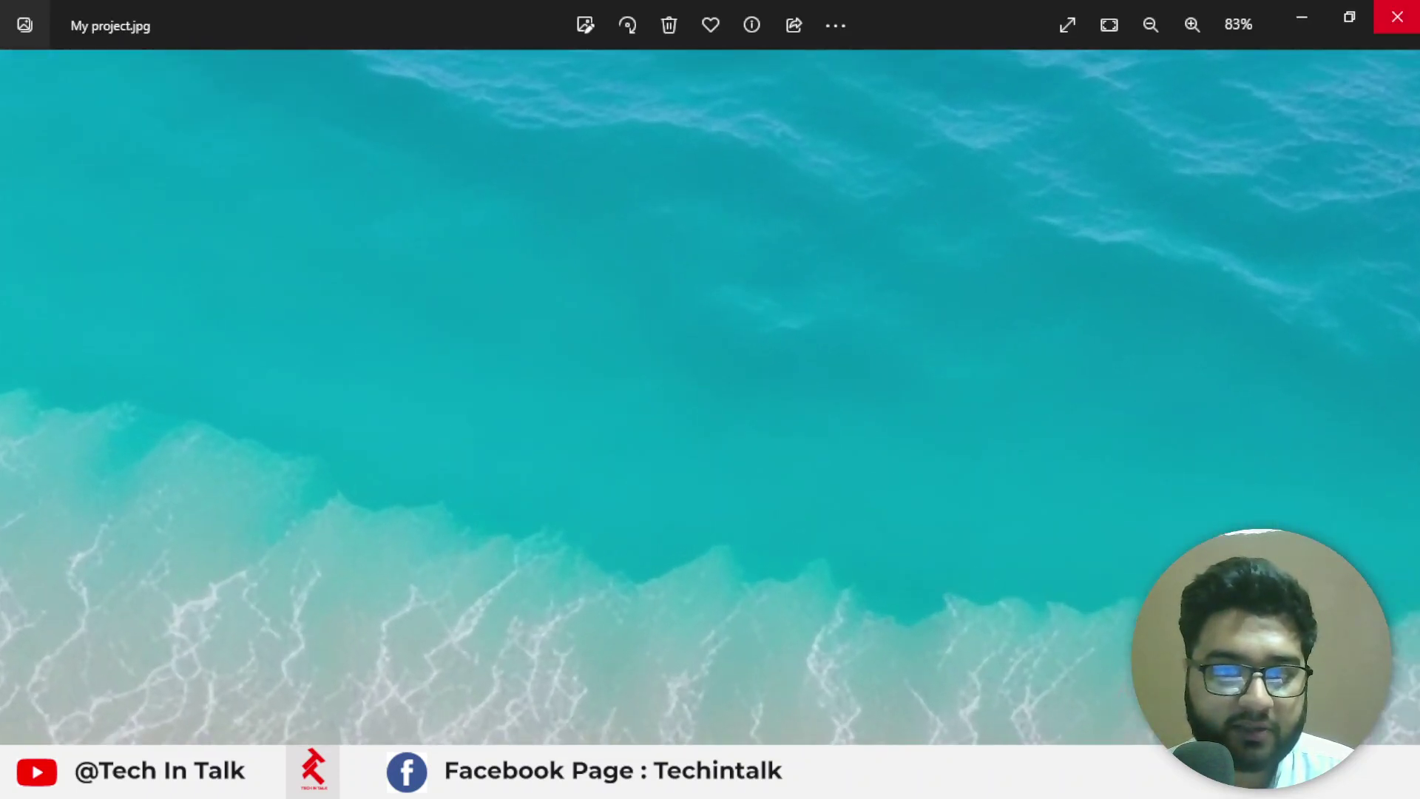
pyautogui.click(1397, 17)
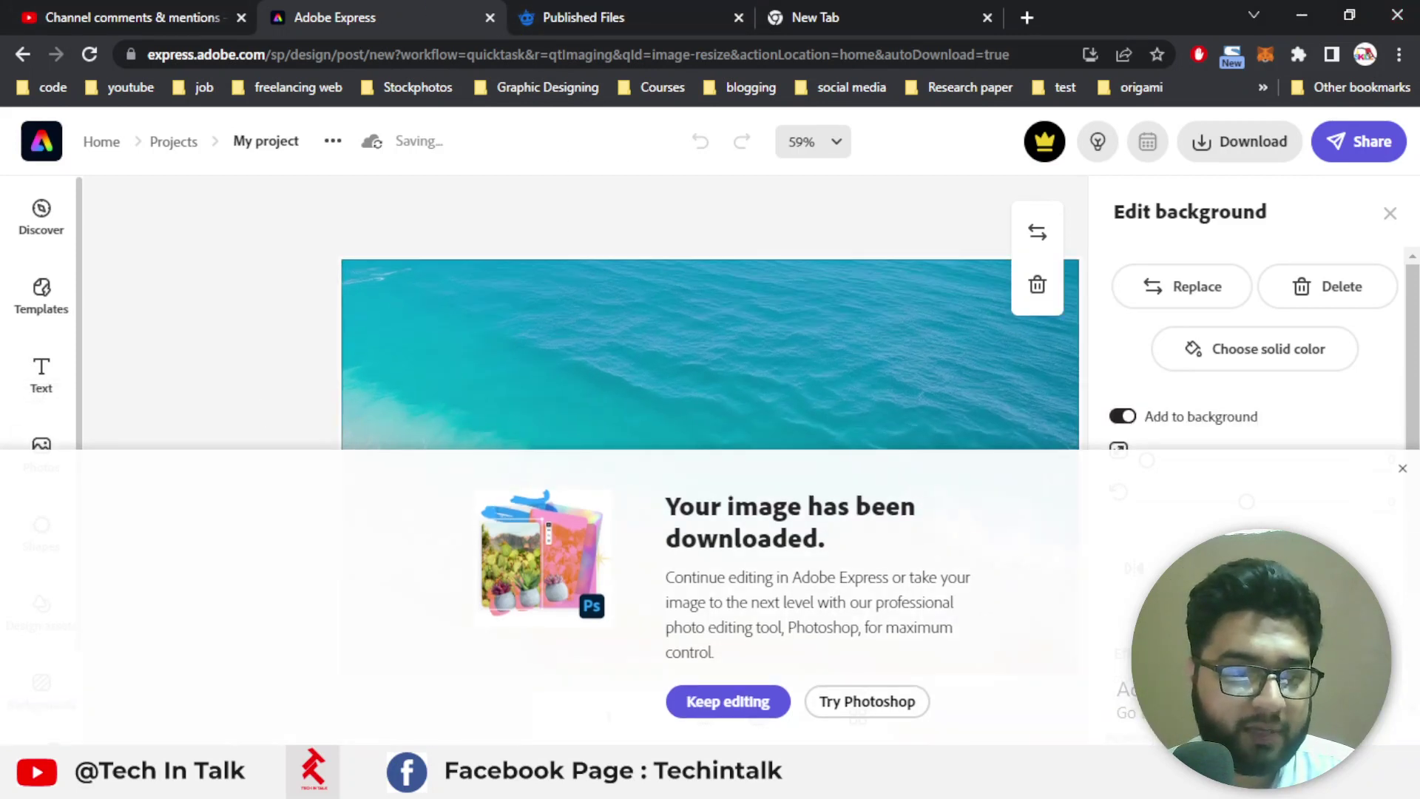
pyautogui.click(1403, 474)
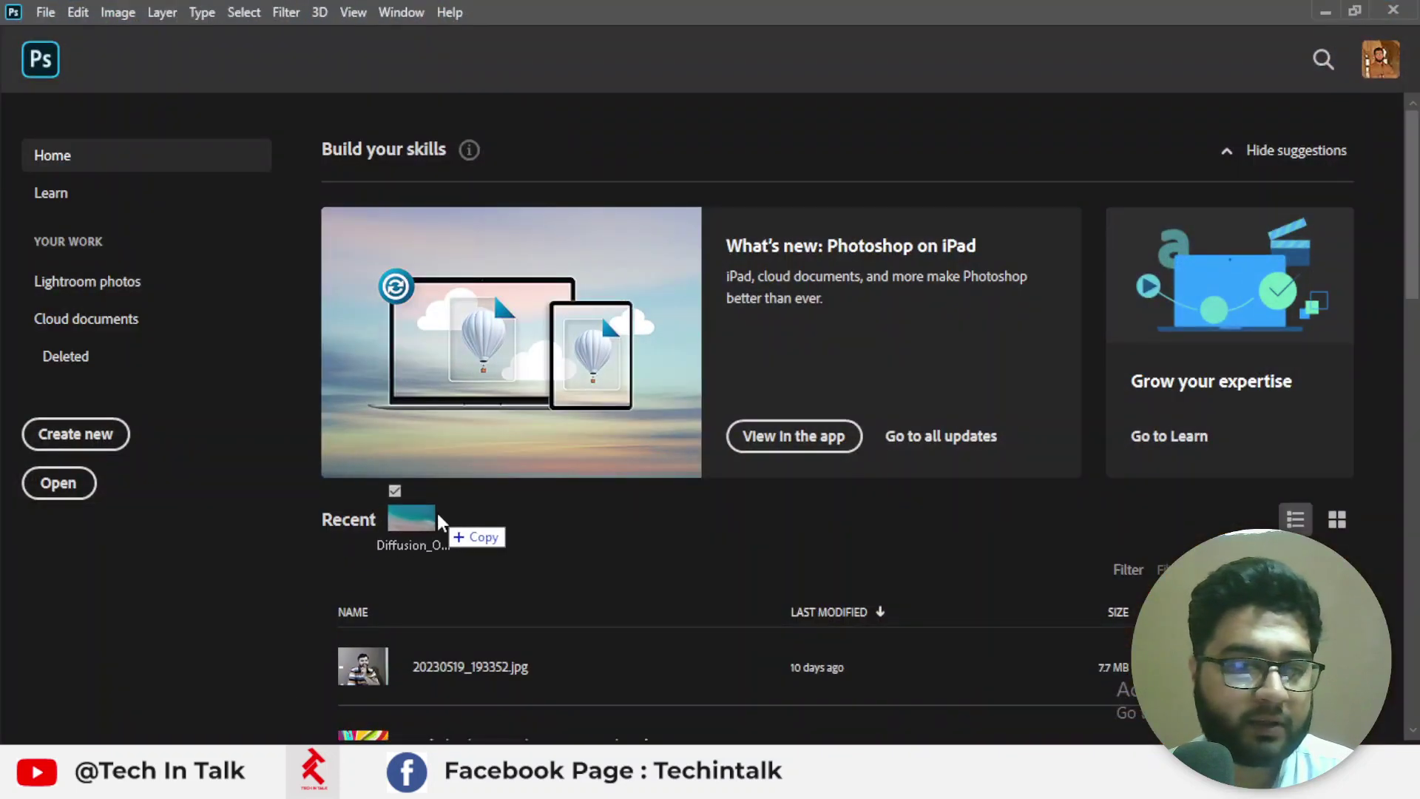
# - Switch to Photoshop, open the original ocean waves JPG from the desktop, and bring up its Export As settings
pyautogui.moveTo(437, 514); pyautogui.dragTo(455, 560)
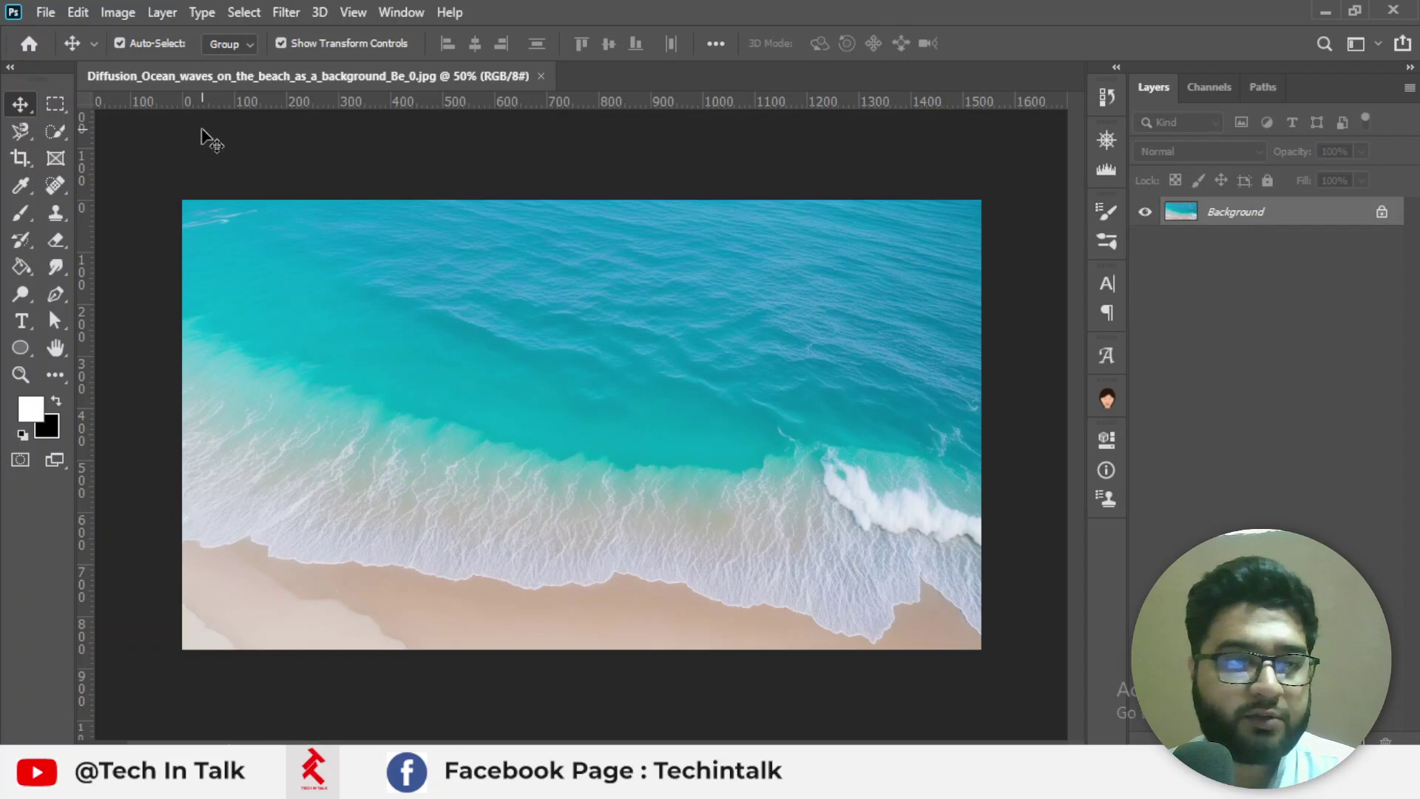
pyautogui.click(46, 12)
pyautogui.click(41, 18)
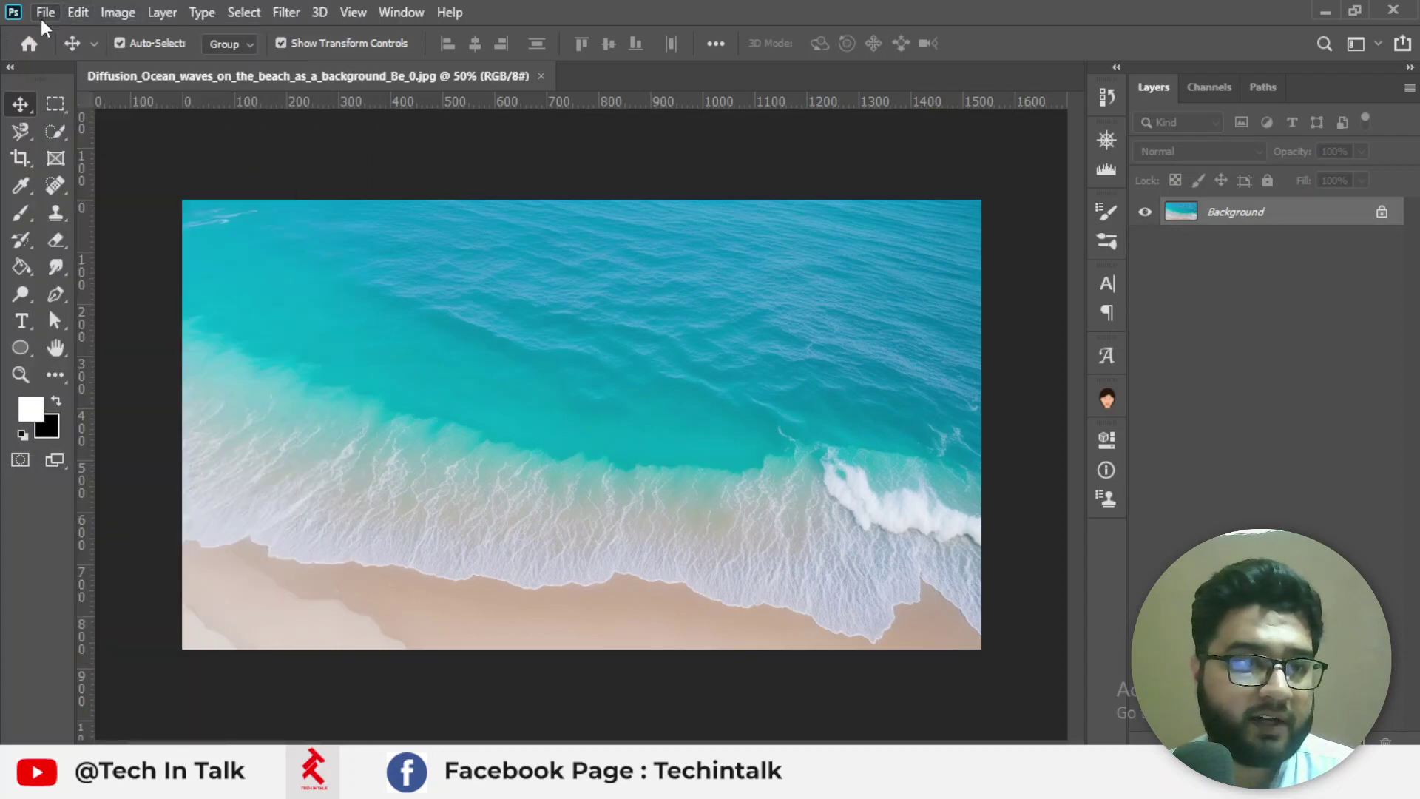
pyautogui.click(41, 17)
pyautogui.moveTo(104, 315)
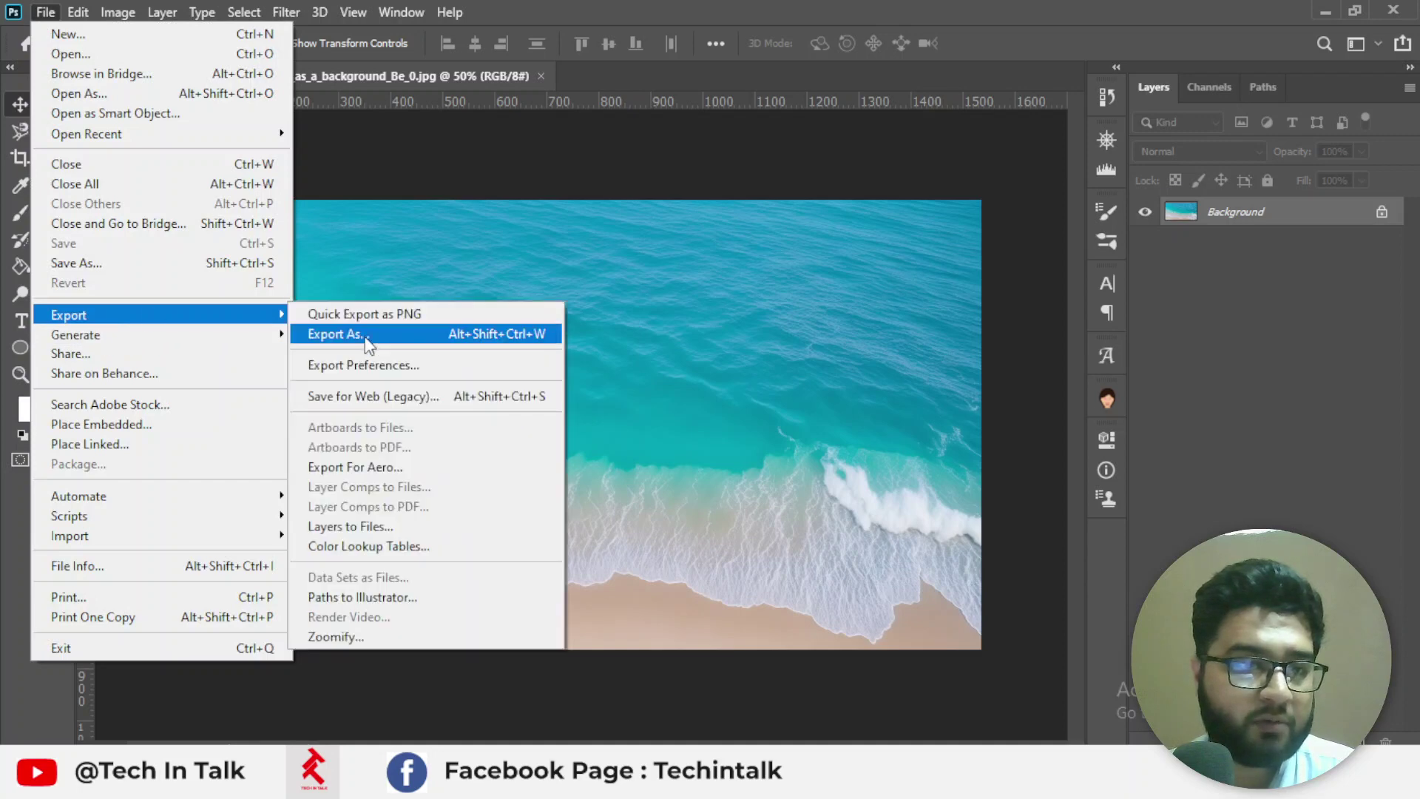
pyautogui.click(355, 330)
pyautogui.hotkey('ctrl', 'alt', 'shift', 'w')
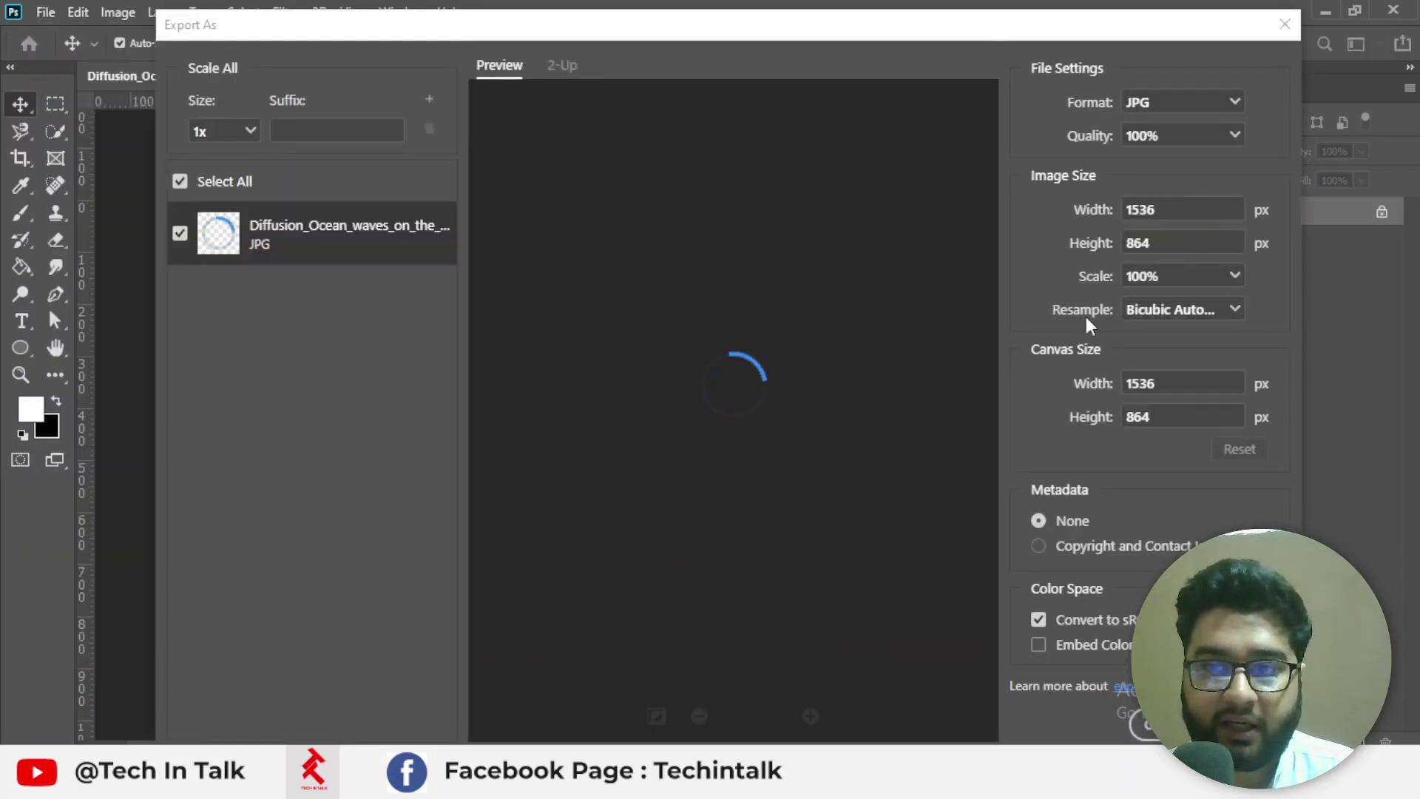
# - Try a 200% image scale for the JPG export
pyautogui.click(1208, 233)
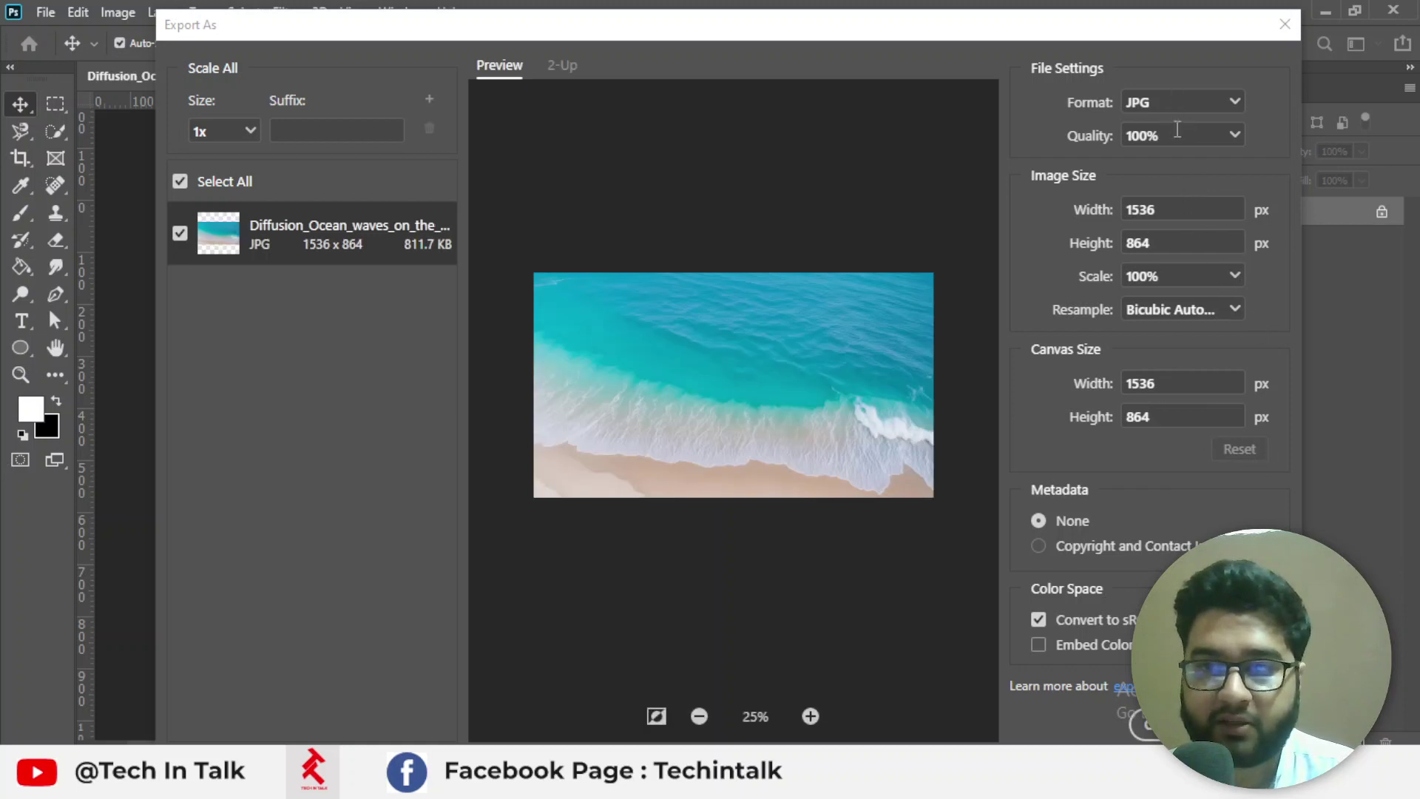
pyautogui.click(1235, 134)
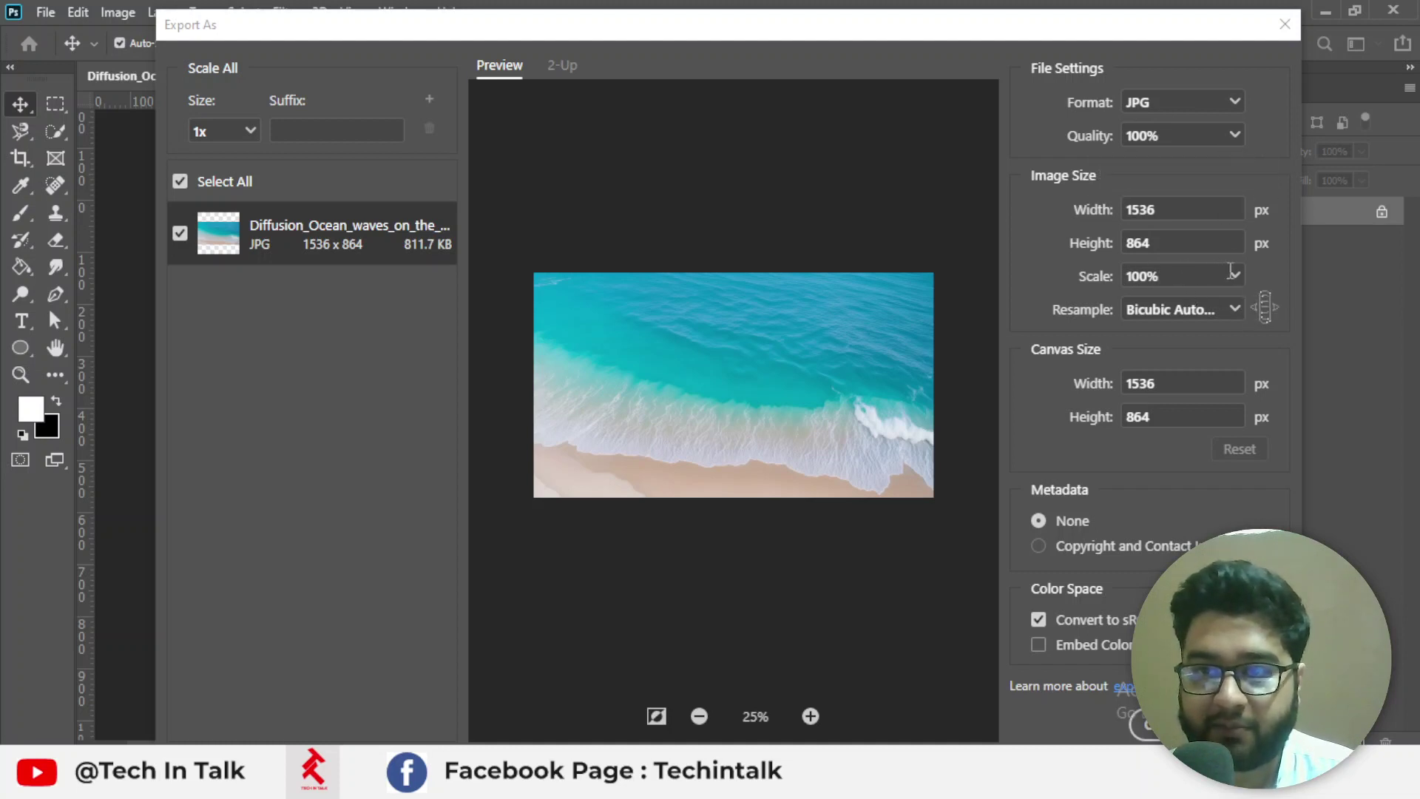
pyautogui.click(1235, 277)
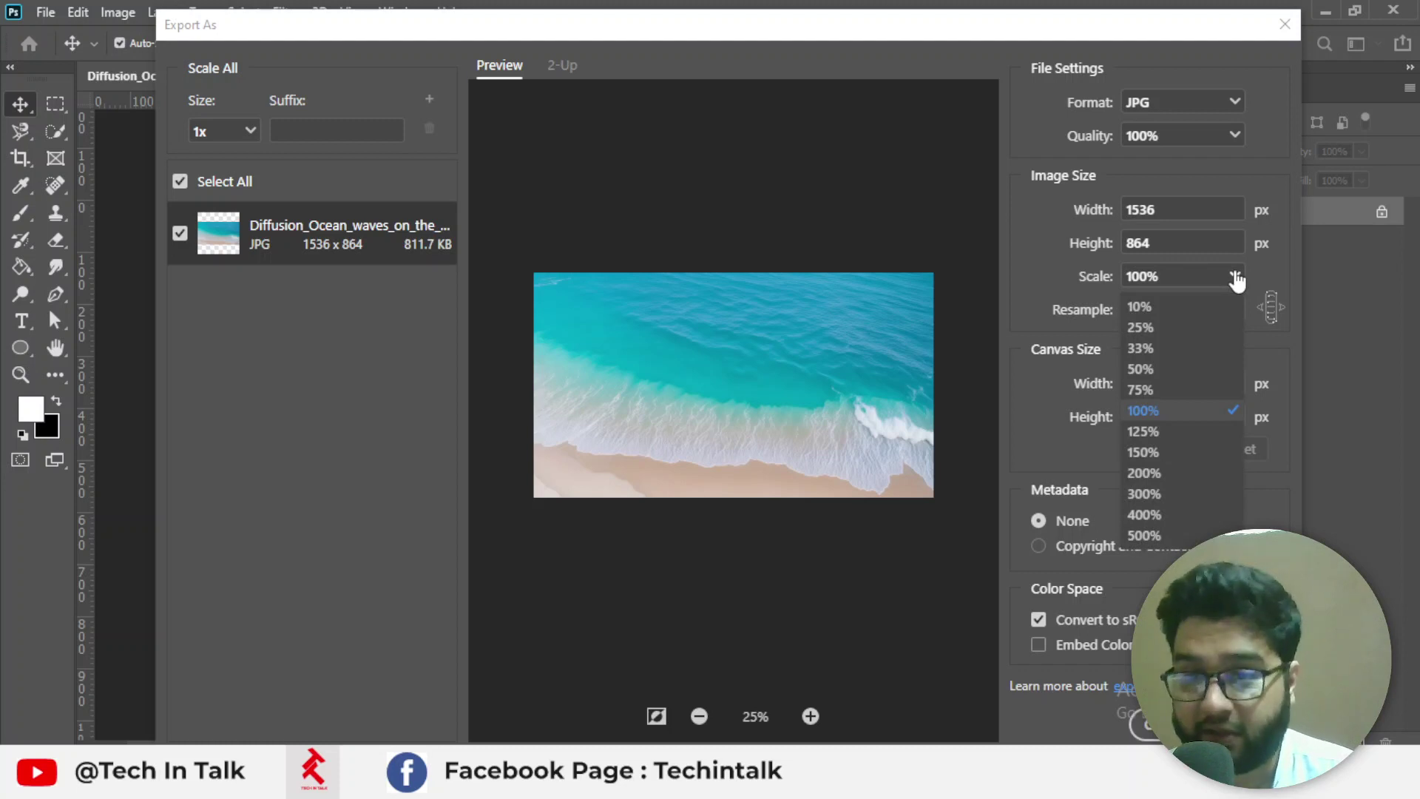
pyautogui.click(1165, 474)
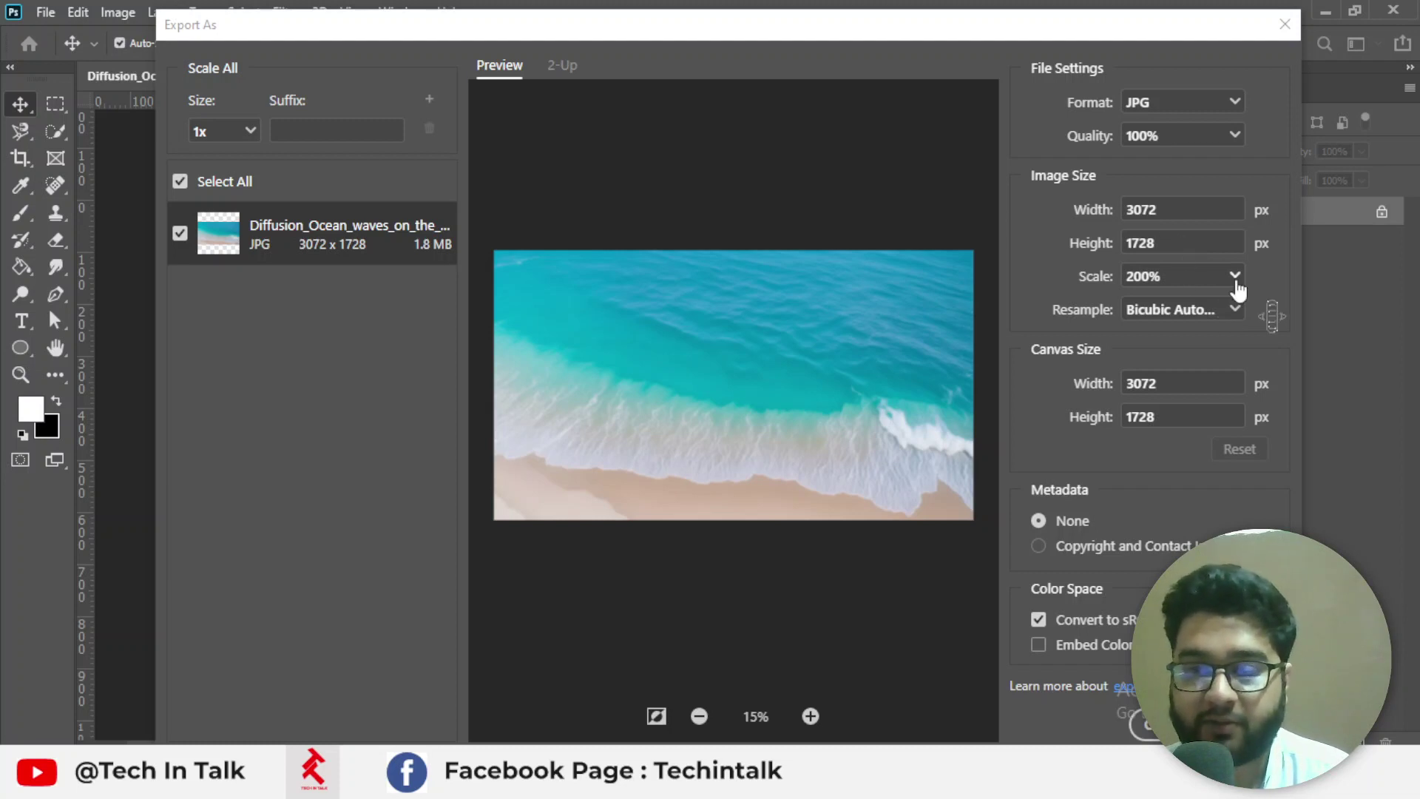
# - Set a custom image scale of 250% for the ocean picture's JPG export
pyautogui.click(1236, 280)
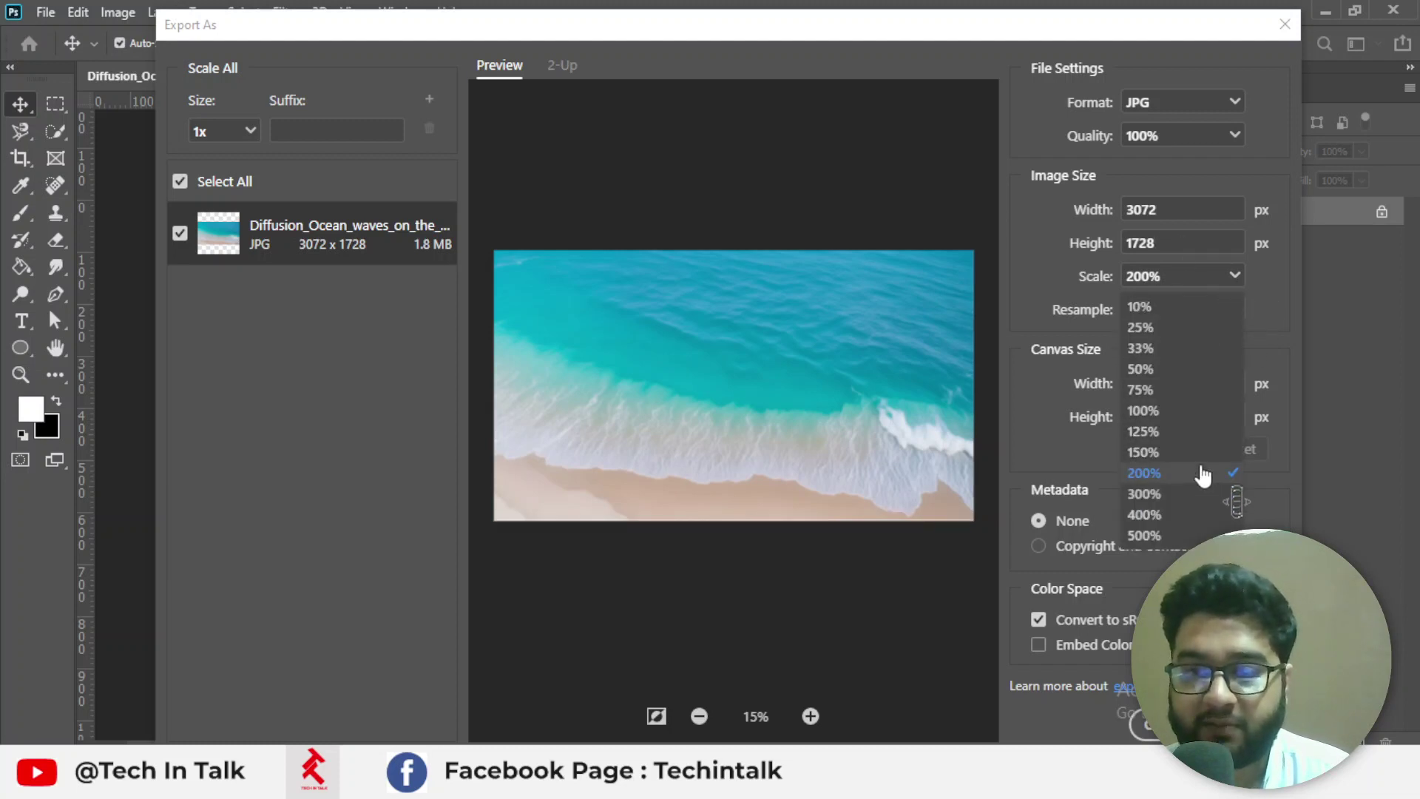
pyautogui.click(1144, 279)
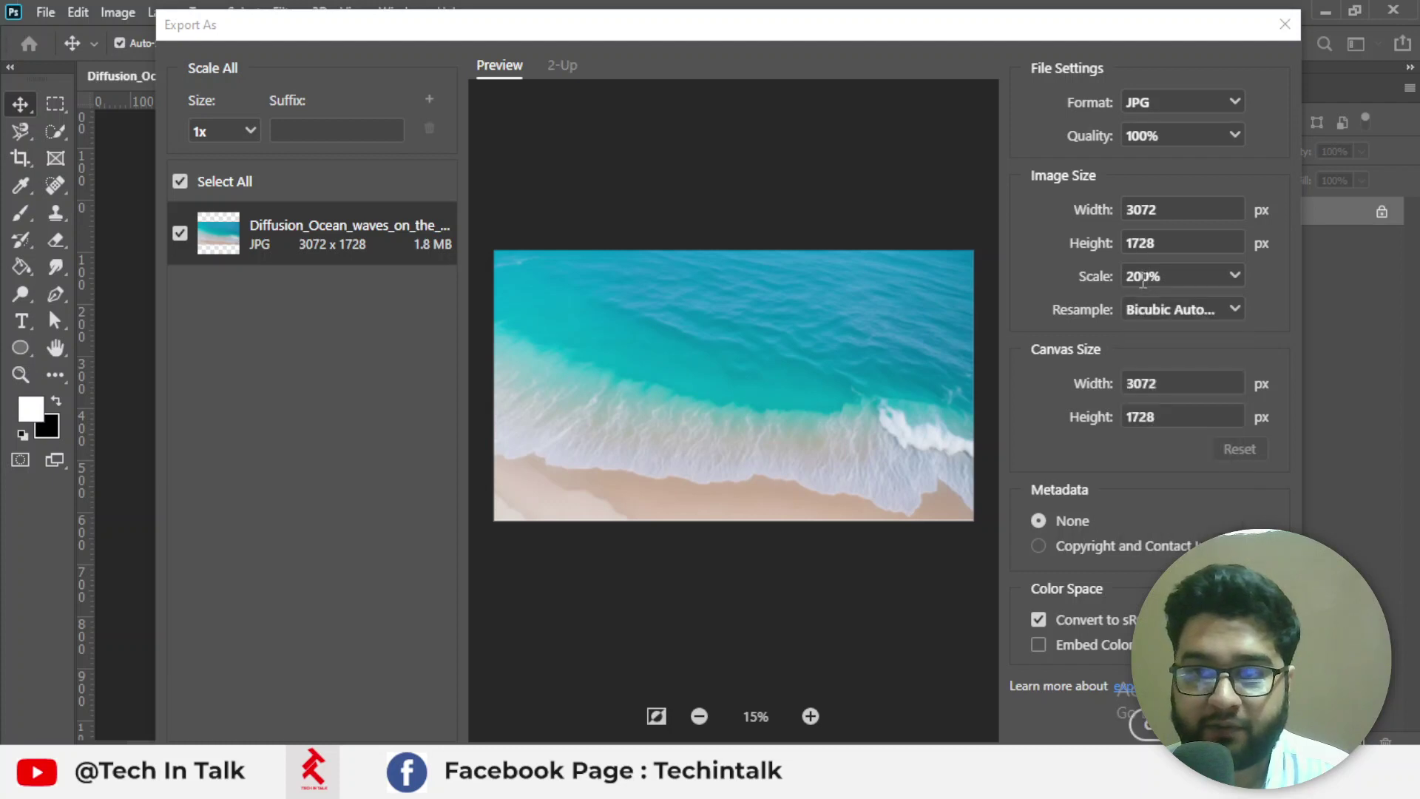
pyautogui.press('BackSpace')
pyautogui.write('5')
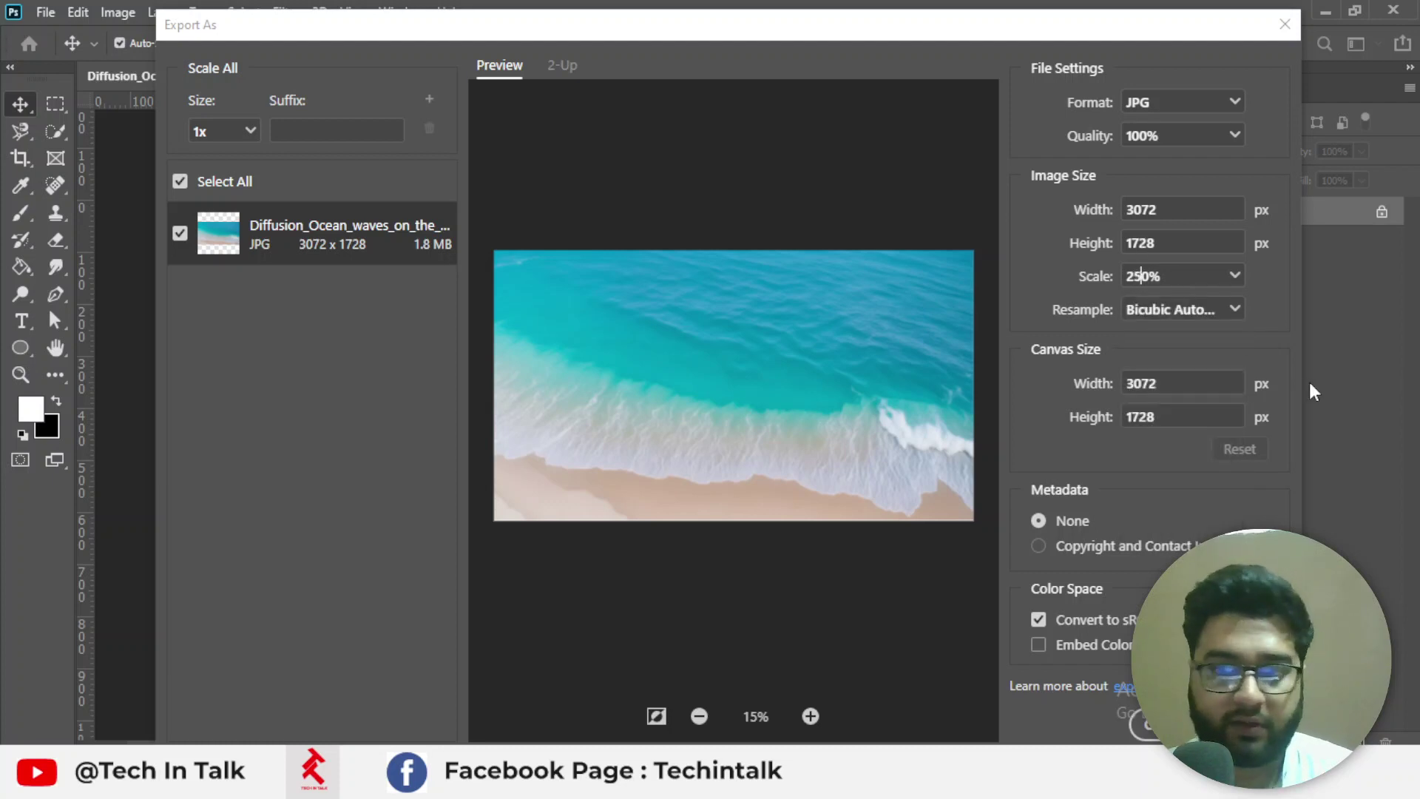
pyautogui.press('Return')
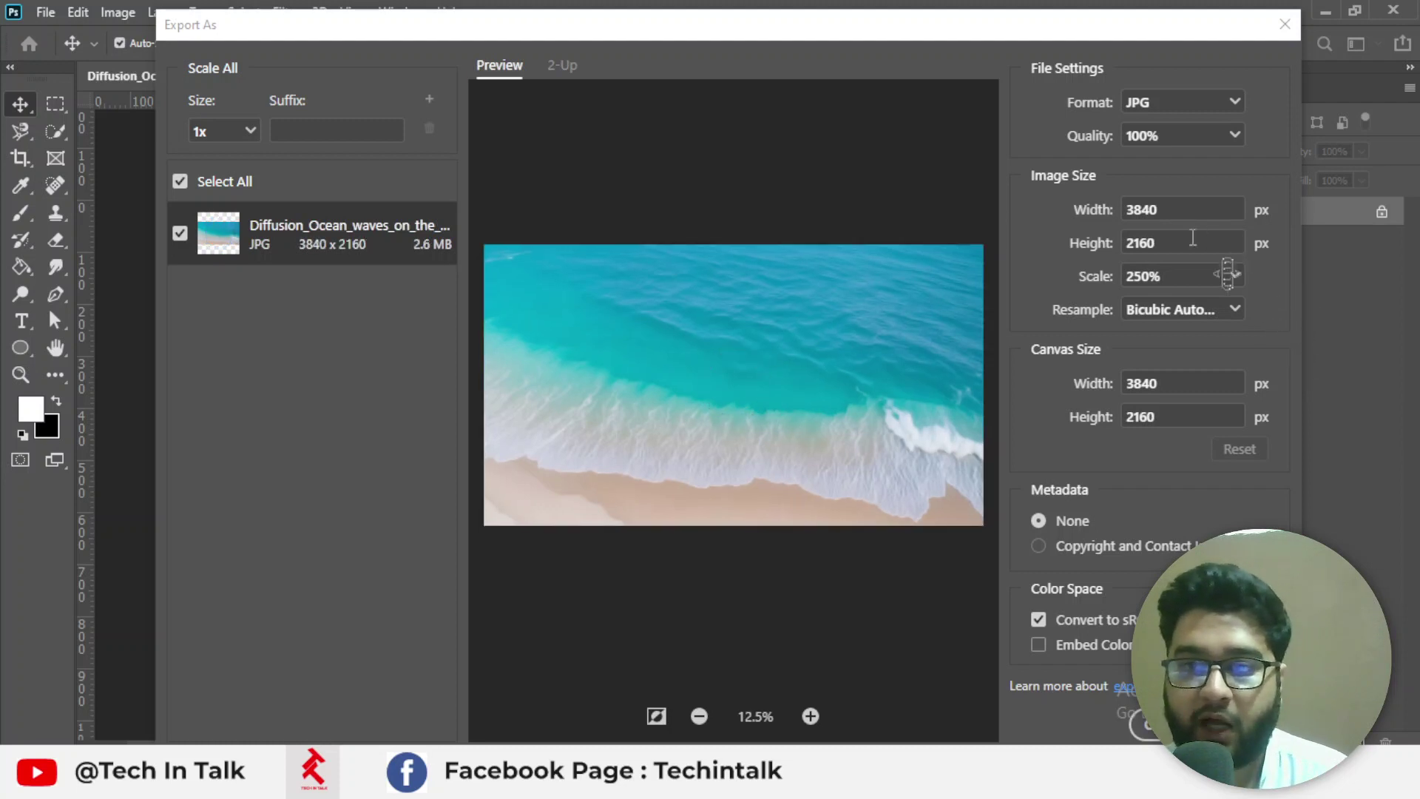
pyautogui.moveTo(1181, 244); pyautogui.dragTo(1110, 238)
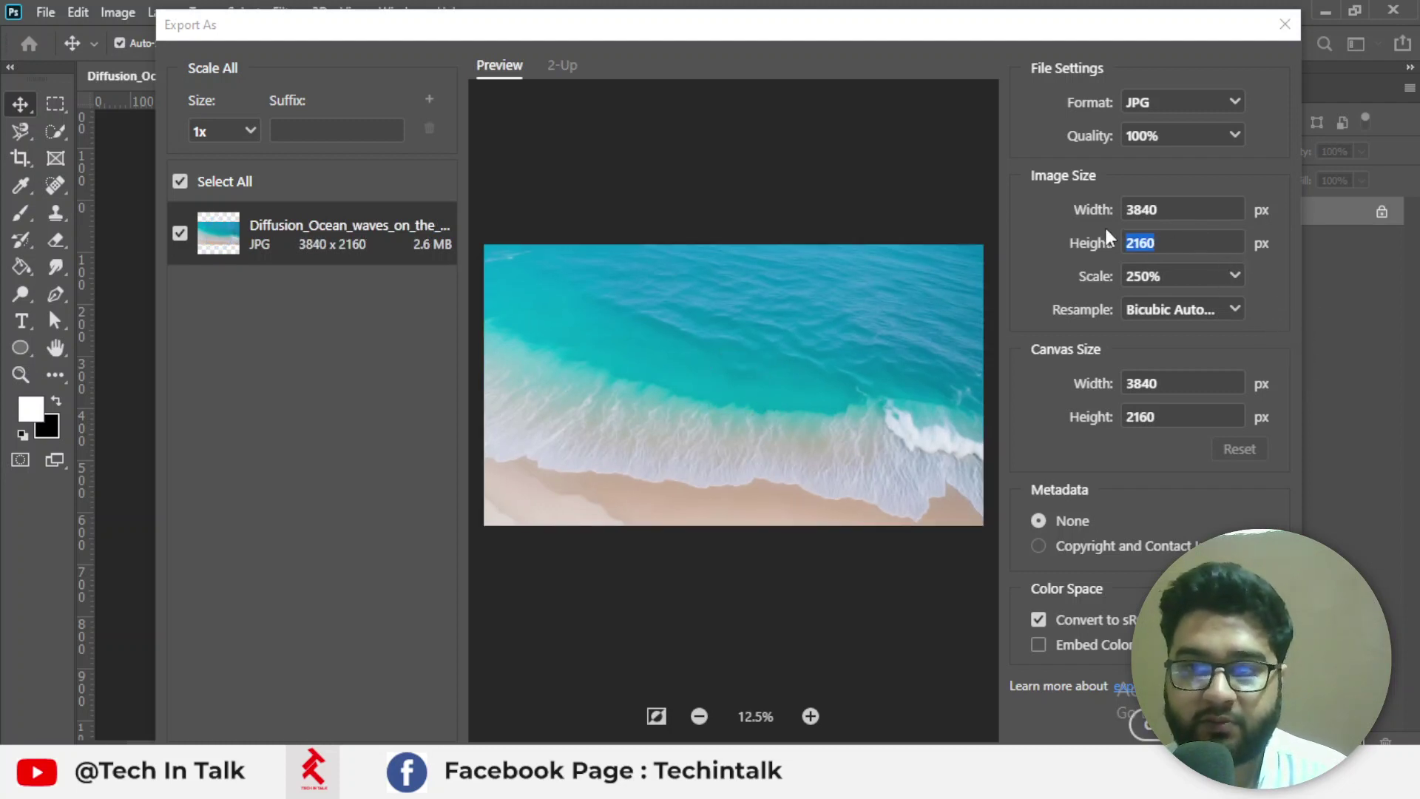
pyautogui.click(1110, 238)
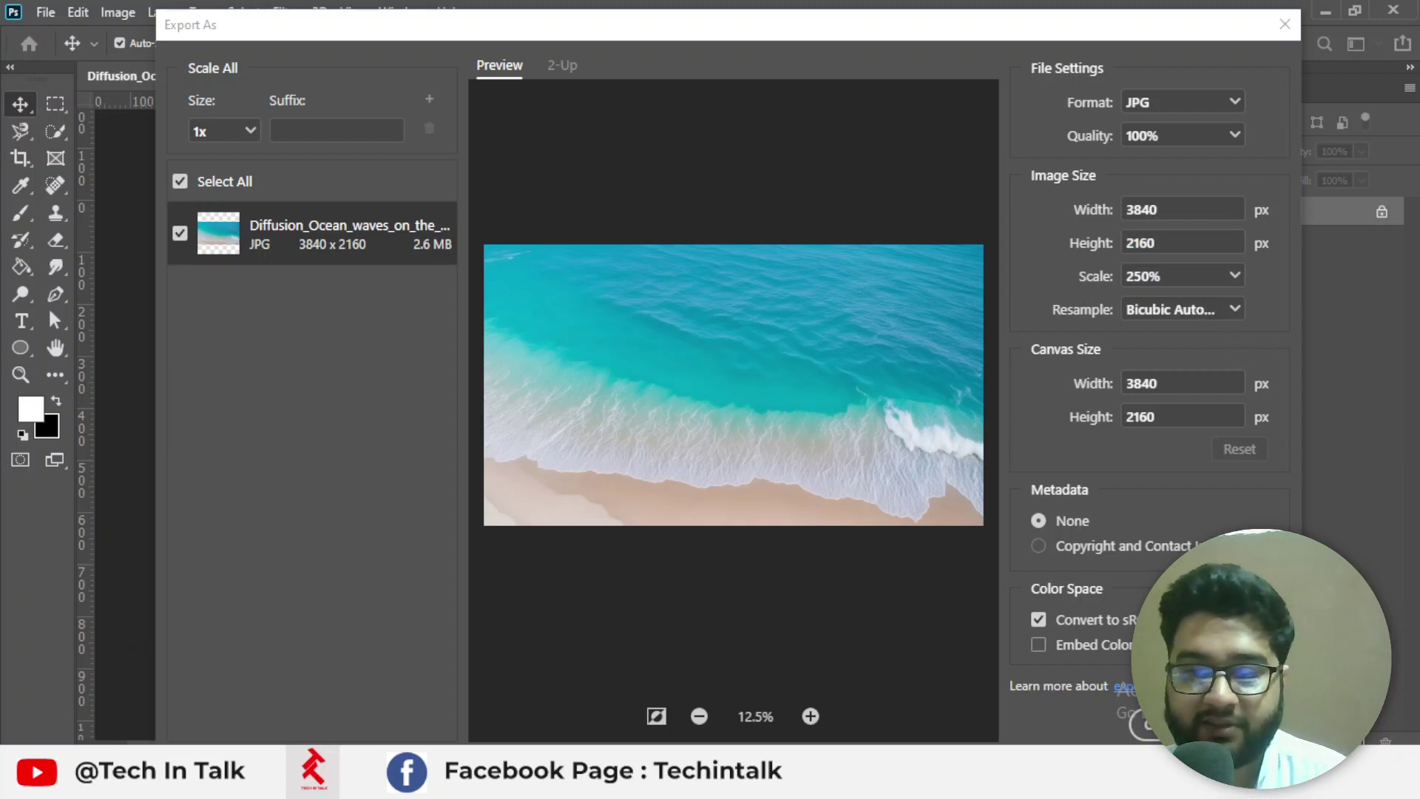
# - Export the enlarged ocean picture to the Desktop with the file name "resize image"
pyautogui.click(1250, 721)
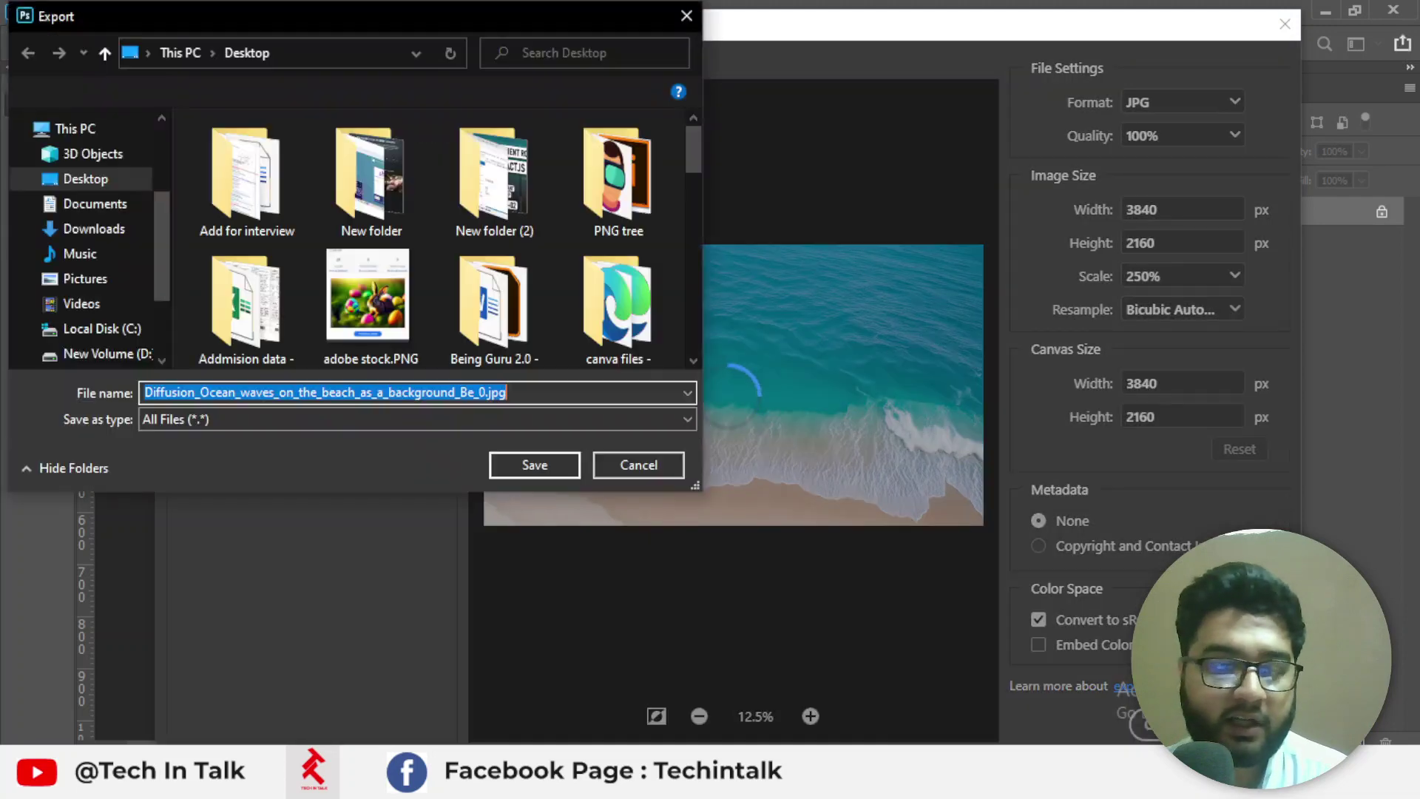
pyautogui.click(122, 189)
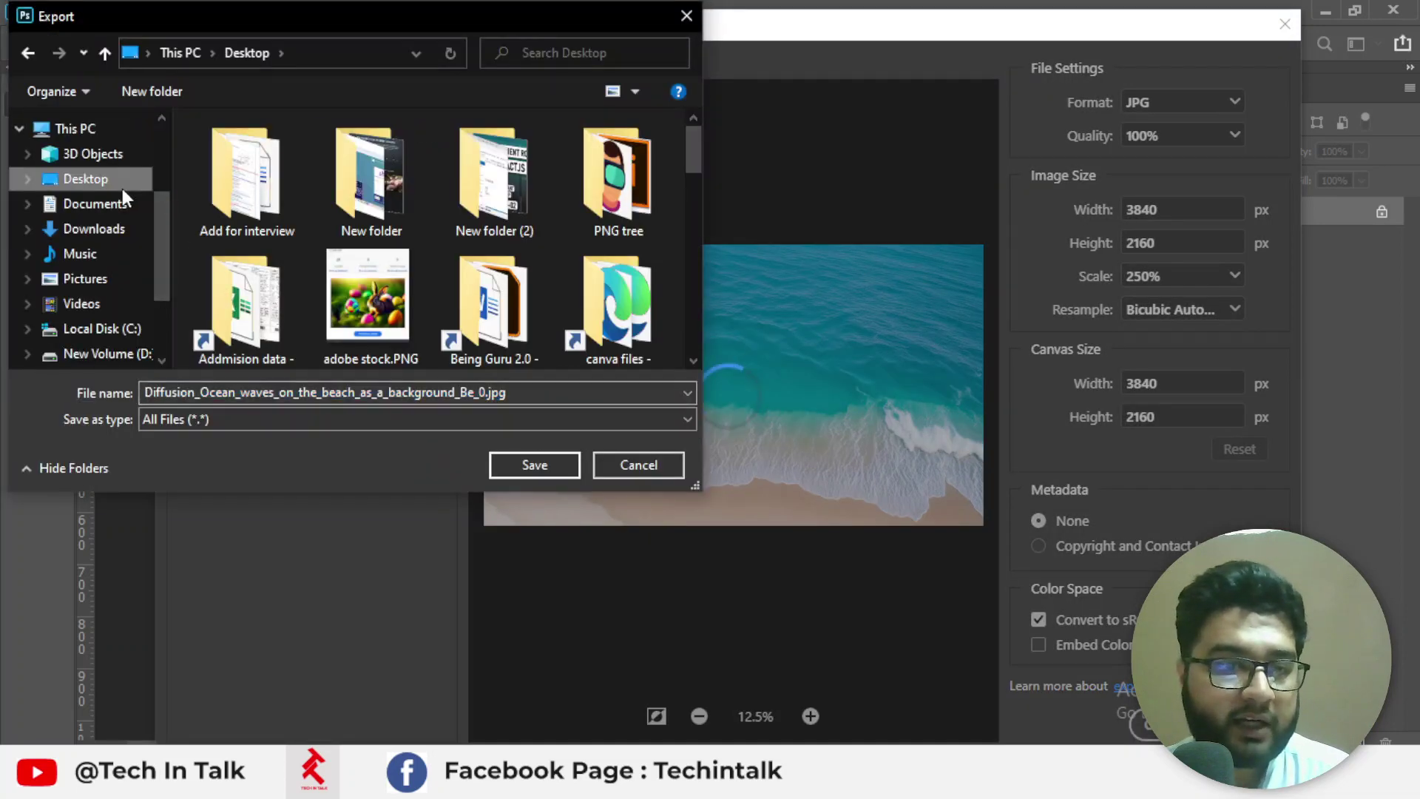
pyautogui.click(514, 390)
pyautogui.write('r')
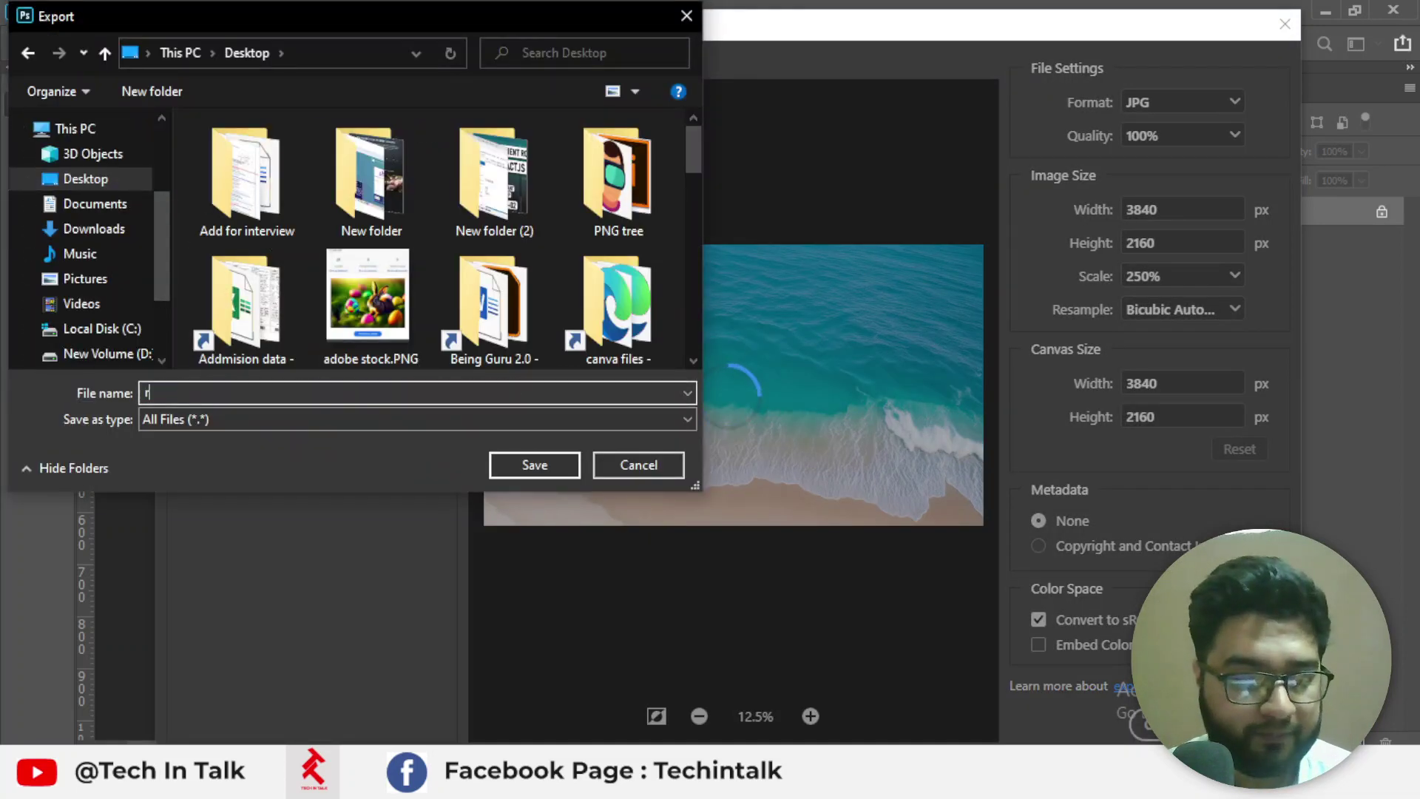
pyautogui.write('esize image')
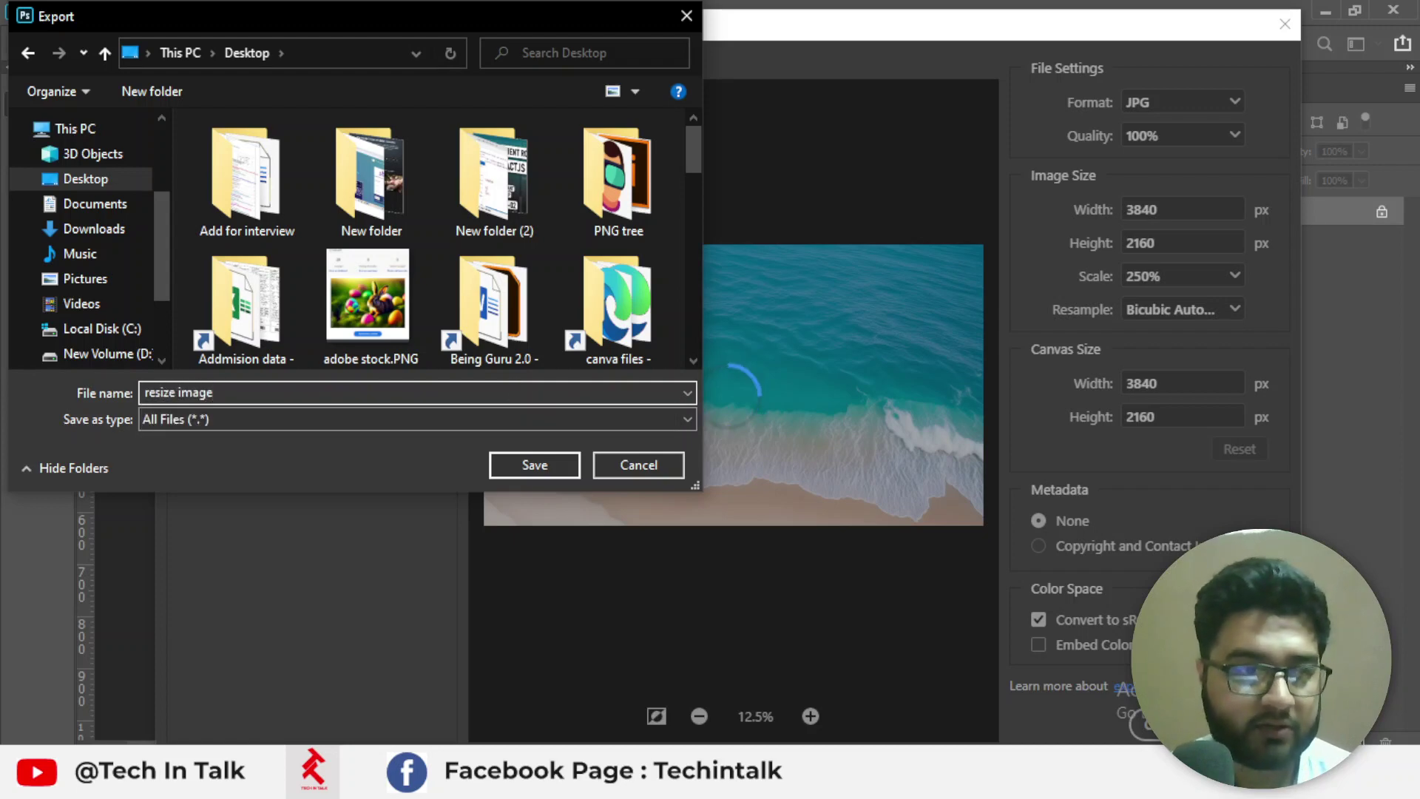
pyautogui.press('Return')
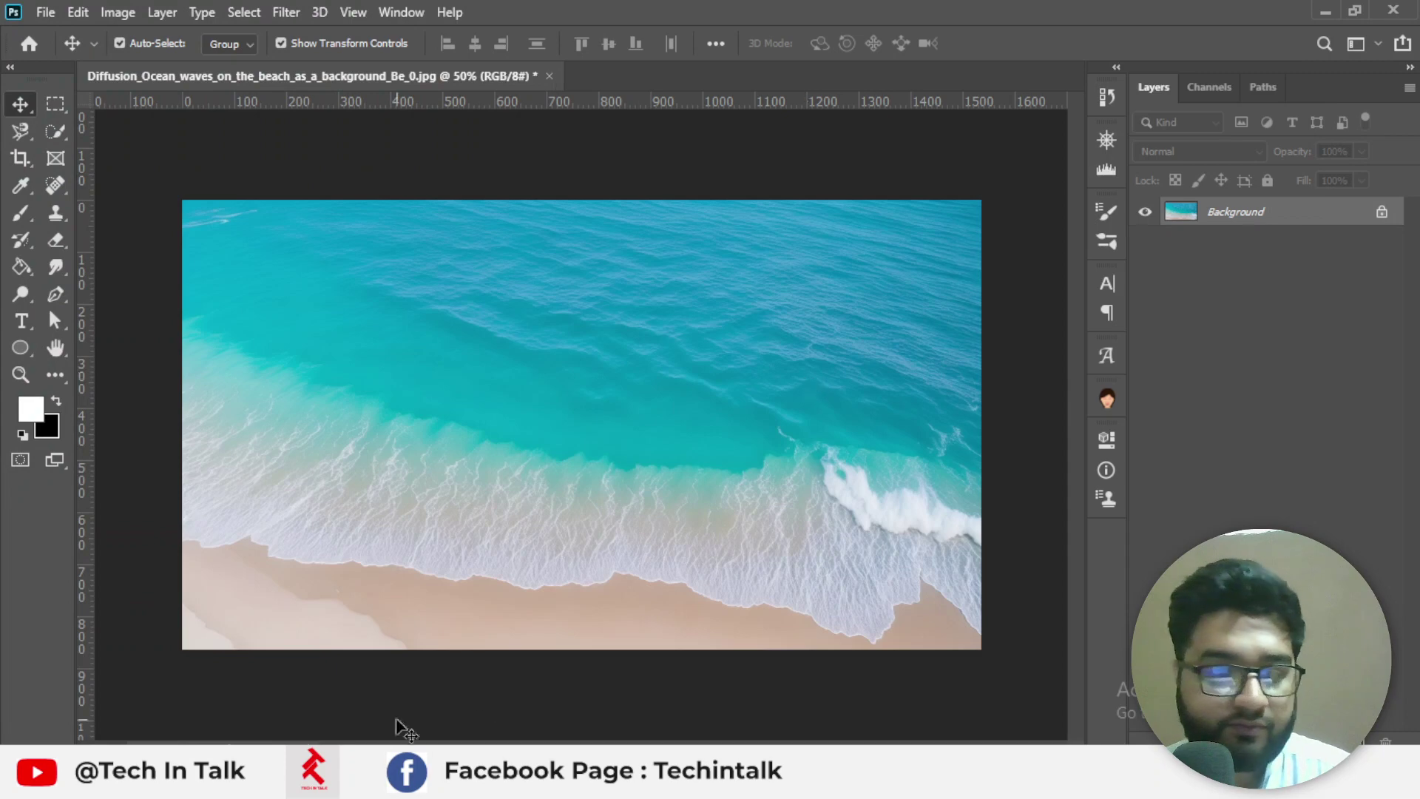
# - Minimize Photoshop and place resize image.jpg beside the original ocean picture on the desktop
pyautogui.click(1325, 12)
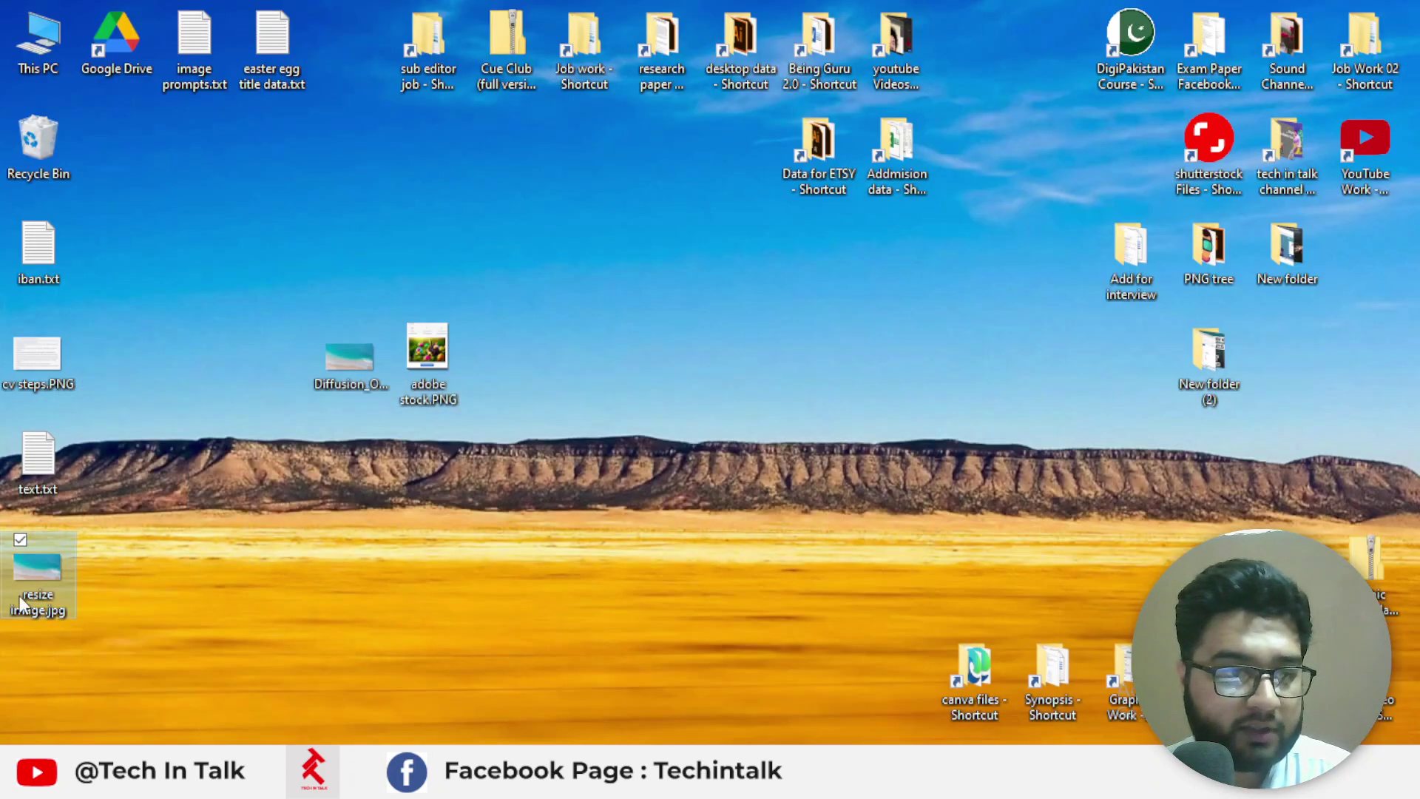
pyautogui.moveTo(19, 596); pyautogui.dragTo(272, 363)
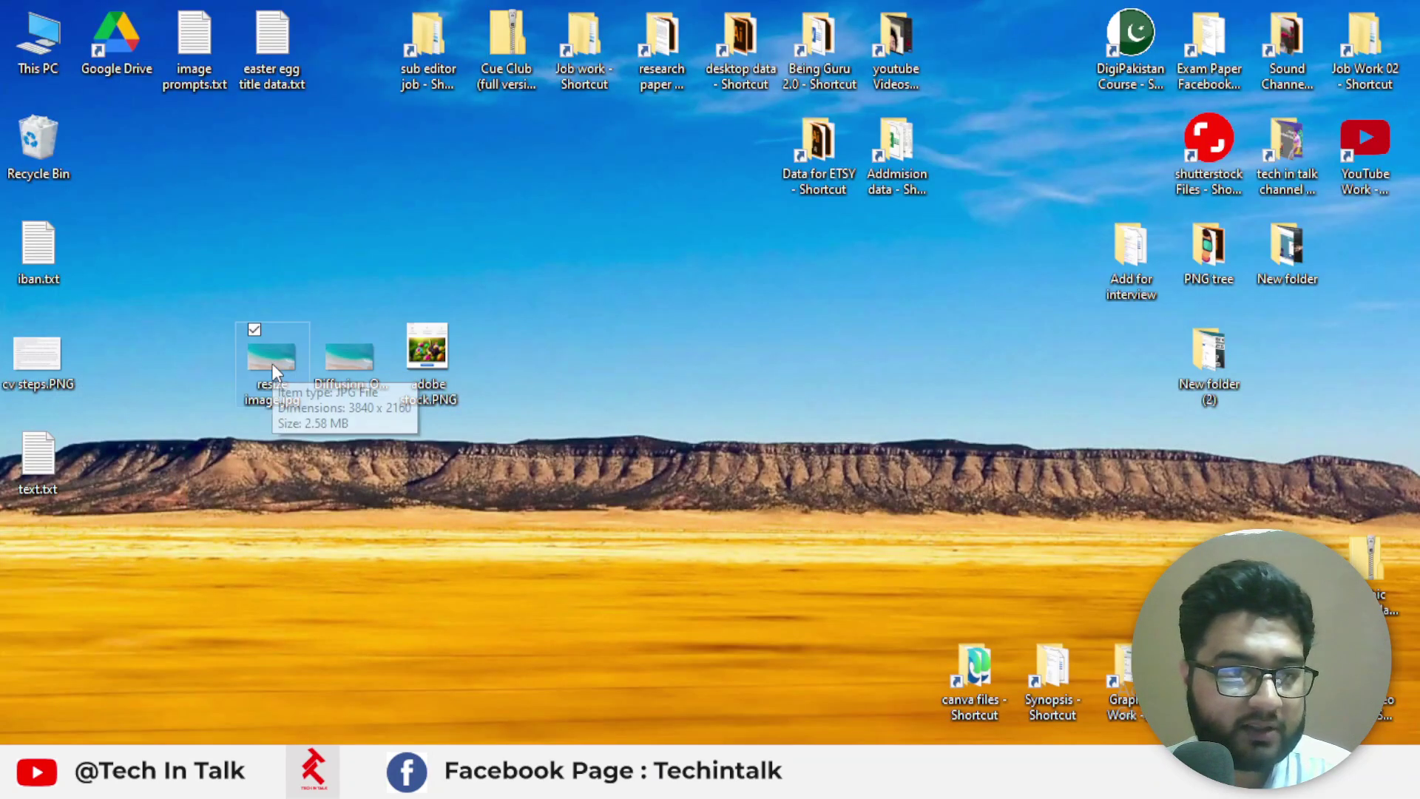
# - Check the pixel dimensions of resize image.jpg in its file properties and close them
pyautogui.doubleClick(272, 363)
pyautogui.hotkey('shift', 'F10')
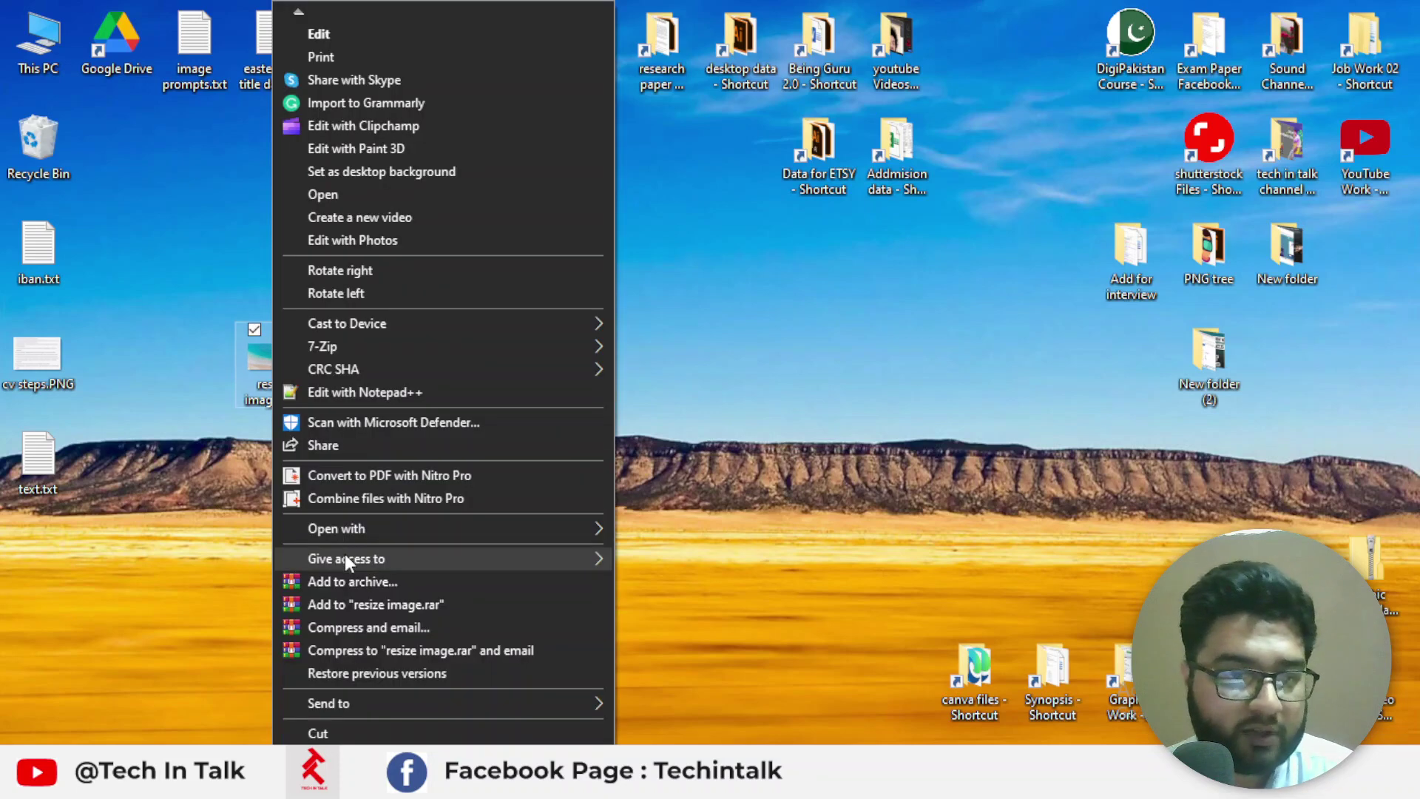
pyautogui.scroll(-5, 386, 660)
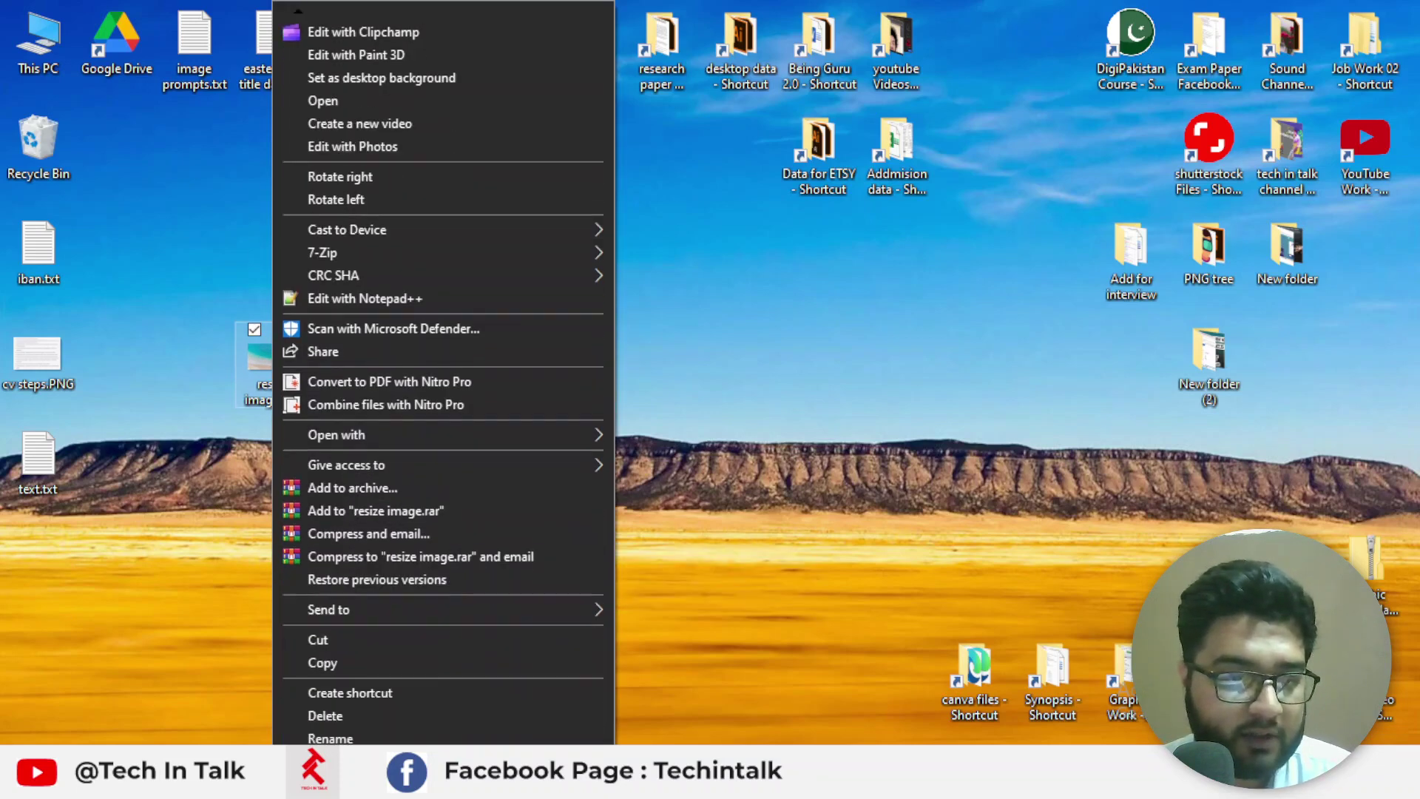
pyautogui.click(386, 660)
pyautogui.moveTo(571, 228); pyautogui.dragTo(802, 102)
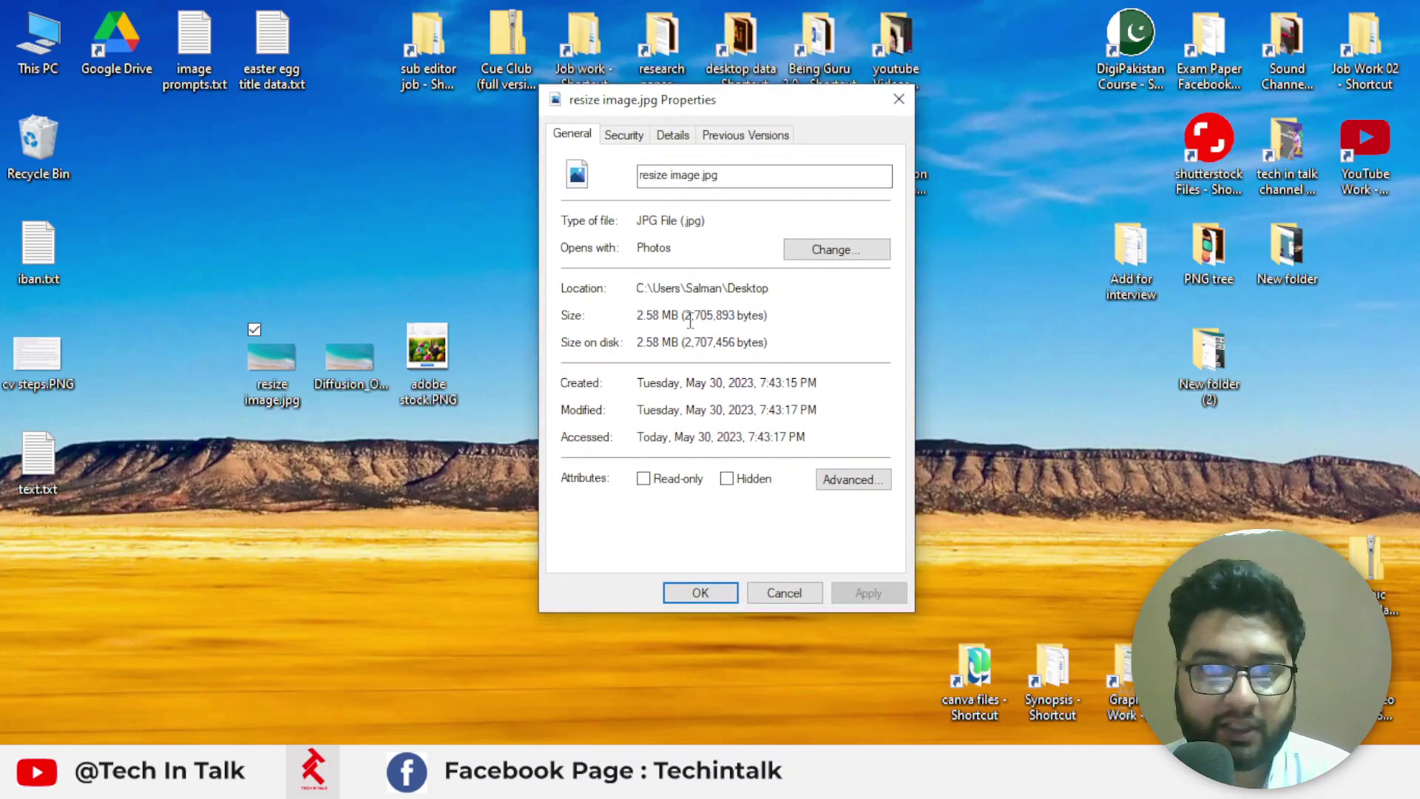
pyautogui.click(667, 140)
pyautogui.scroll(-2, 685, 385)
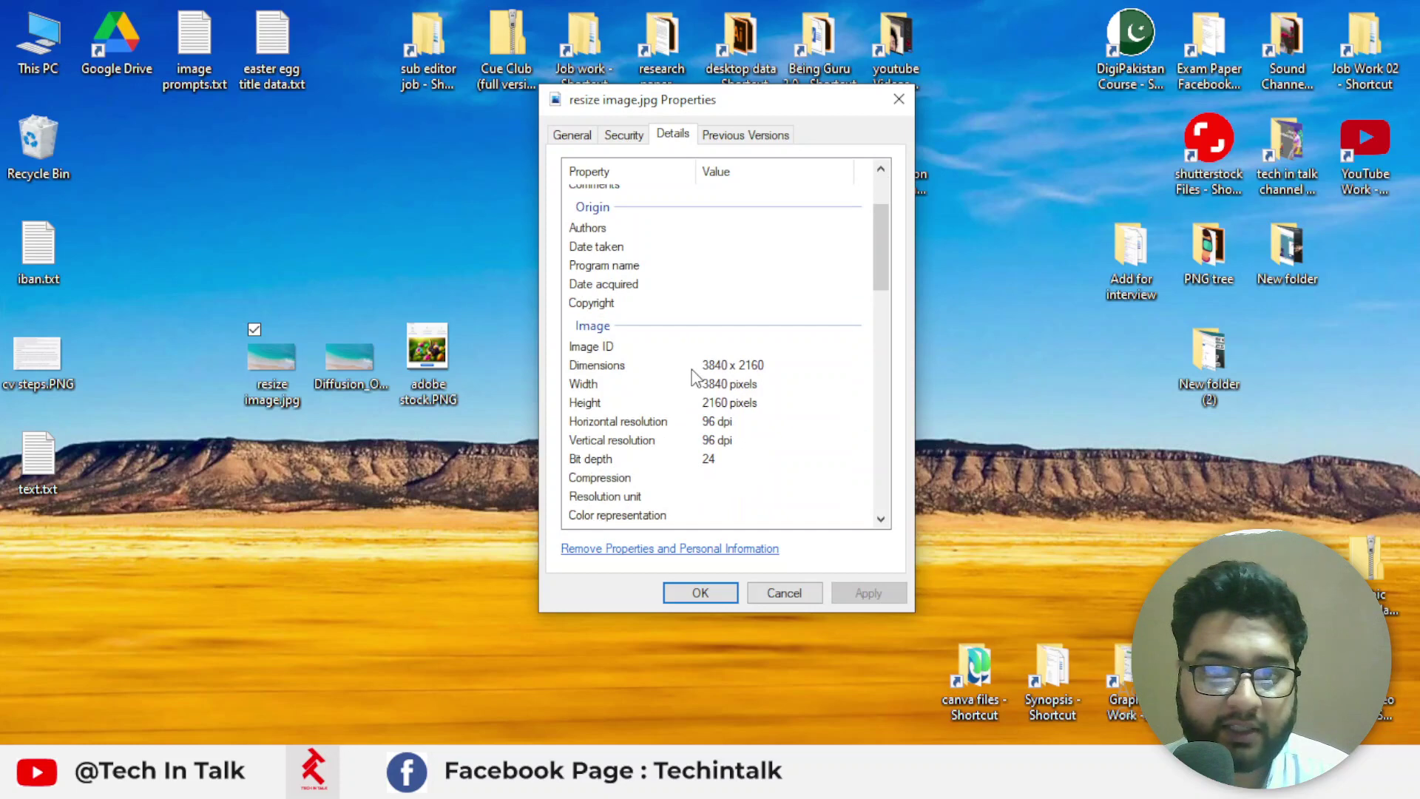
pyautogui.click(693, 368)
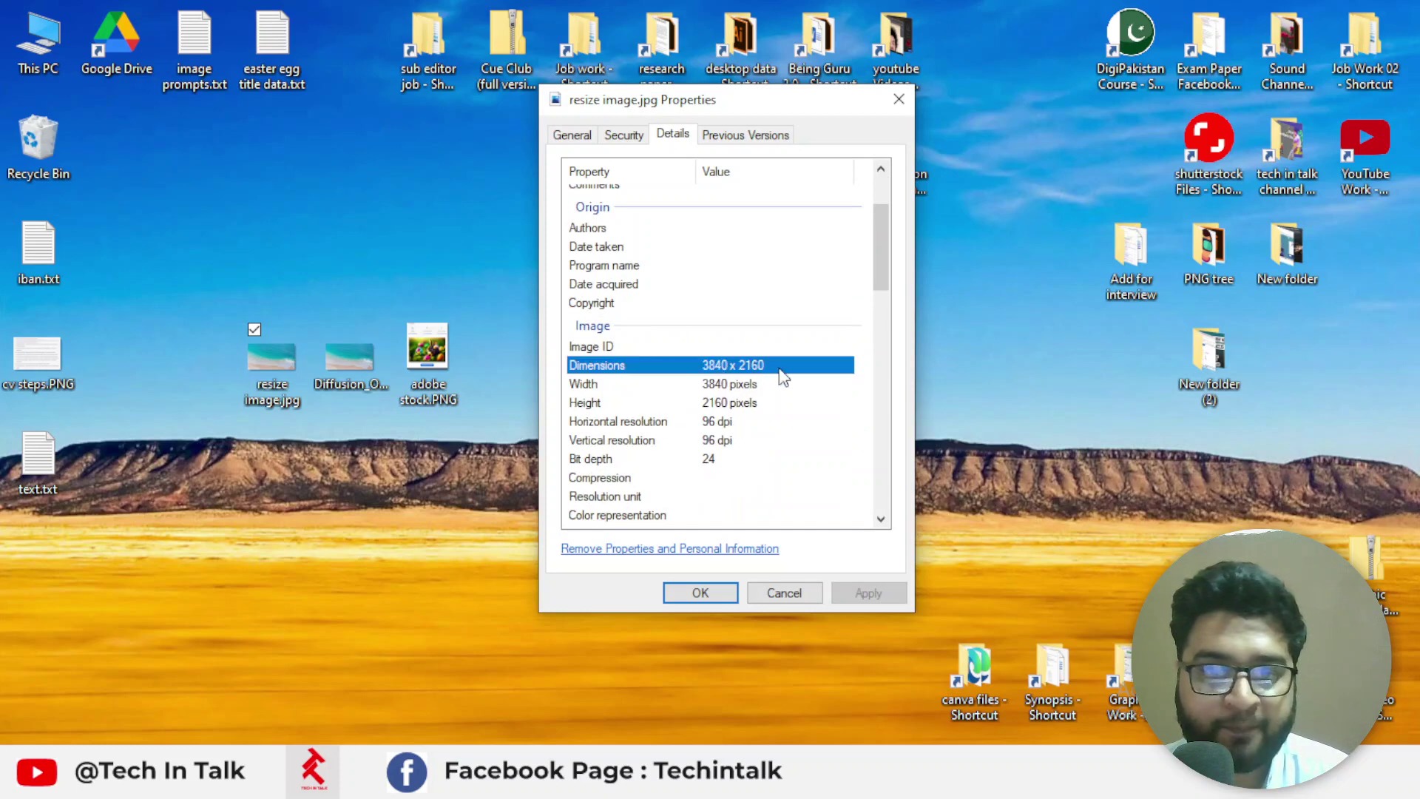
pyautogui.click(721, 593)
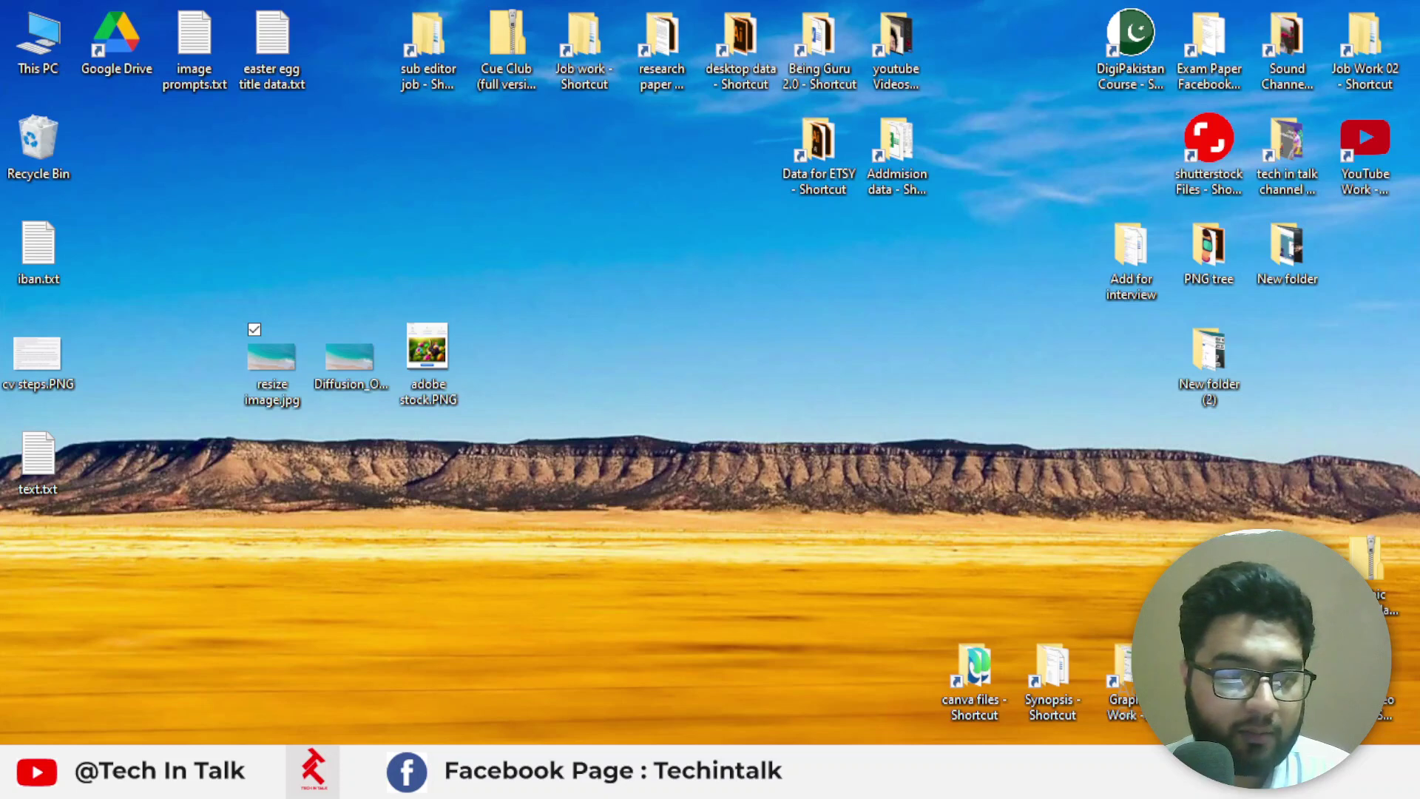
# - View My project.jpg from the Downloads folder in File Explorer and close the picture
pyautogui.press('super+e')
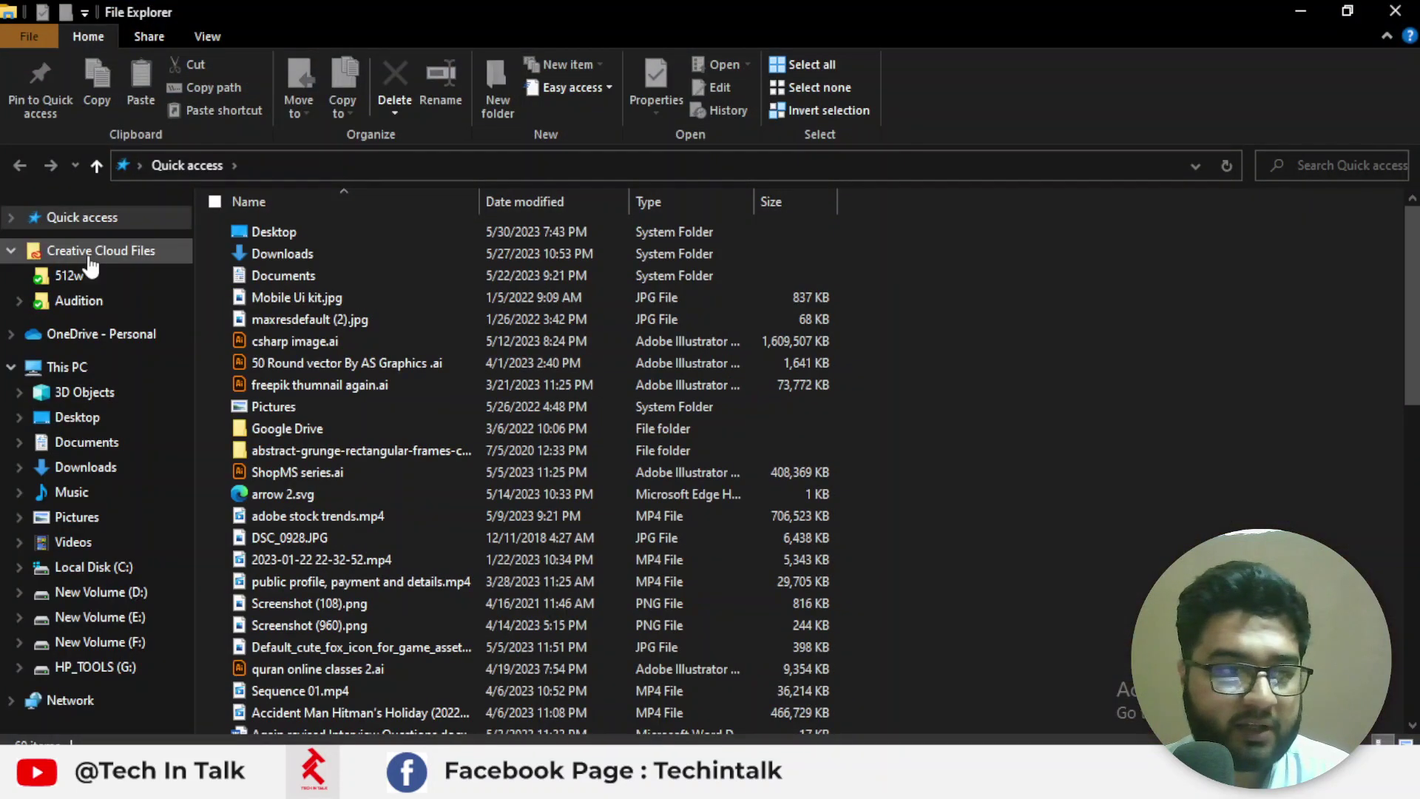
pyautogui.click(118, 466)
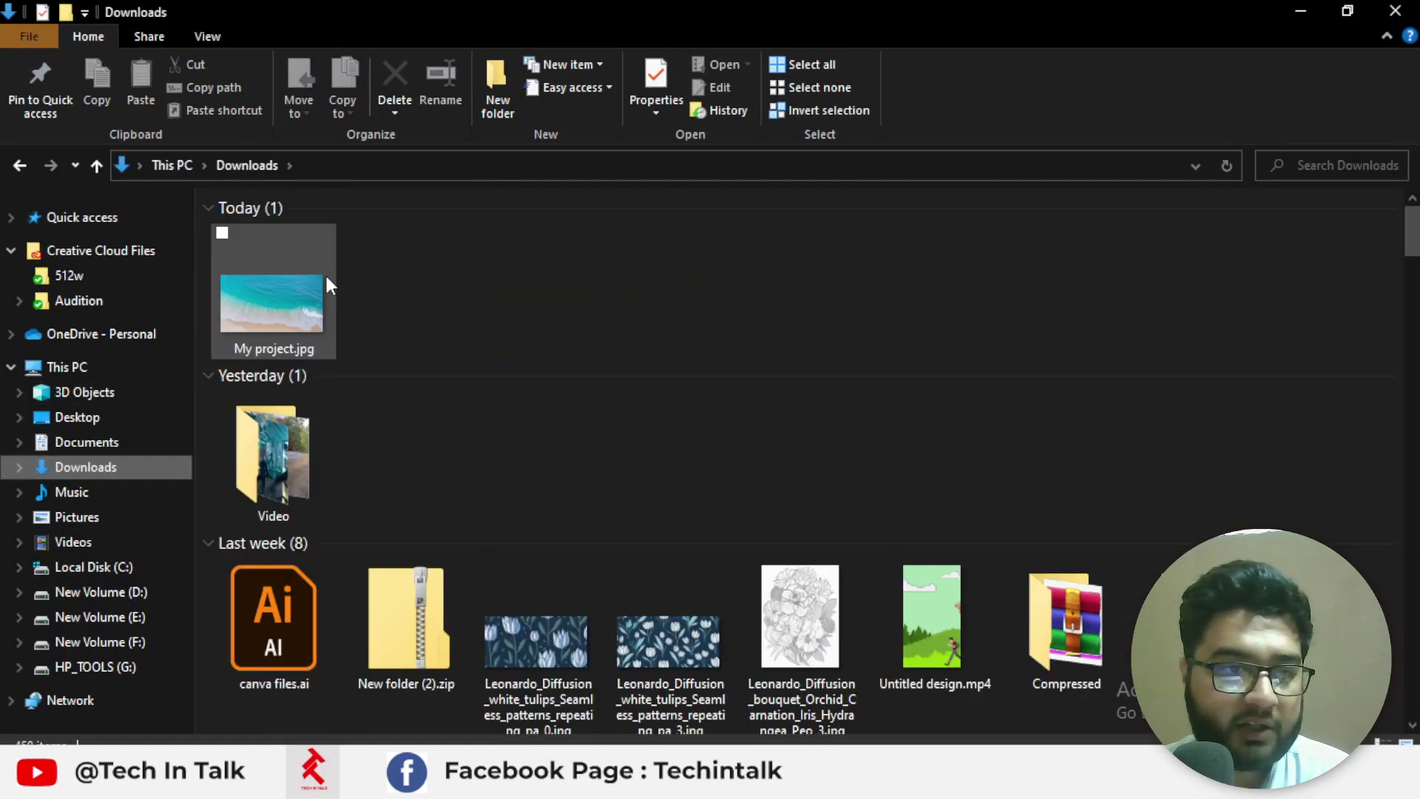
pyautogui.click(326, 273)
pyautogui.doubleClick(326, 277)
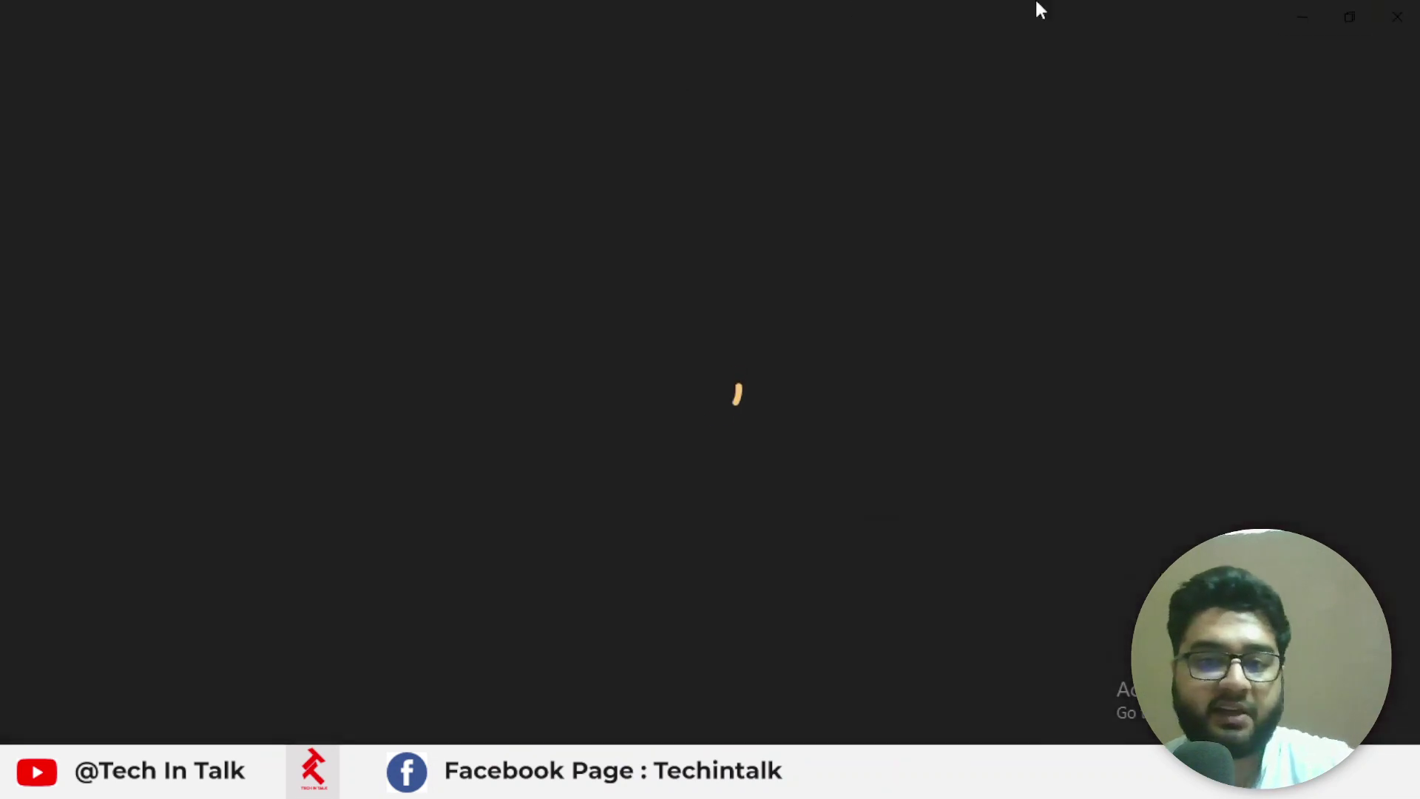
pyautogui.click(1397, 16)
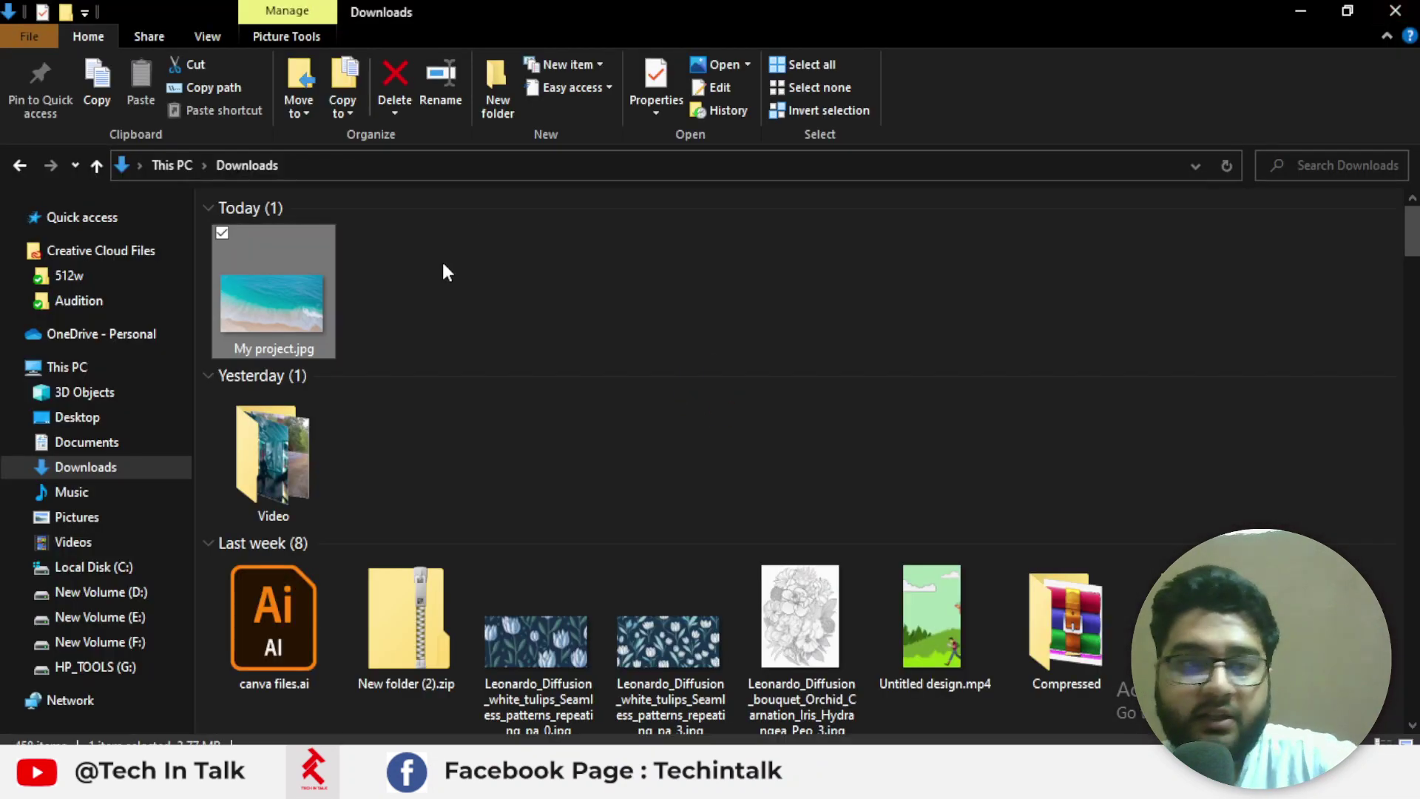
# - Check the pixel dimensions of My project.jpg in its file properties, close them and minimize File Explorer
pyautogui.rightClick(252, 311)
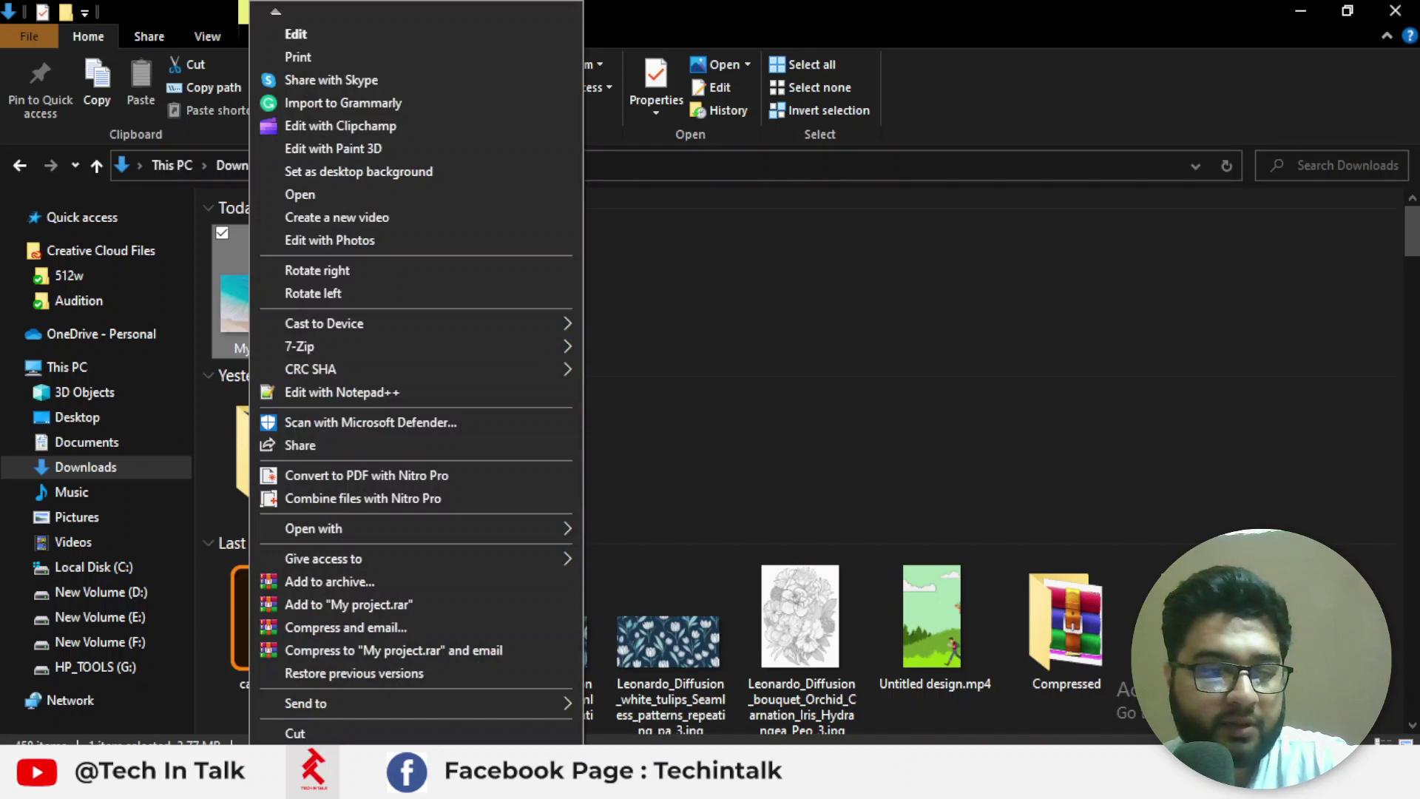
pyautogui.scroll(-5, 416, 375)
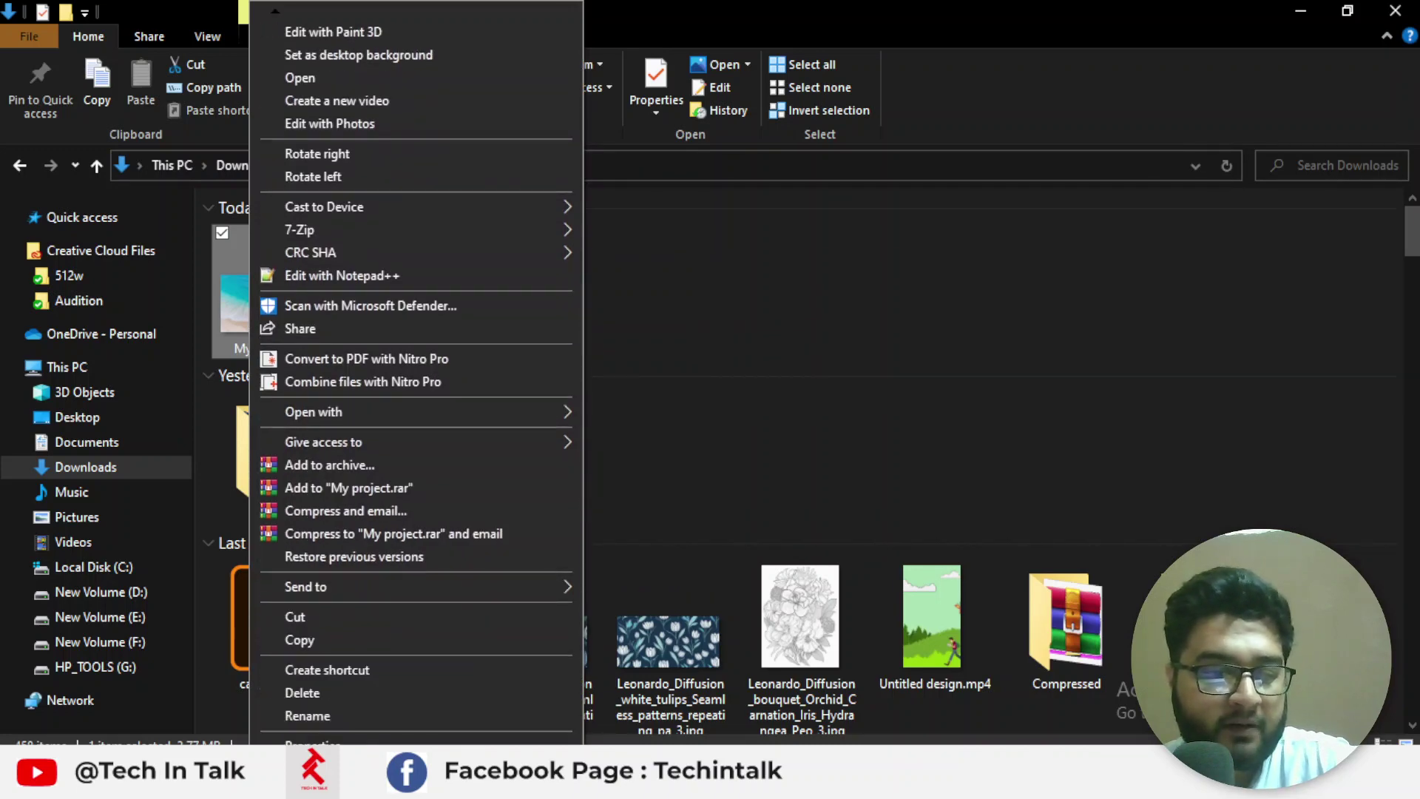
pyautogui.click(313, 742)
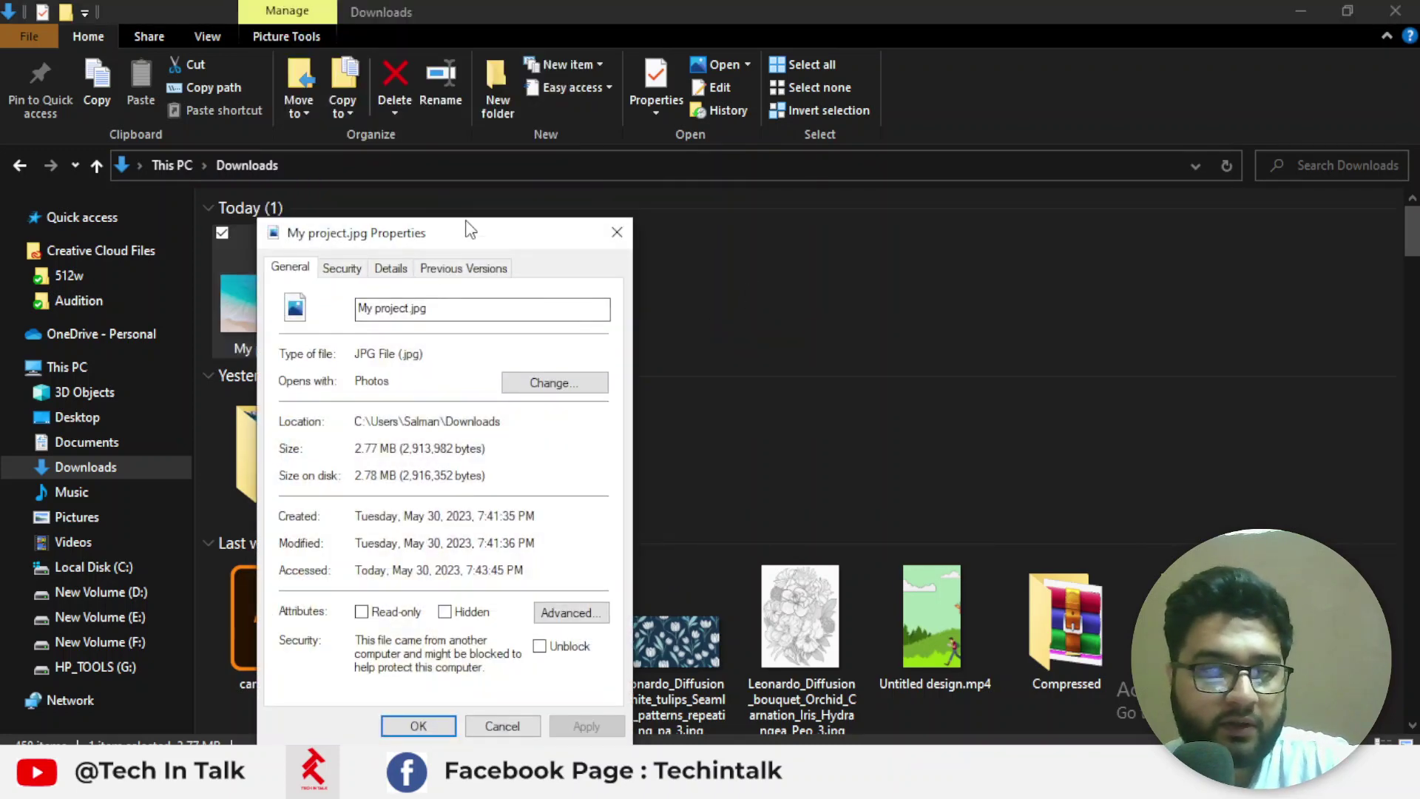
pyautogui.moveTo(471, 230); pyautogui.dragTo(944, 73)
pyautogui.click(872, 115)
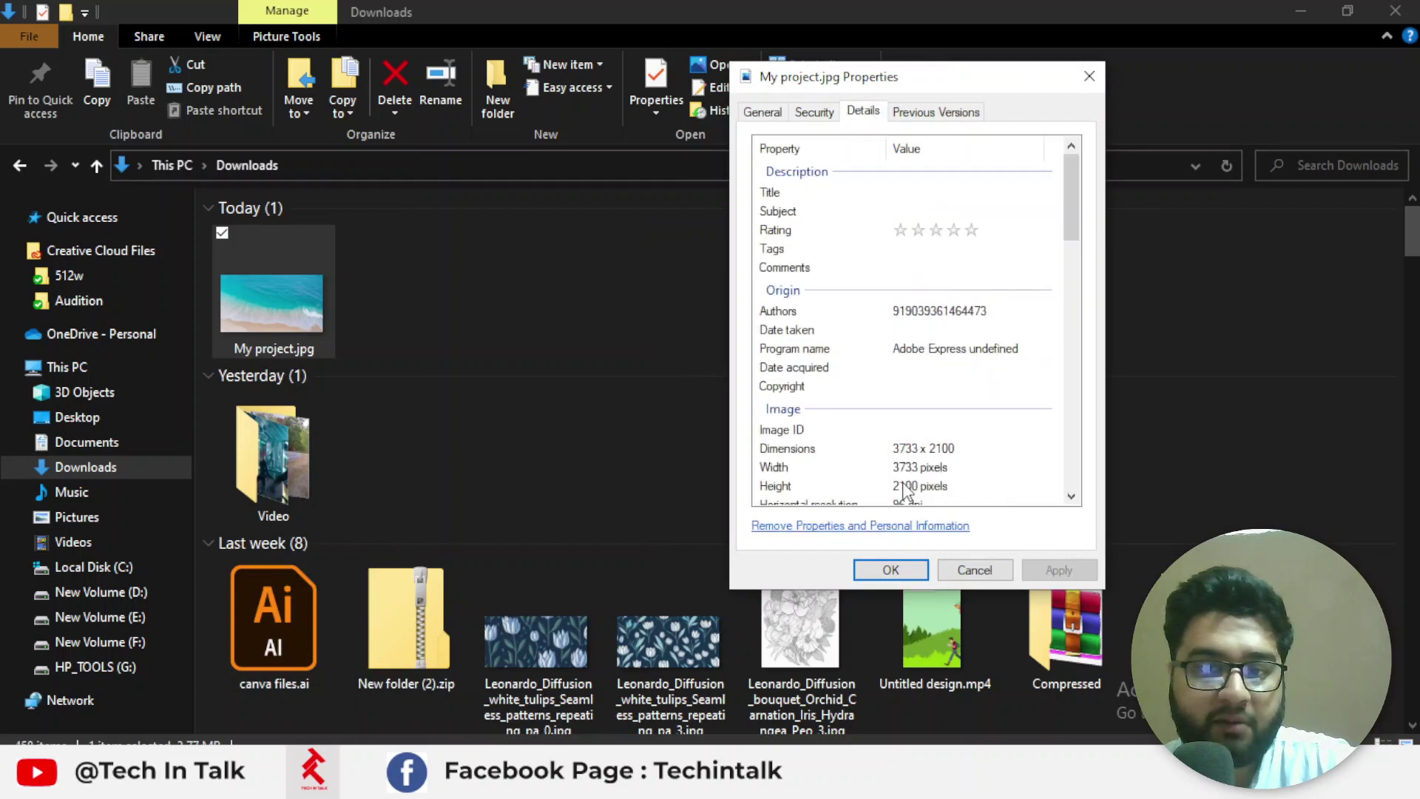
pyautogui.click(879, 448)
pyautogui.click(1089, 76)
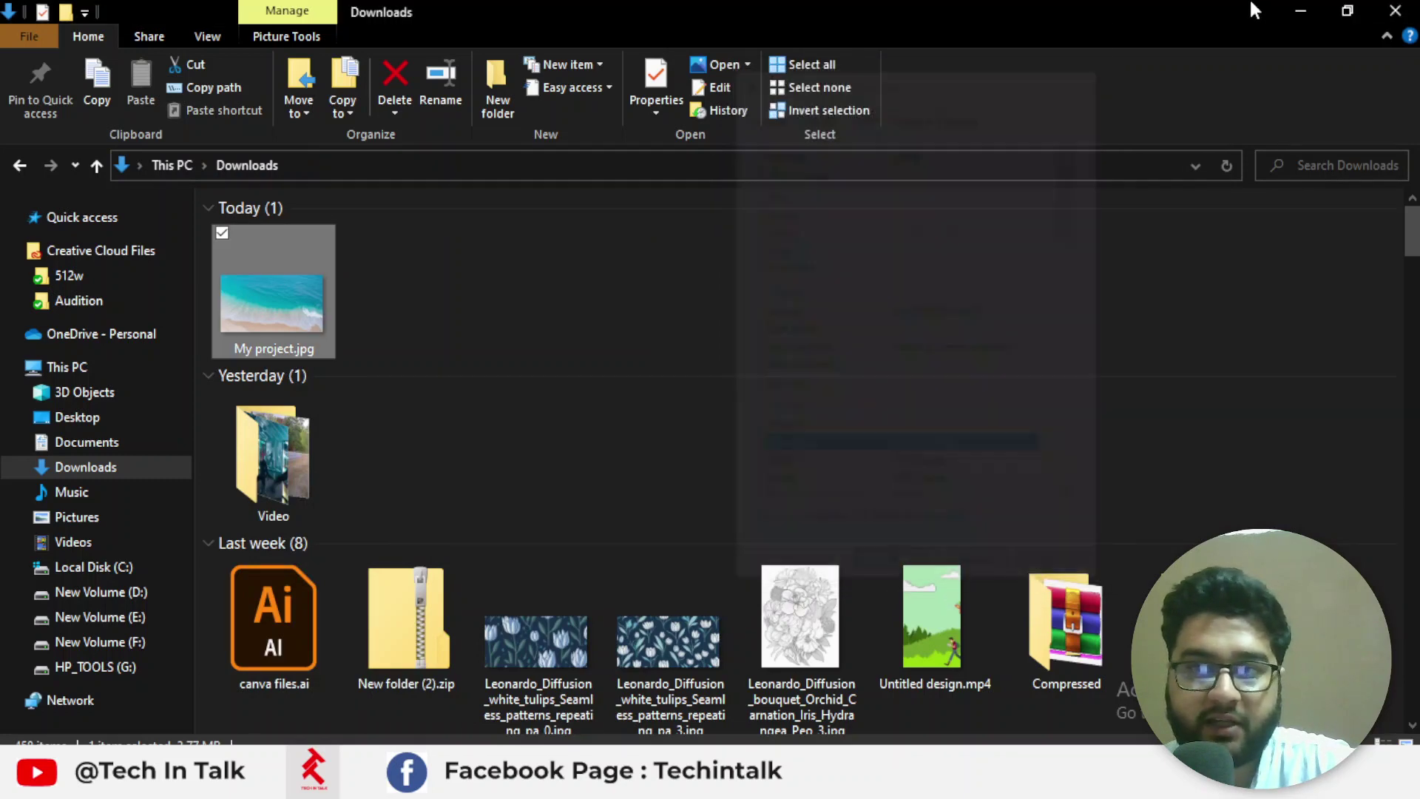
pyautogui.click(1299, 10)
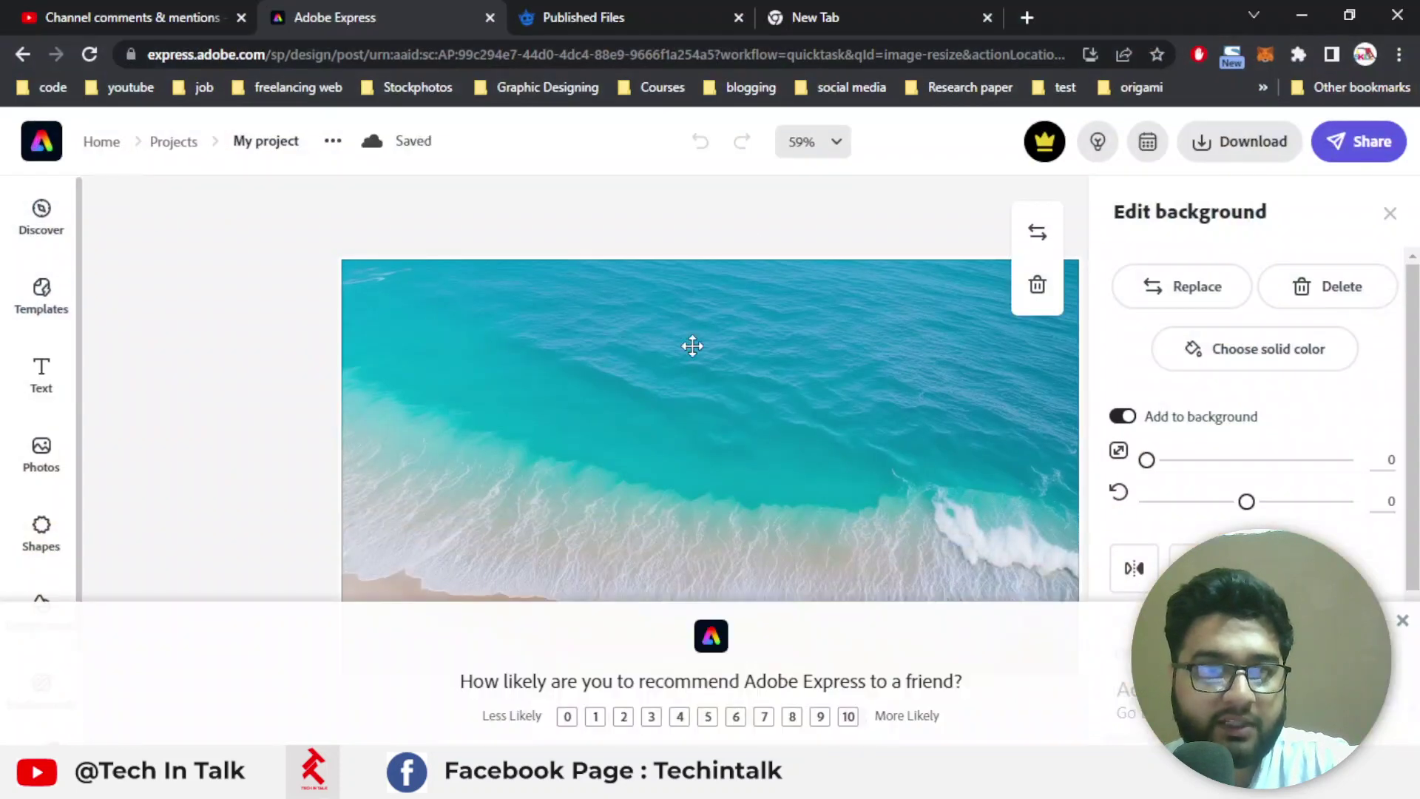
# - Open the Adobe Stock contributor portfolio from the Stockphotos bookmarks on a separate page and minimize the browser
pyautogui.click(834, 11)
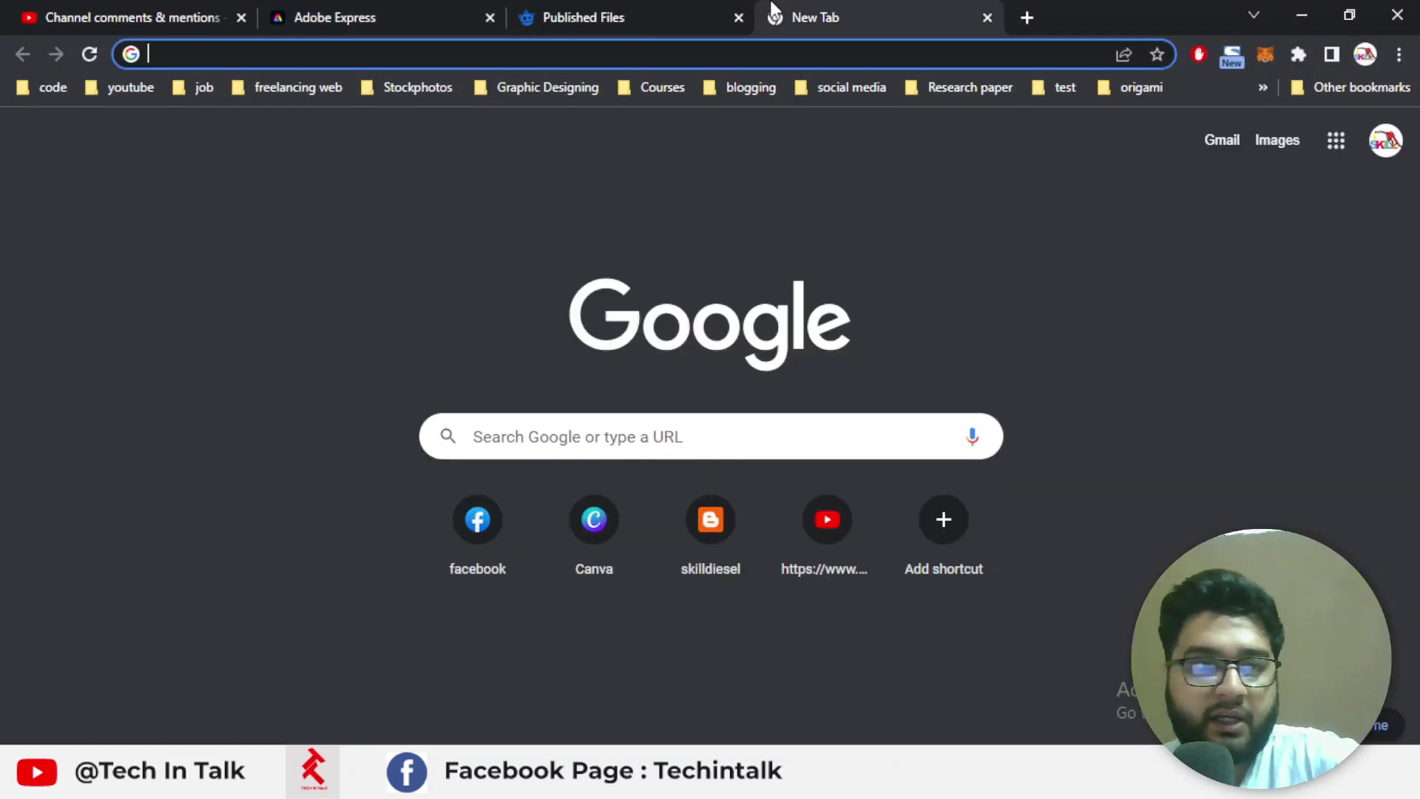
pyautogui.click(373, 89)
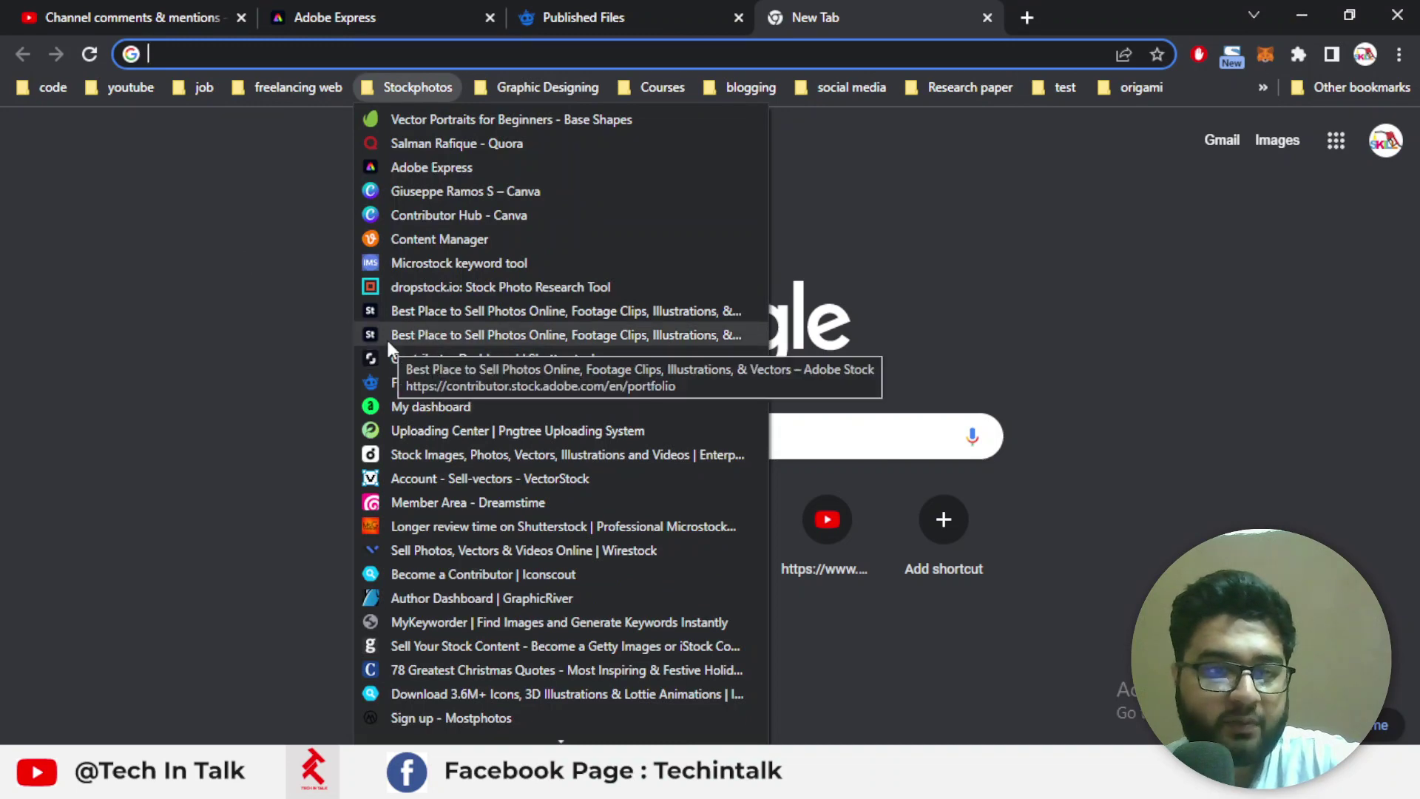
pyautogui.rightClick(386, 338)
pyautogui.click(442, 353)
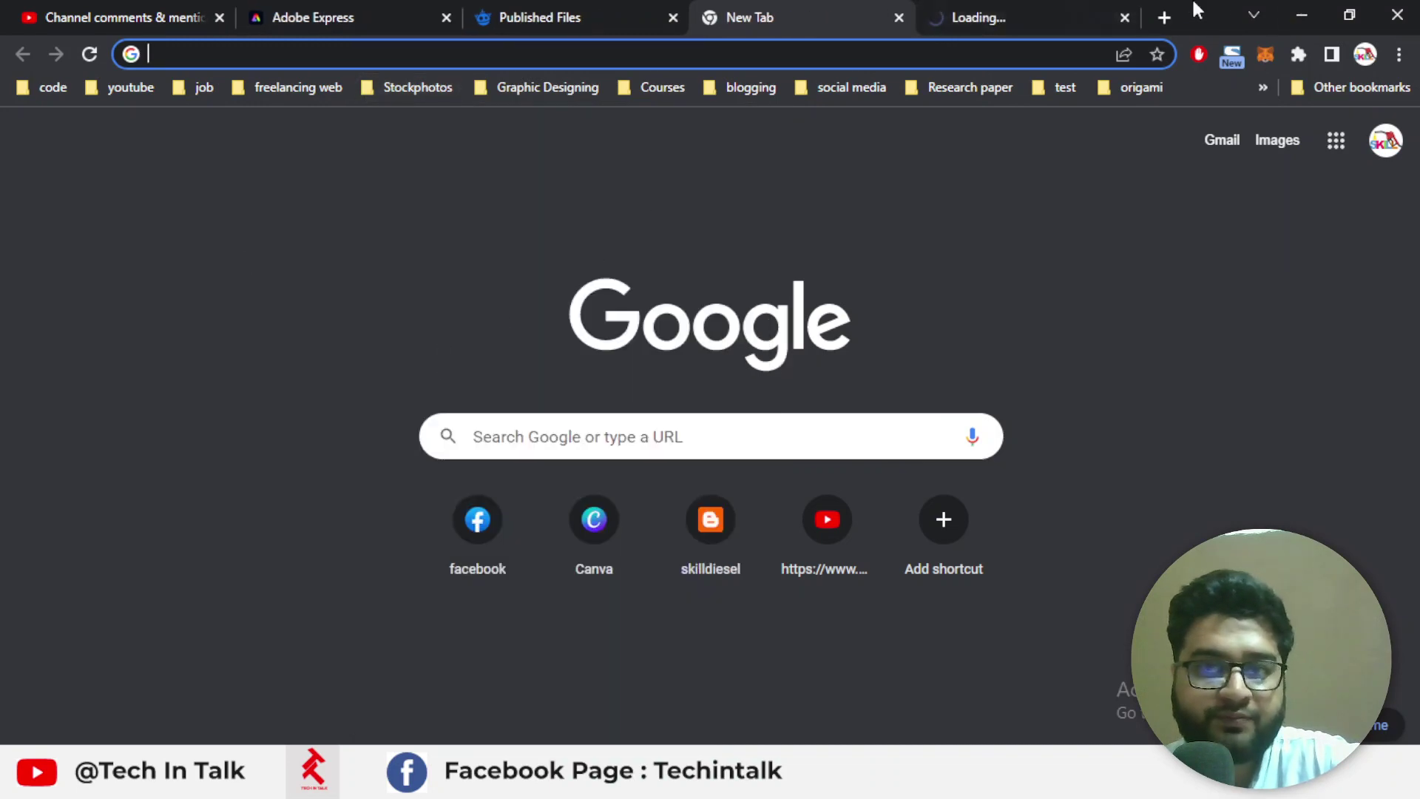
pyautogui.click(1302, 15)
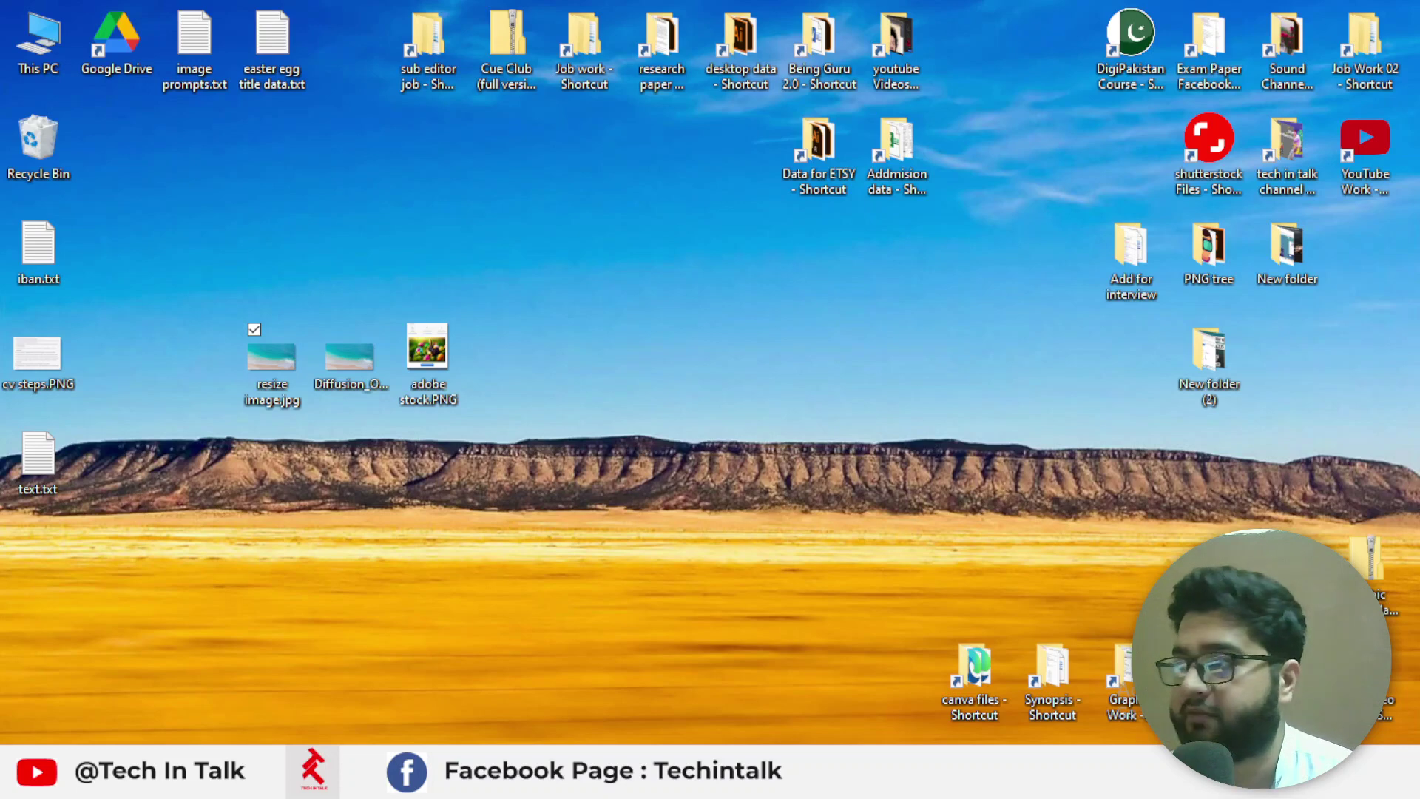
# - Switch to the Freepik Contributor page in the browser and select resize_image.jpg for metadata editing
pyautogui.moveTo(1391, 279)
pyautogui.mouseDown()
pyautogui.moveTo(910, 279)
pyautogui.moveTo(567, 14)
pyautogui.mouseUp()
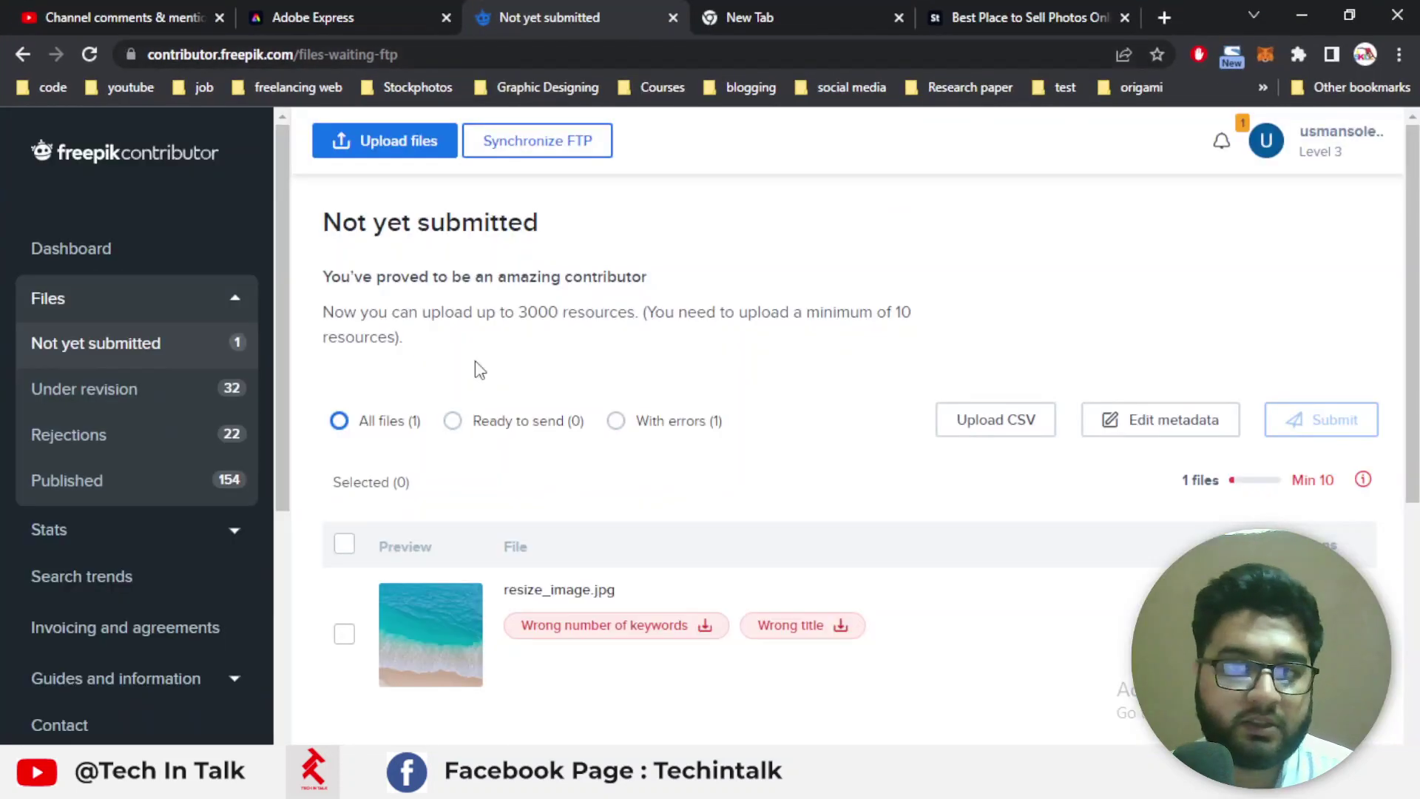
pyautogui.scroll(-3, 564, 365)
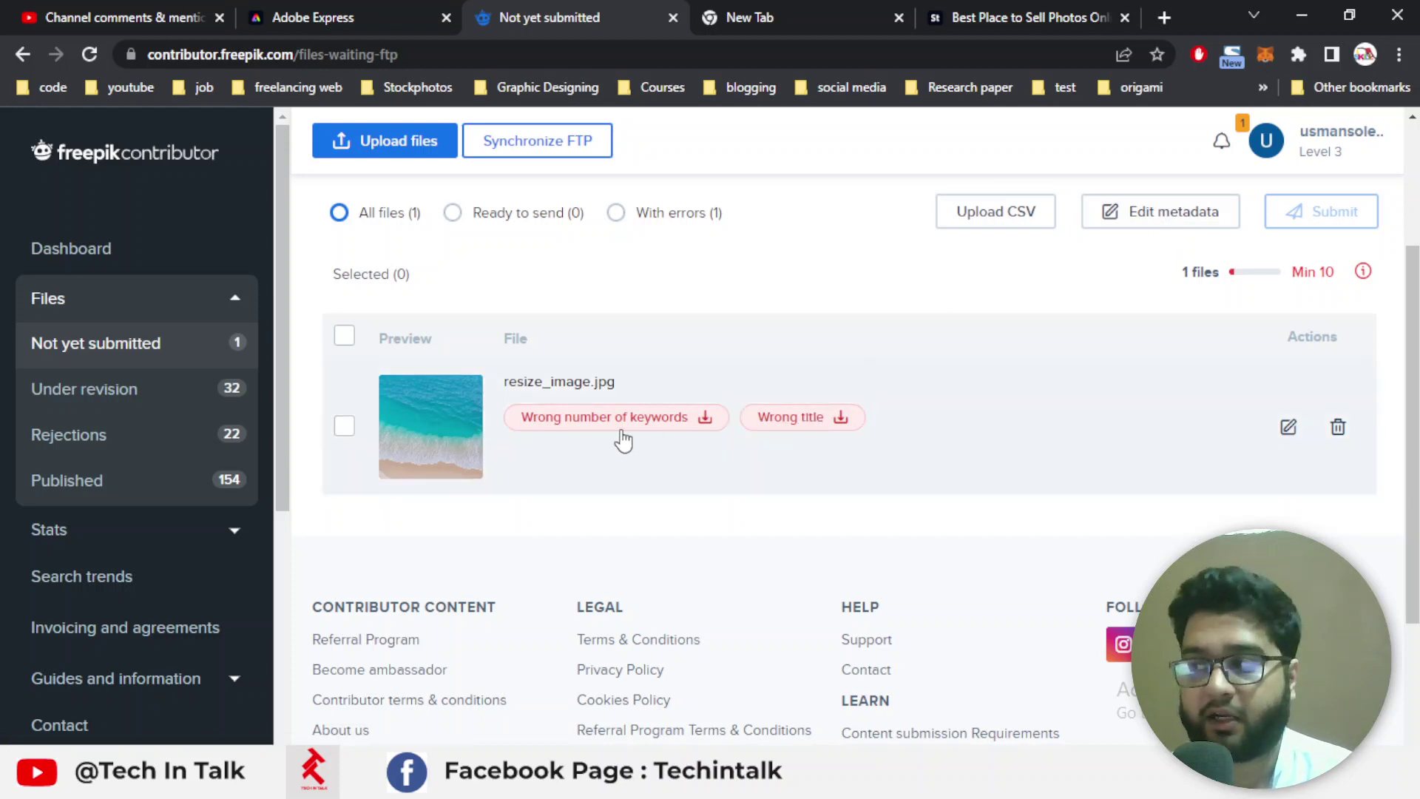
pyautogui.click(1152, 233)
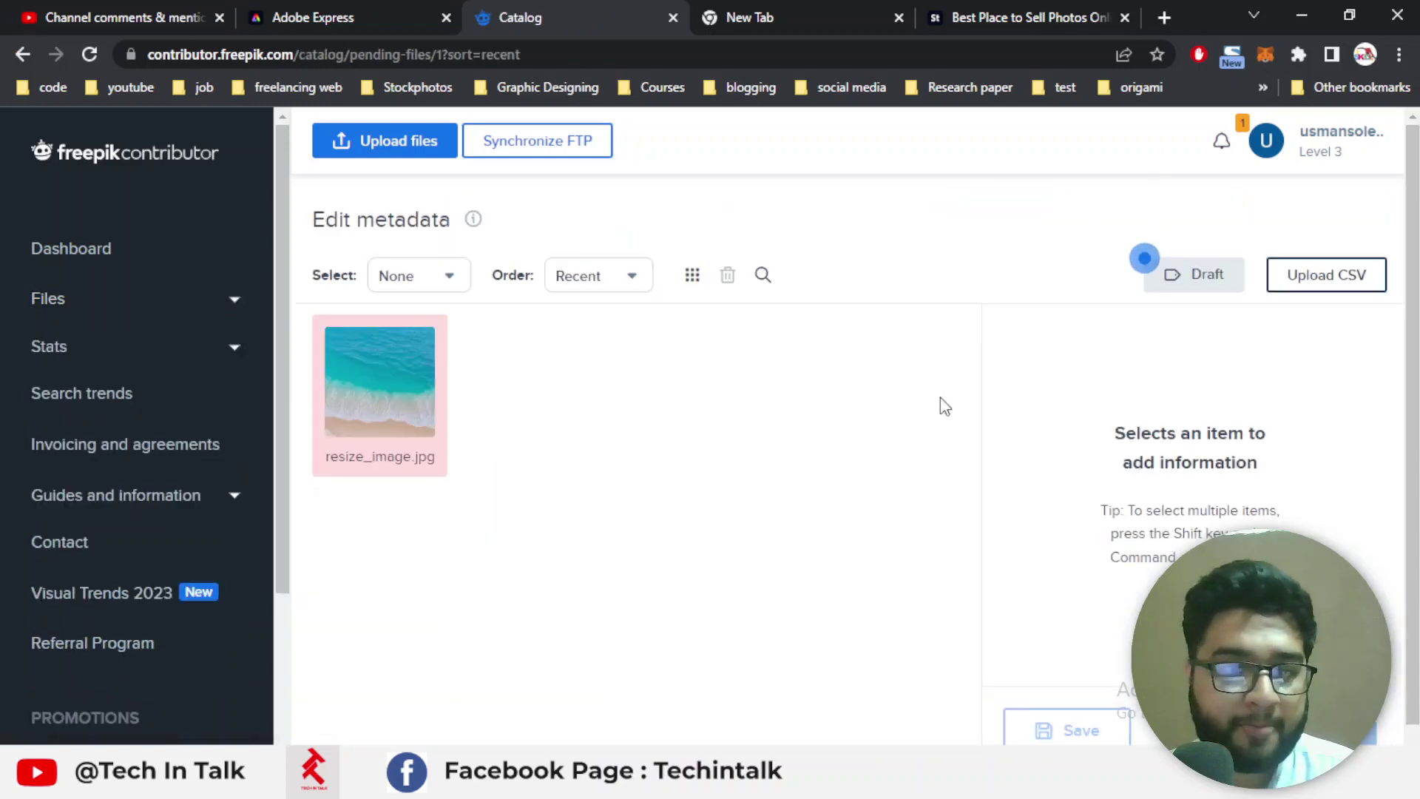
pyautogui.click(438, 422)
# - Look over the title and keyword fields of resize_image.jpg and mark the image as created with artificial intelligence
pyautogui.scroll(-3, 1098, 414)
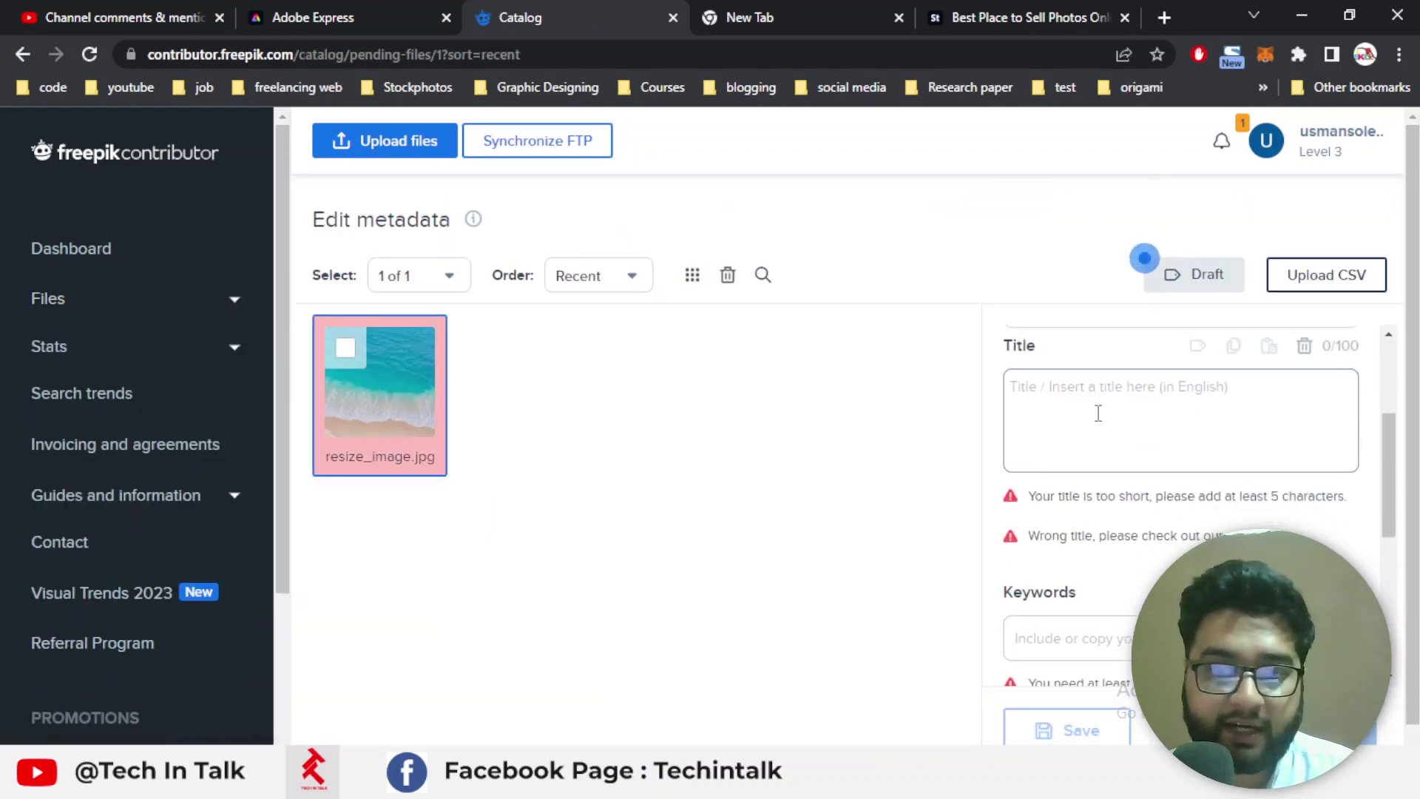
pyautogui.scroll(-3, 1056, 457)
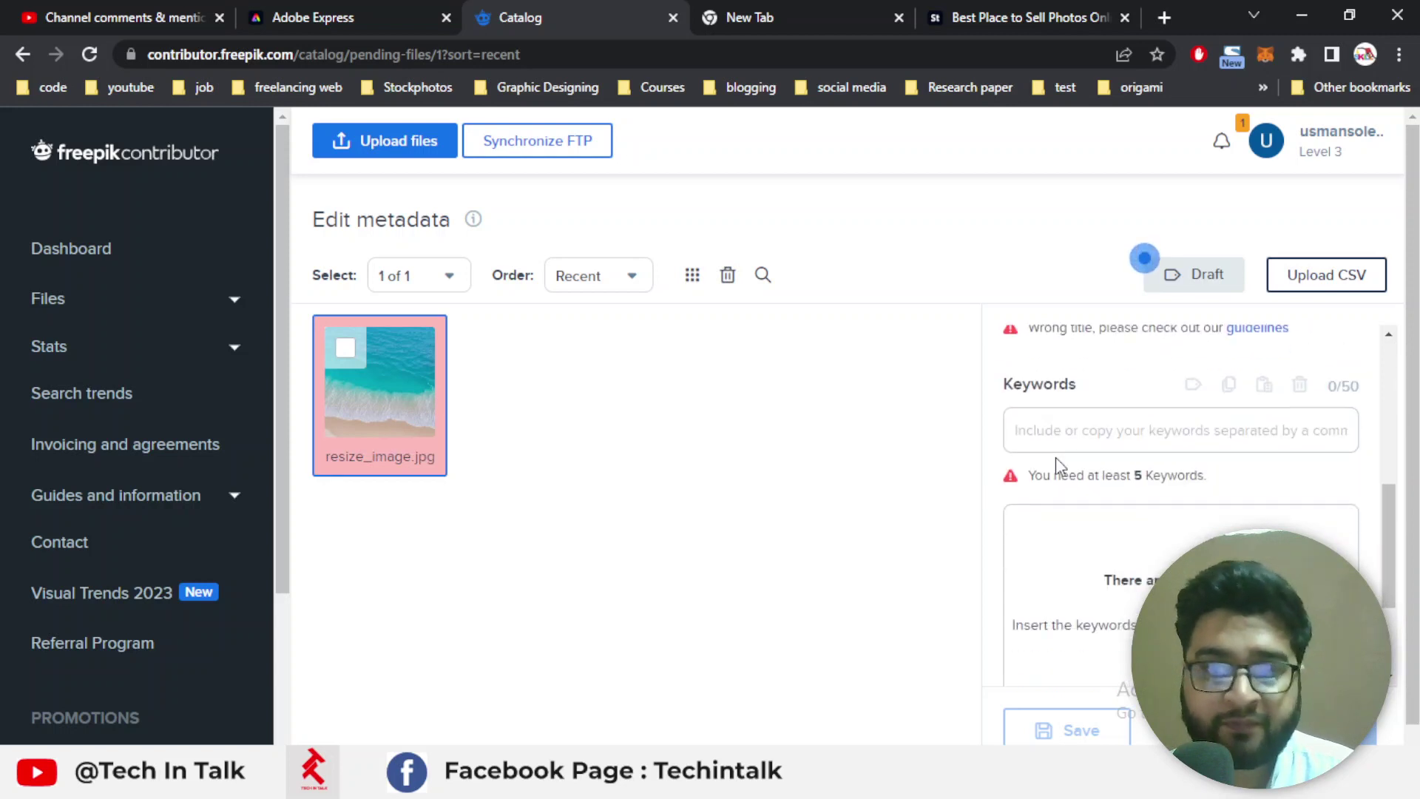
pyautogui.scroll(5, 1055, 457)
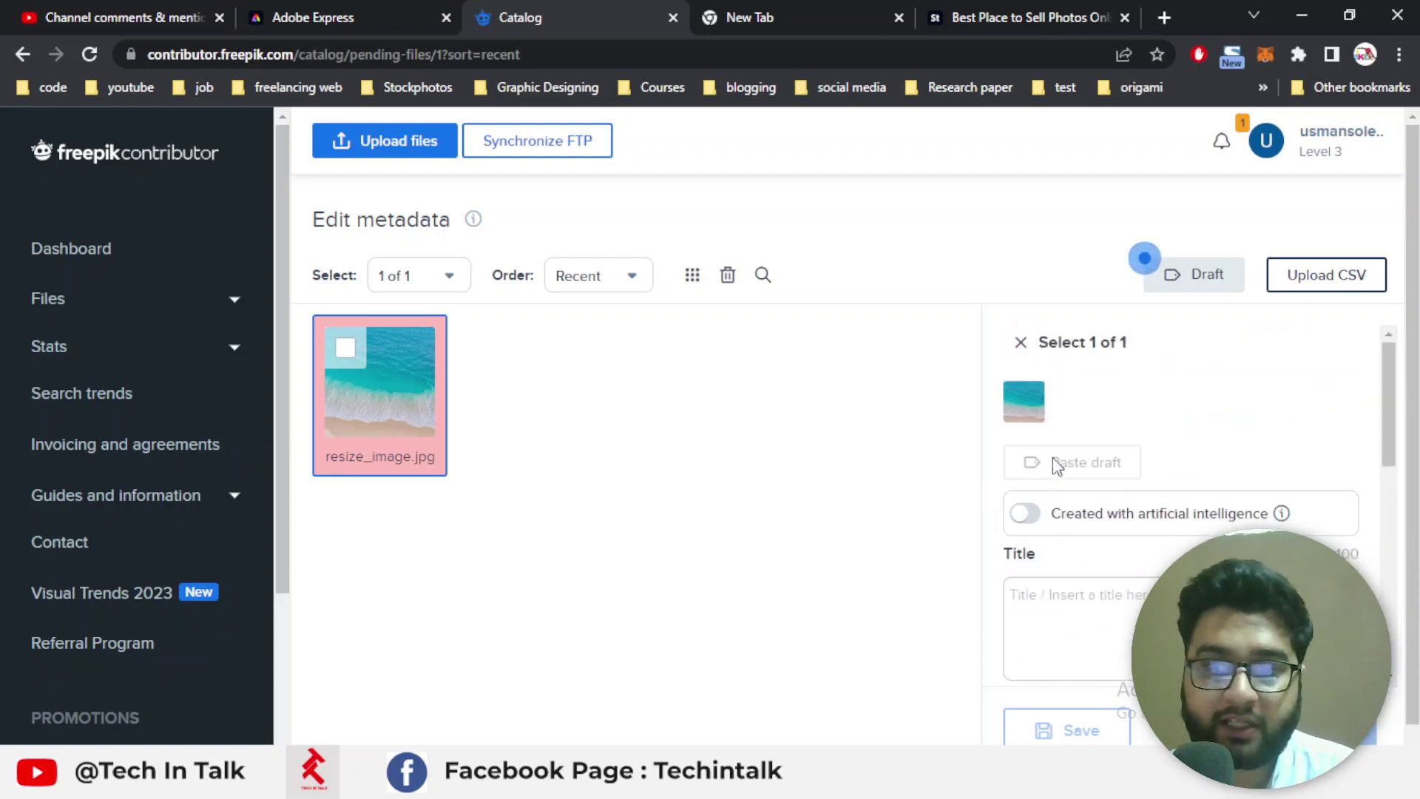
pyautogui.click(1028, 514)
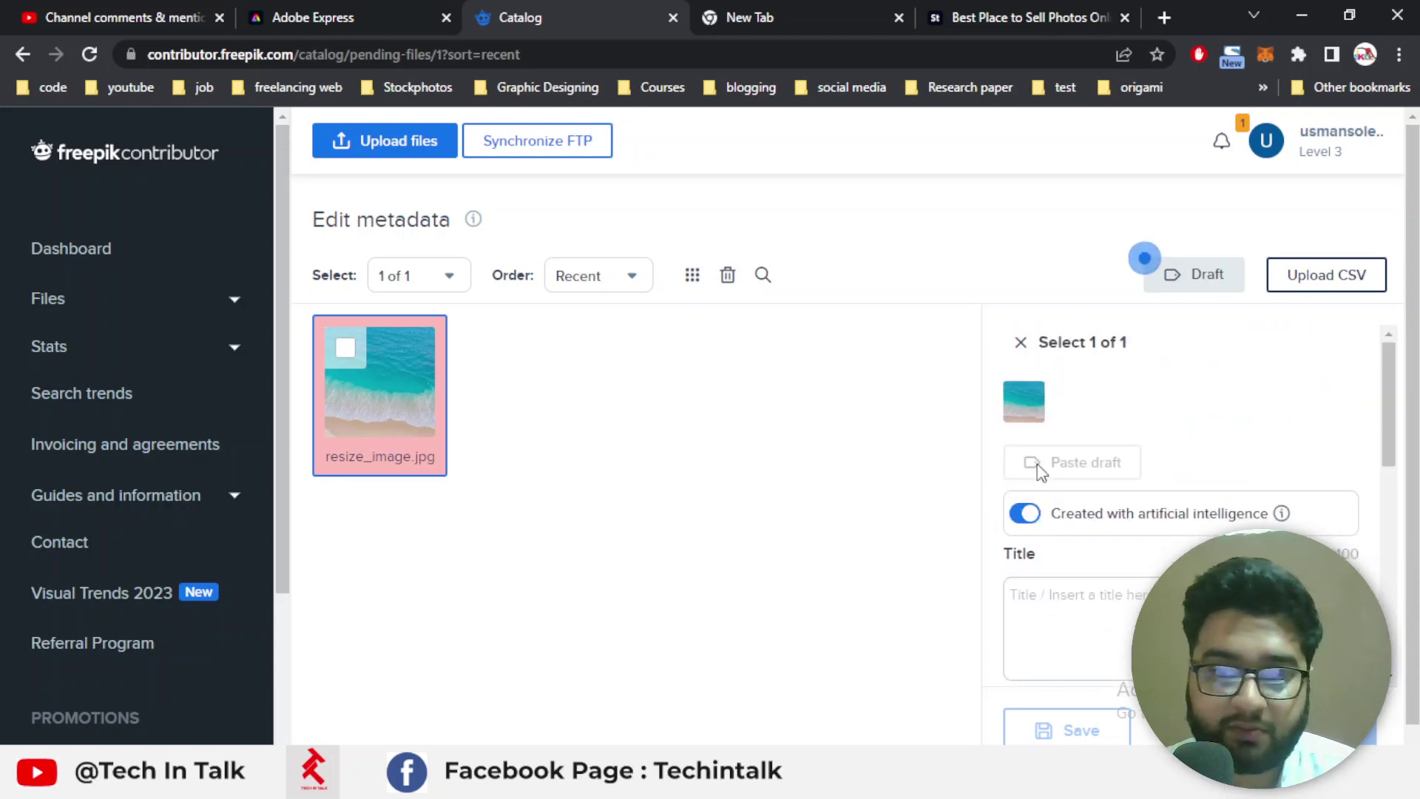
pyautogui.click(433, 345)
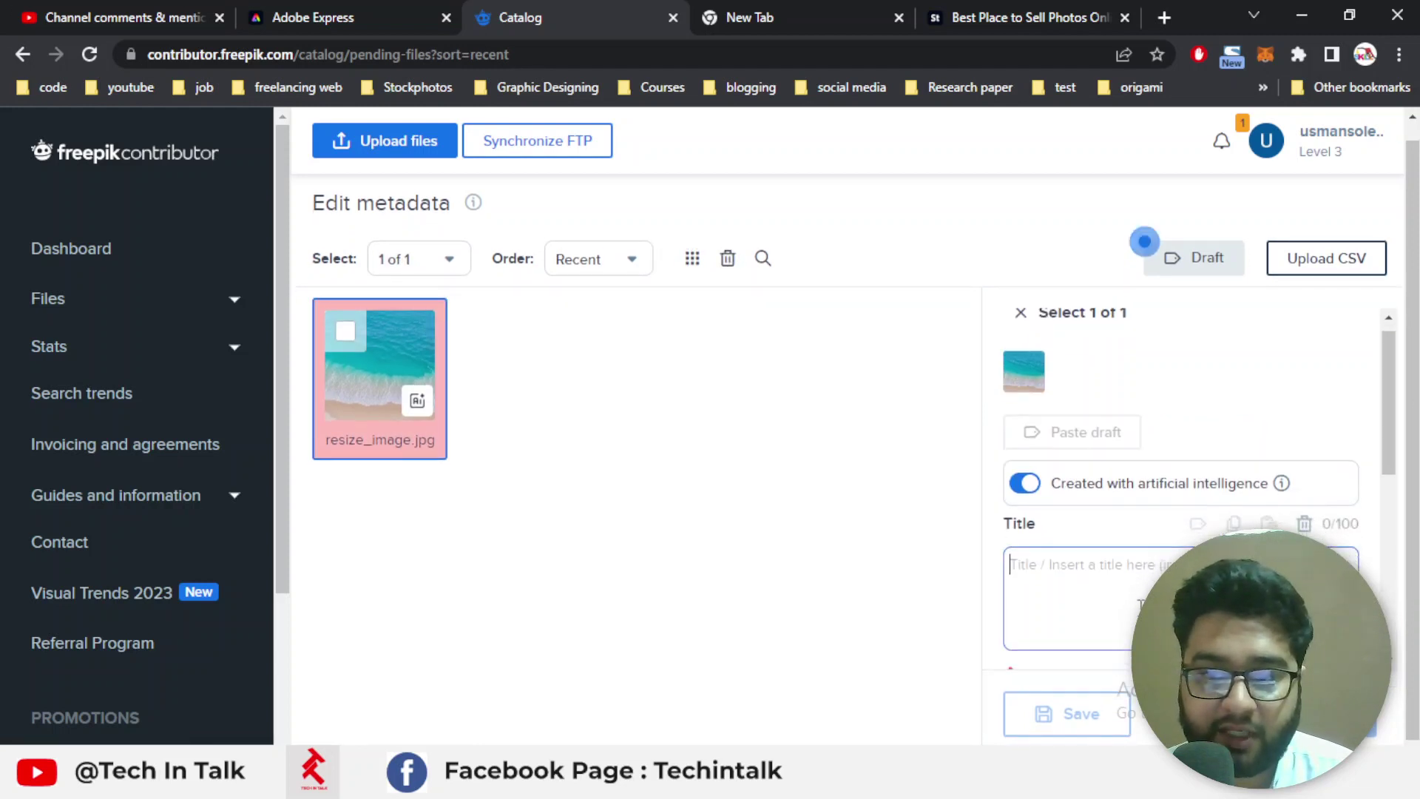
# - Enter "beach water view" as the title of resize_image.jpg
pyautogui.scroll(-5, 1140, 603)
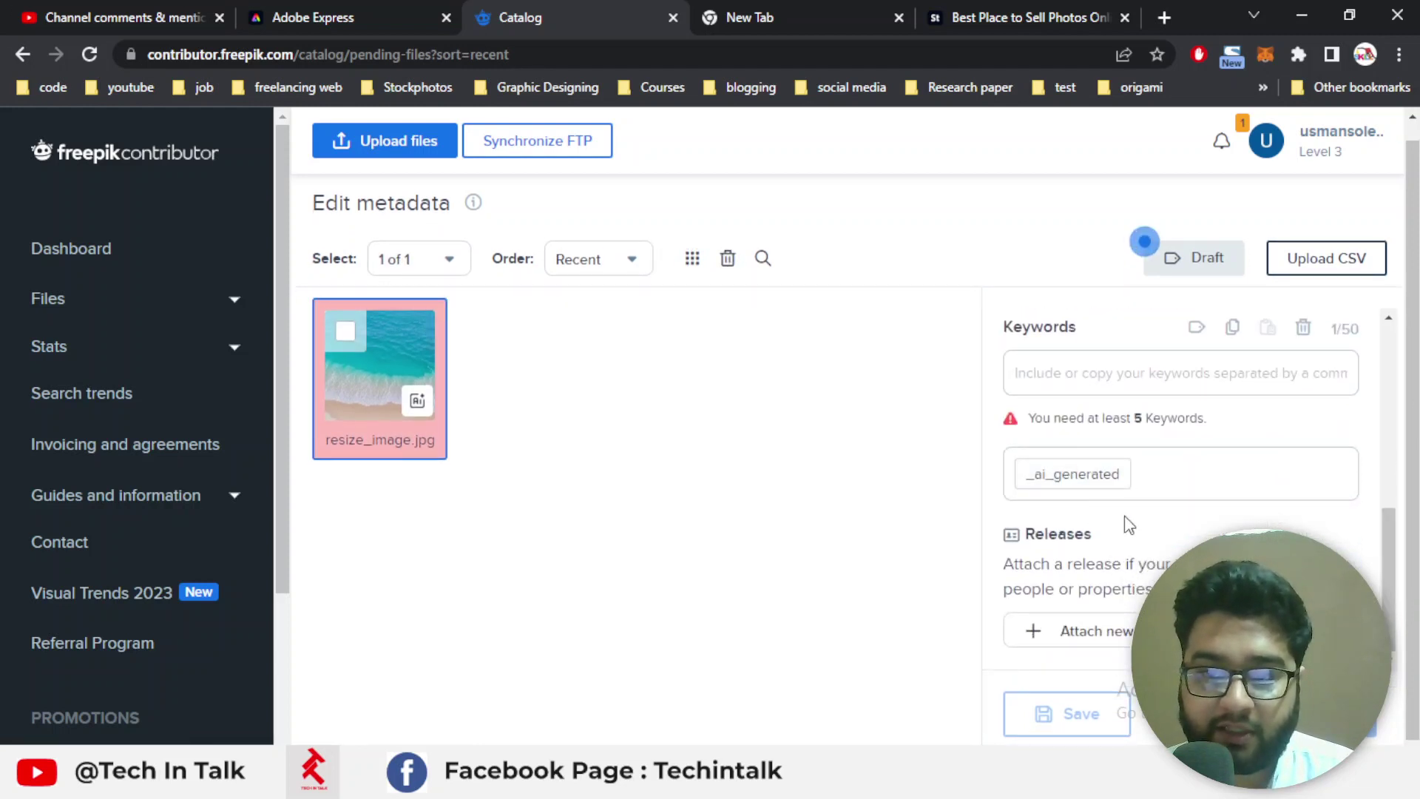
pyautogui.click(1167, 370)
pyautogui.scroll(3, 1173, 392)
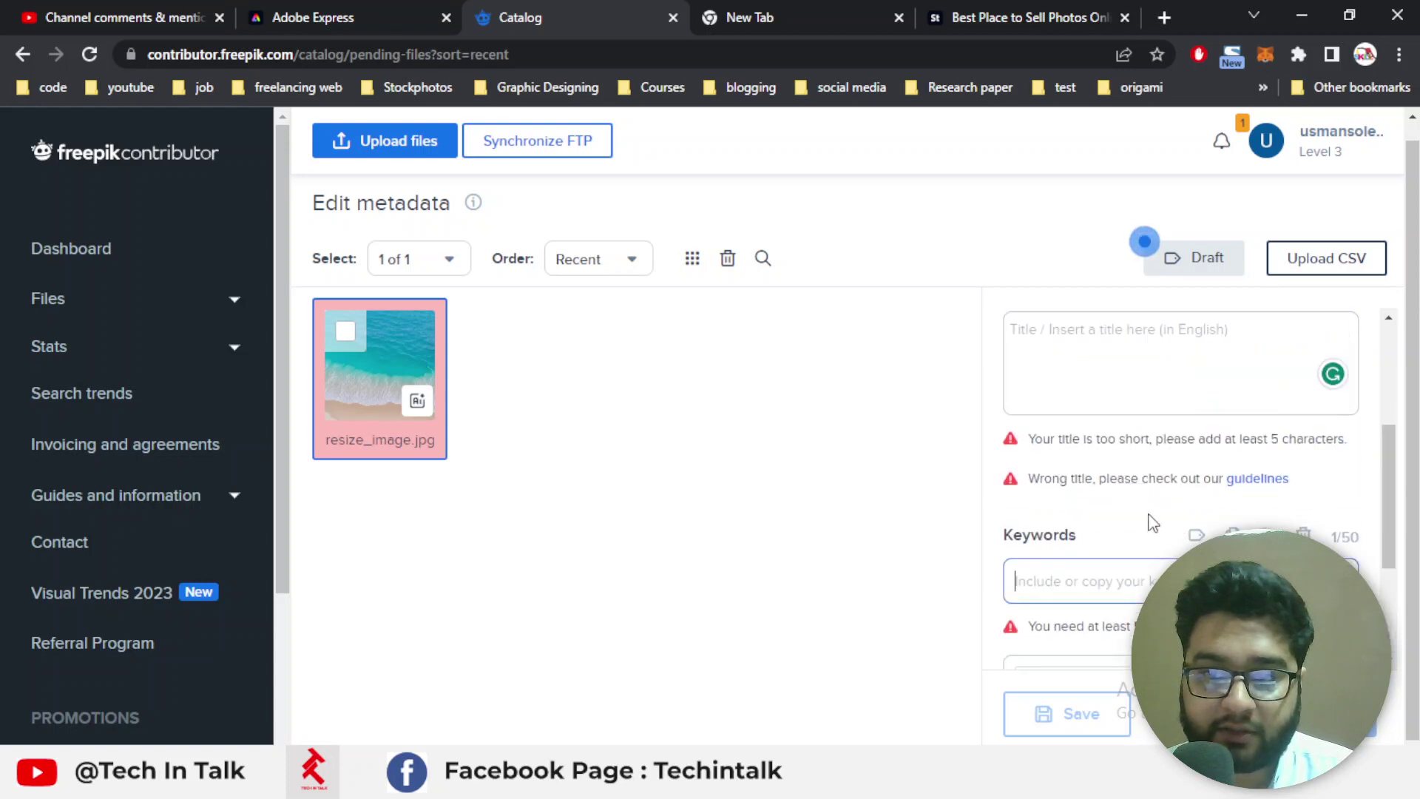
pyautogui.click(1170, 377)
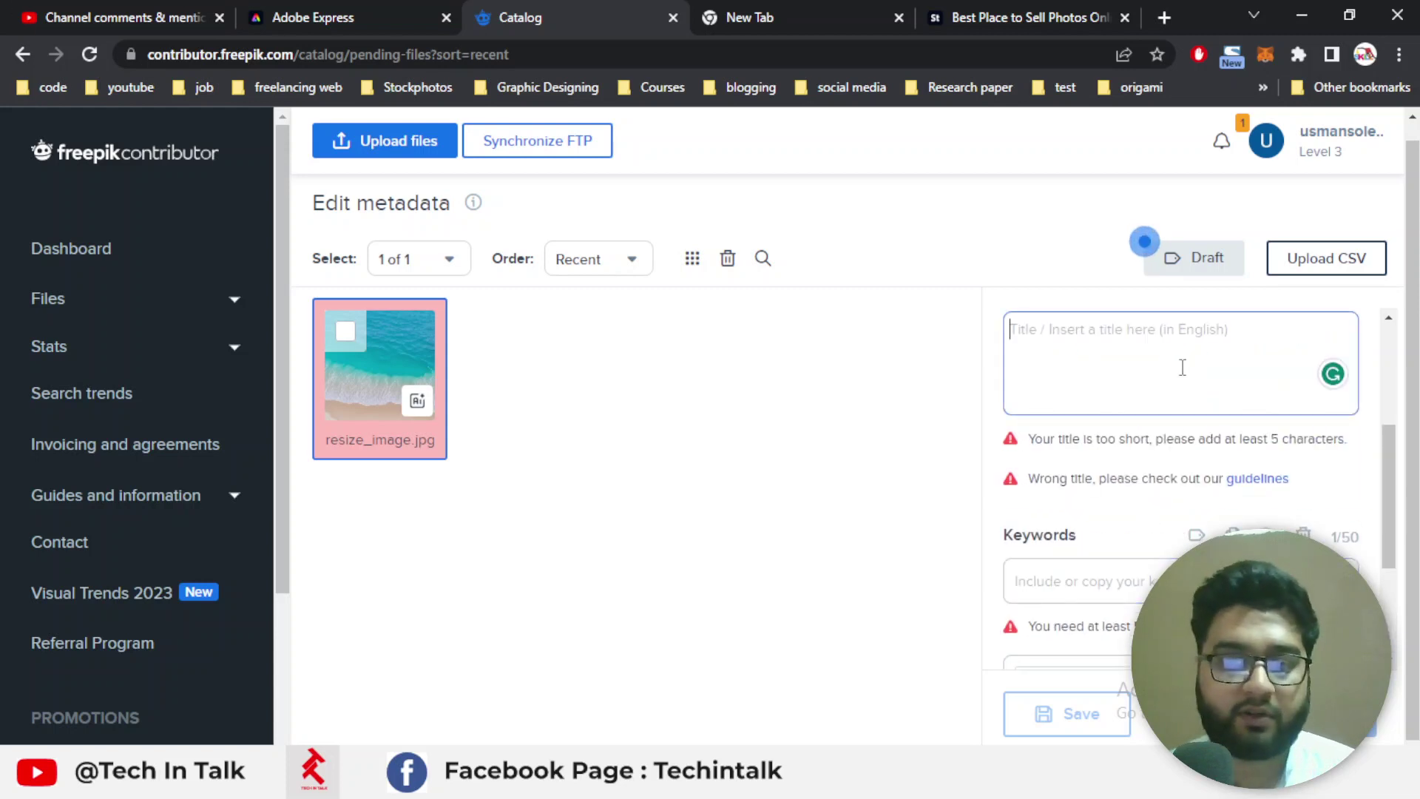
pyautogui.write('beac')
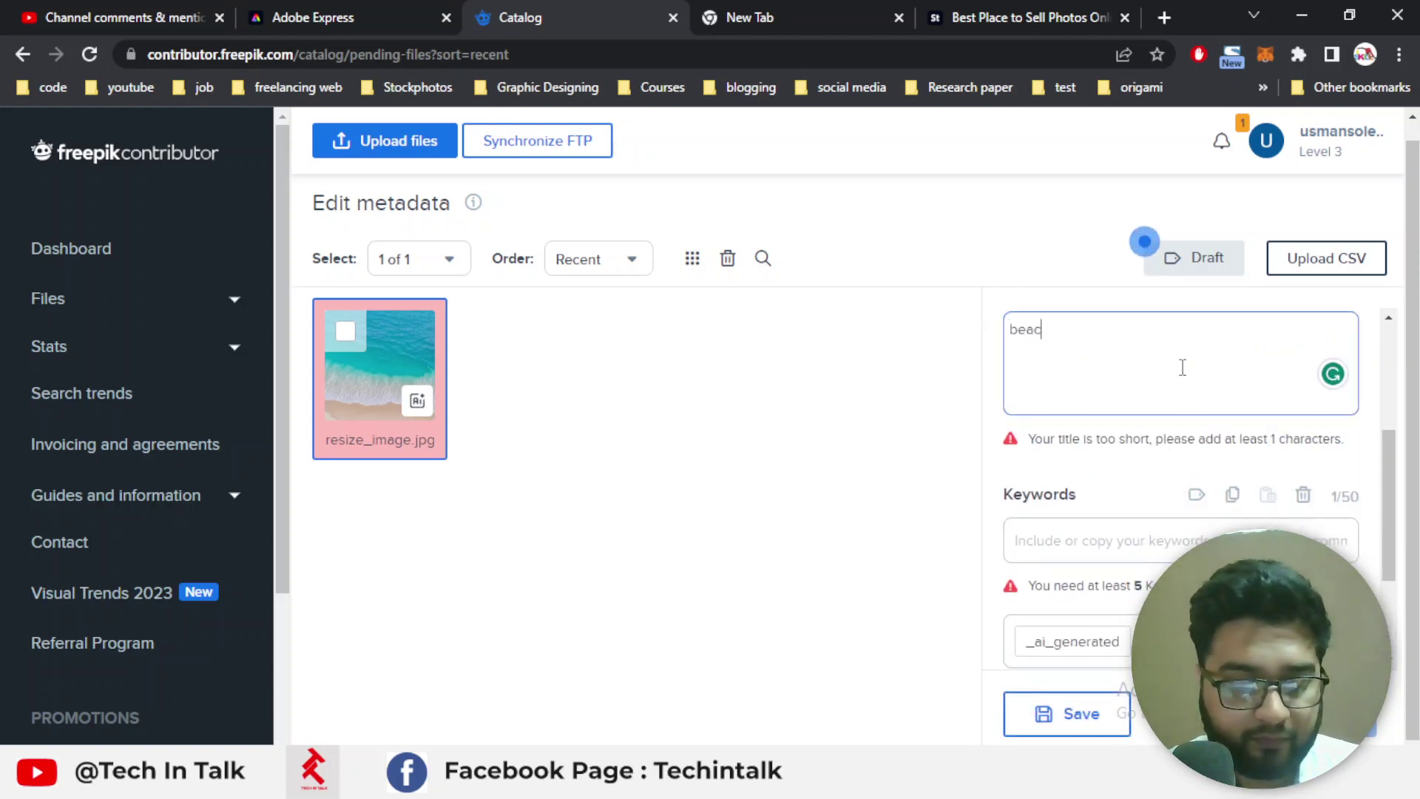
pyautogui.write('h wat')
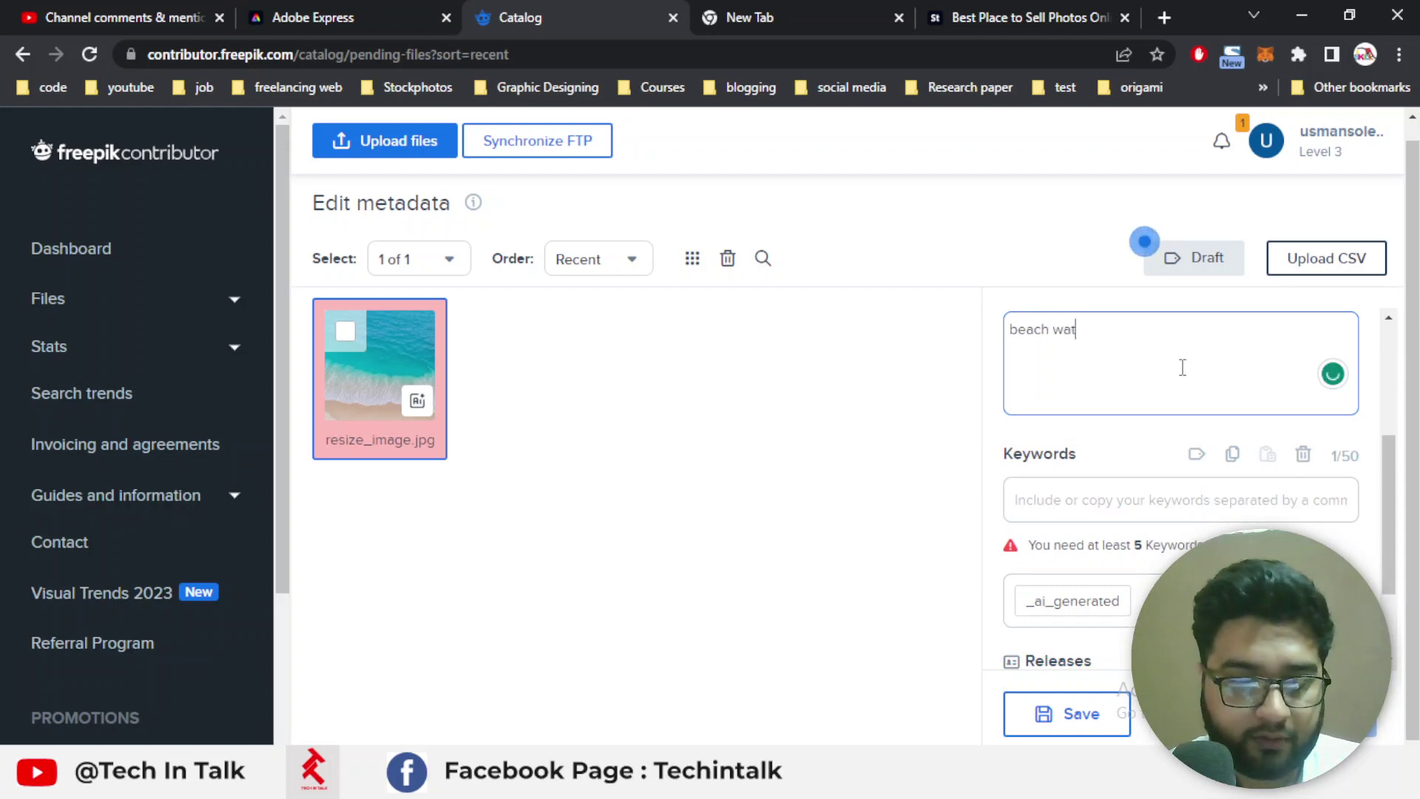
pyautogui.write('er view')
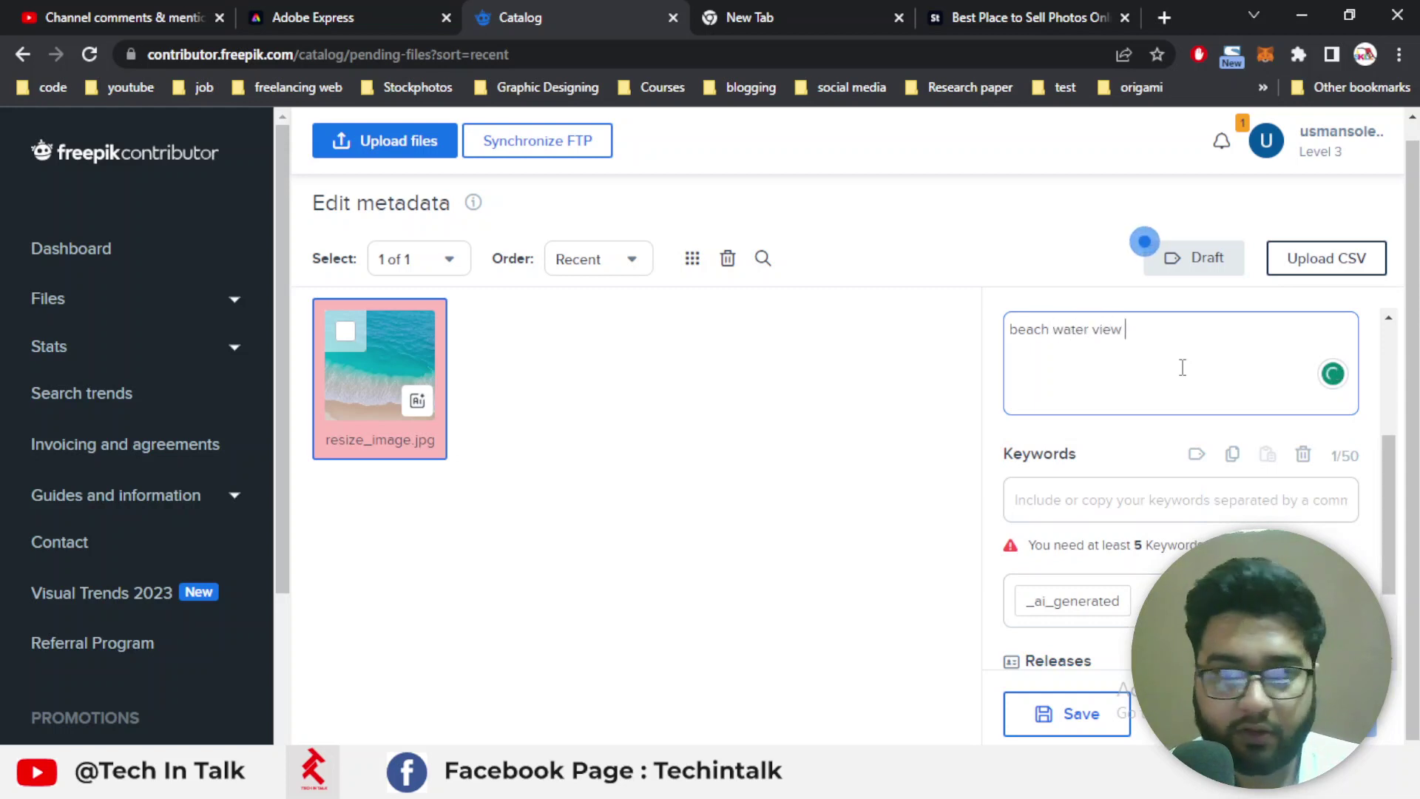
# - Add the suggested keywords summer beach, watercolor, beach party and sea to resize_image.jpg
pyautogui.click(1139, 480)
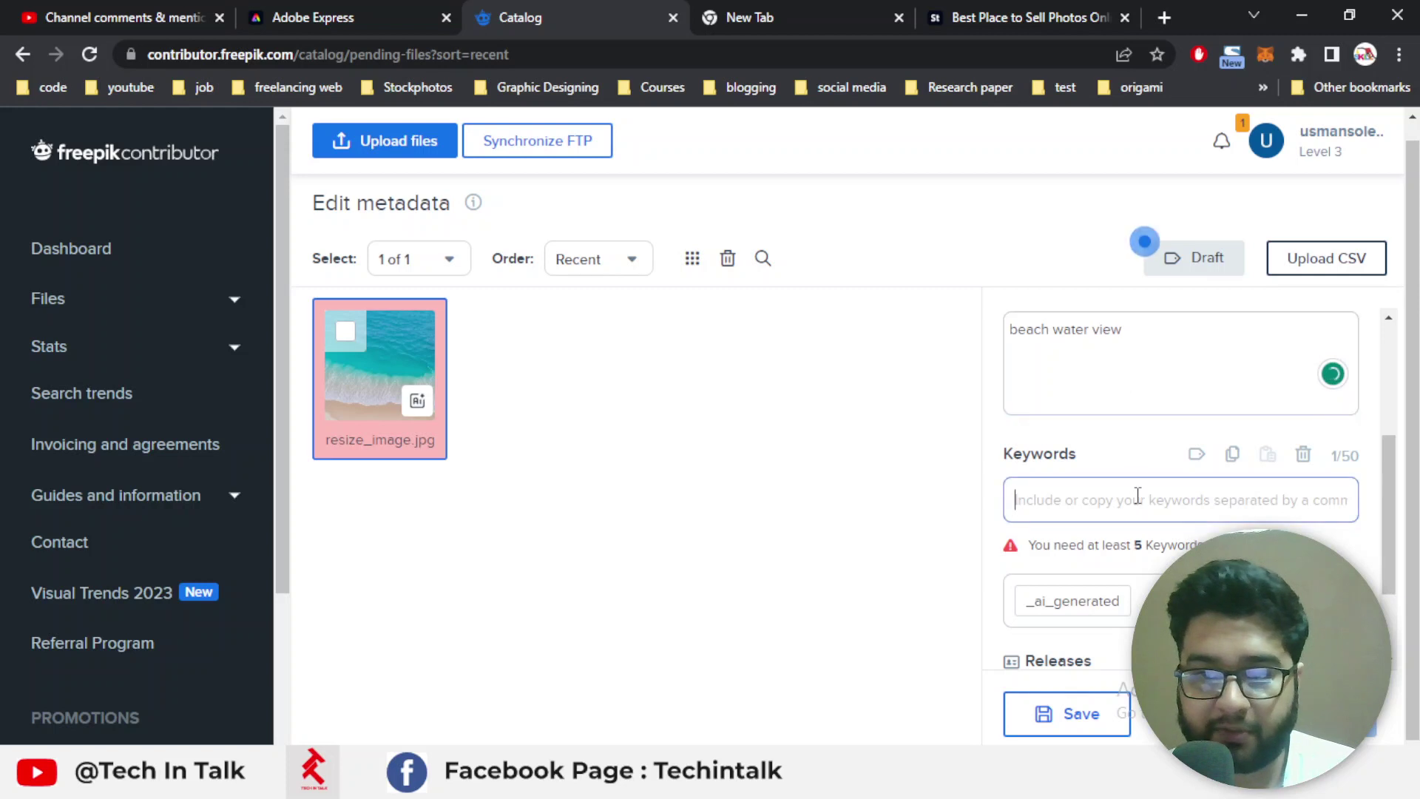
pyautogui.scroll(-2, 1139, 488)
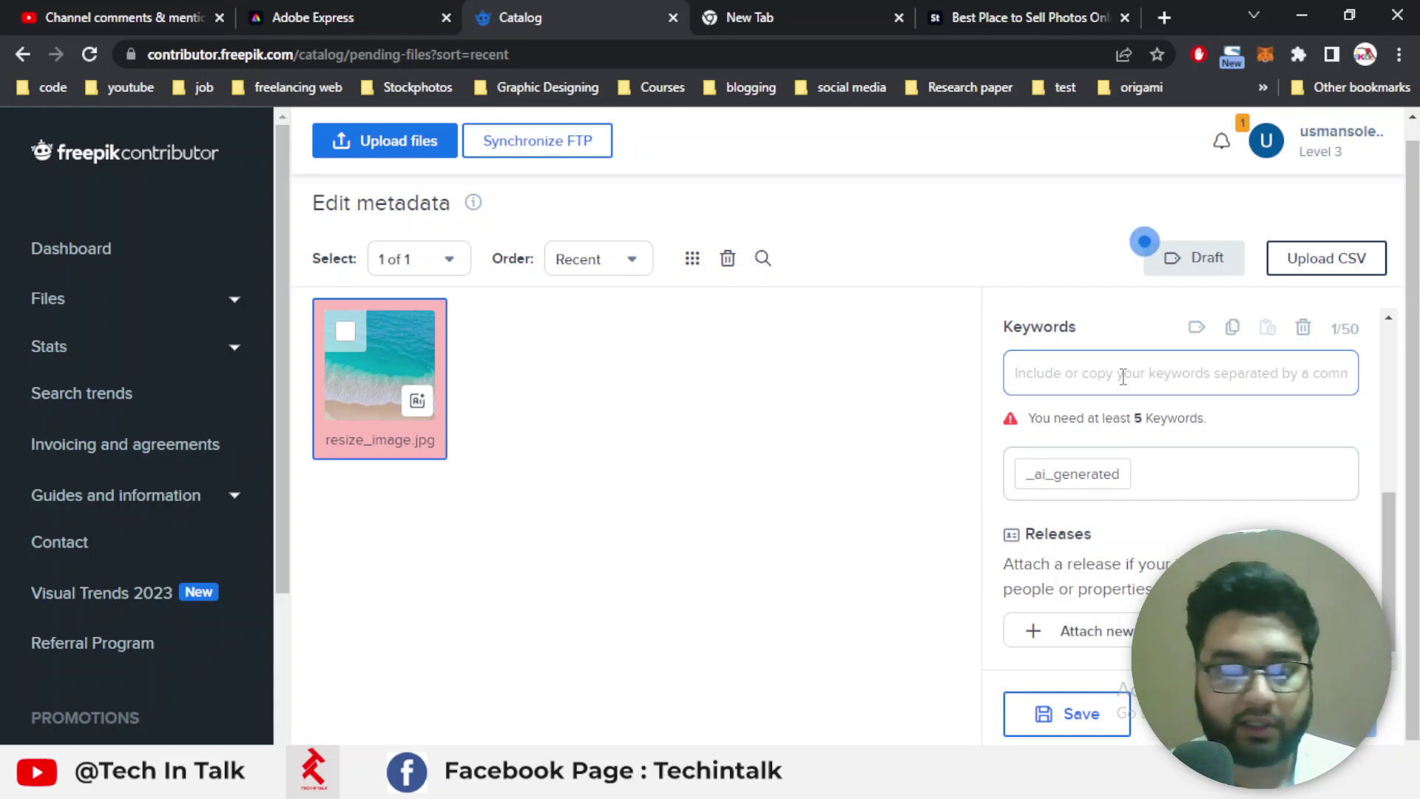
pyautogui.write('beach')
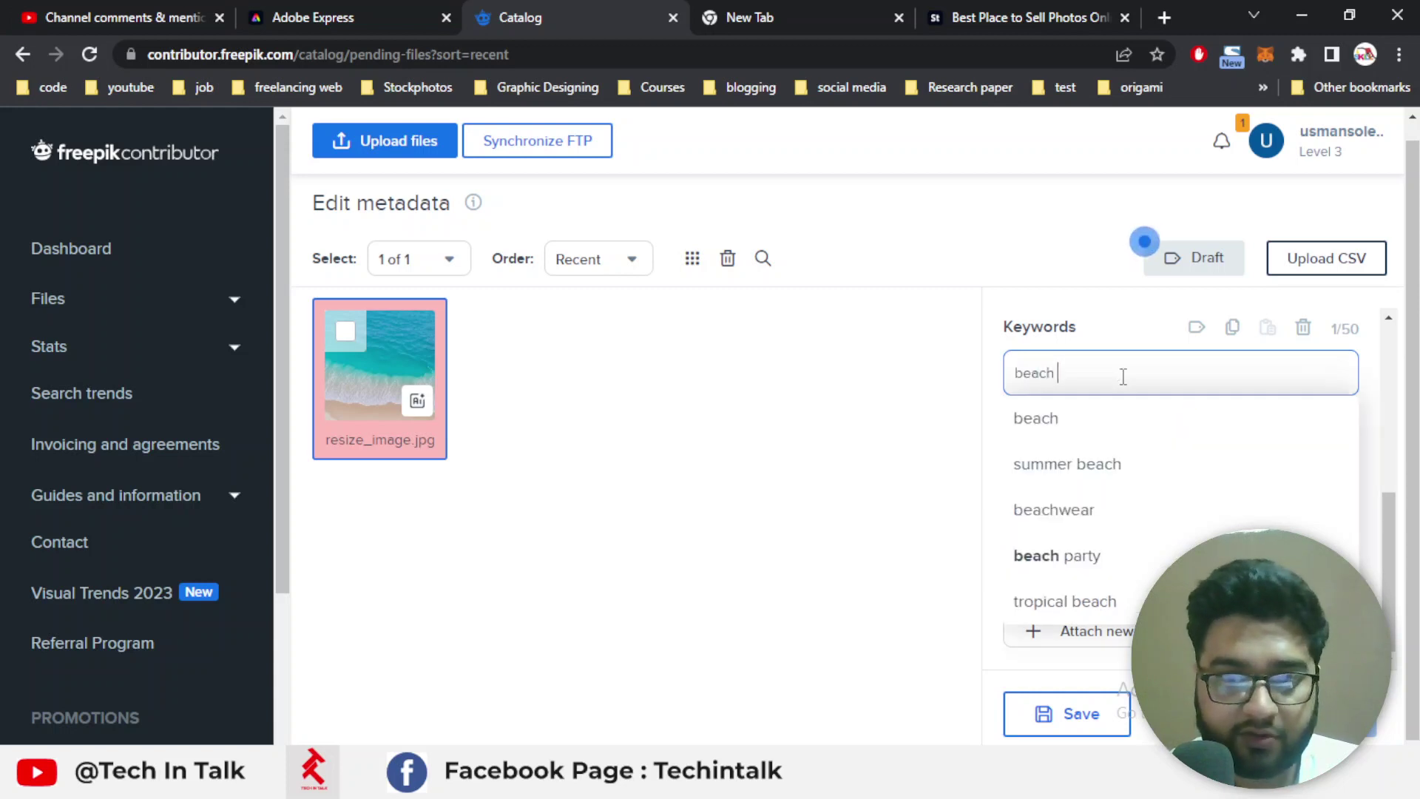
pyautogui.click(1087, 460)
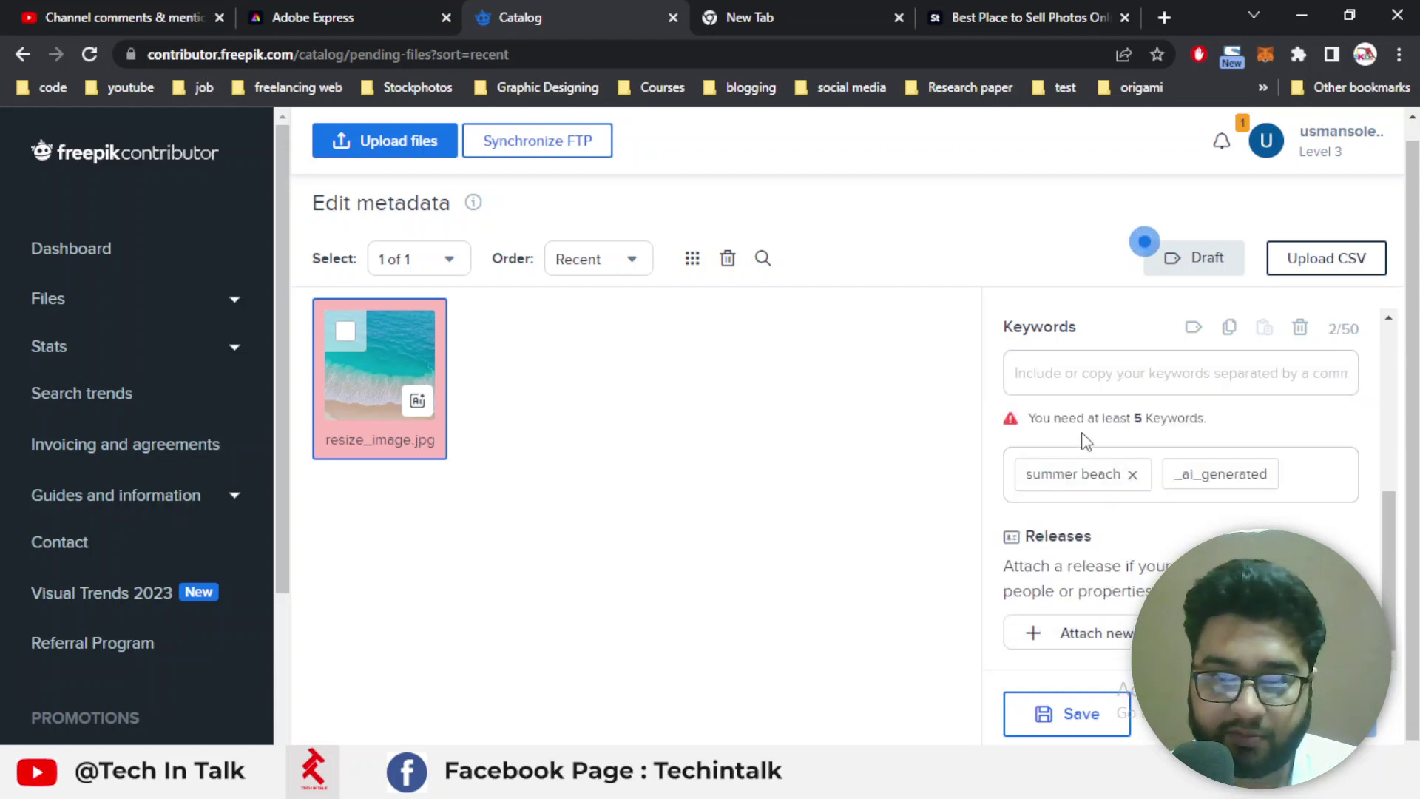
pyautogui.write('water')
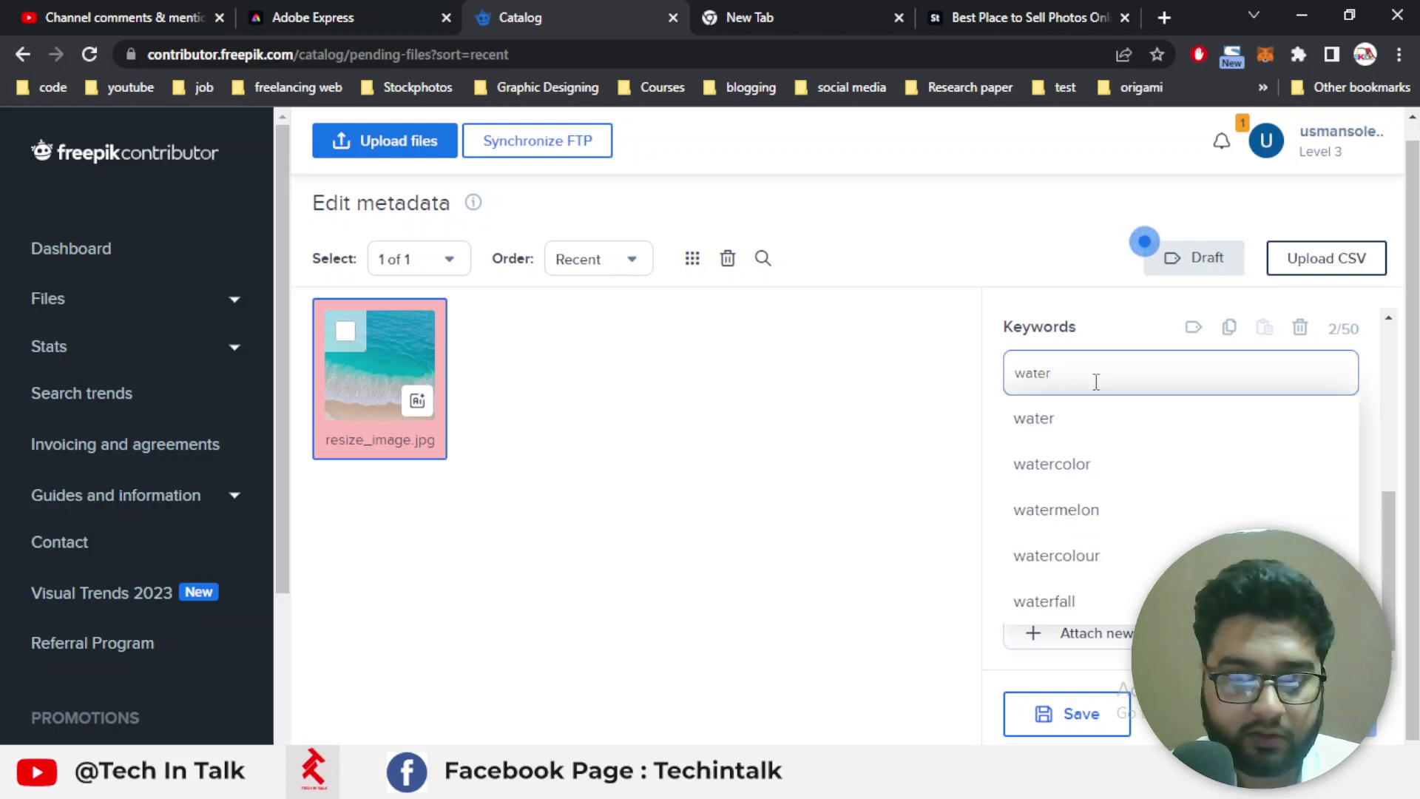
pyautogui.click(1104, 486)
pyautogui.click(1133, 367)
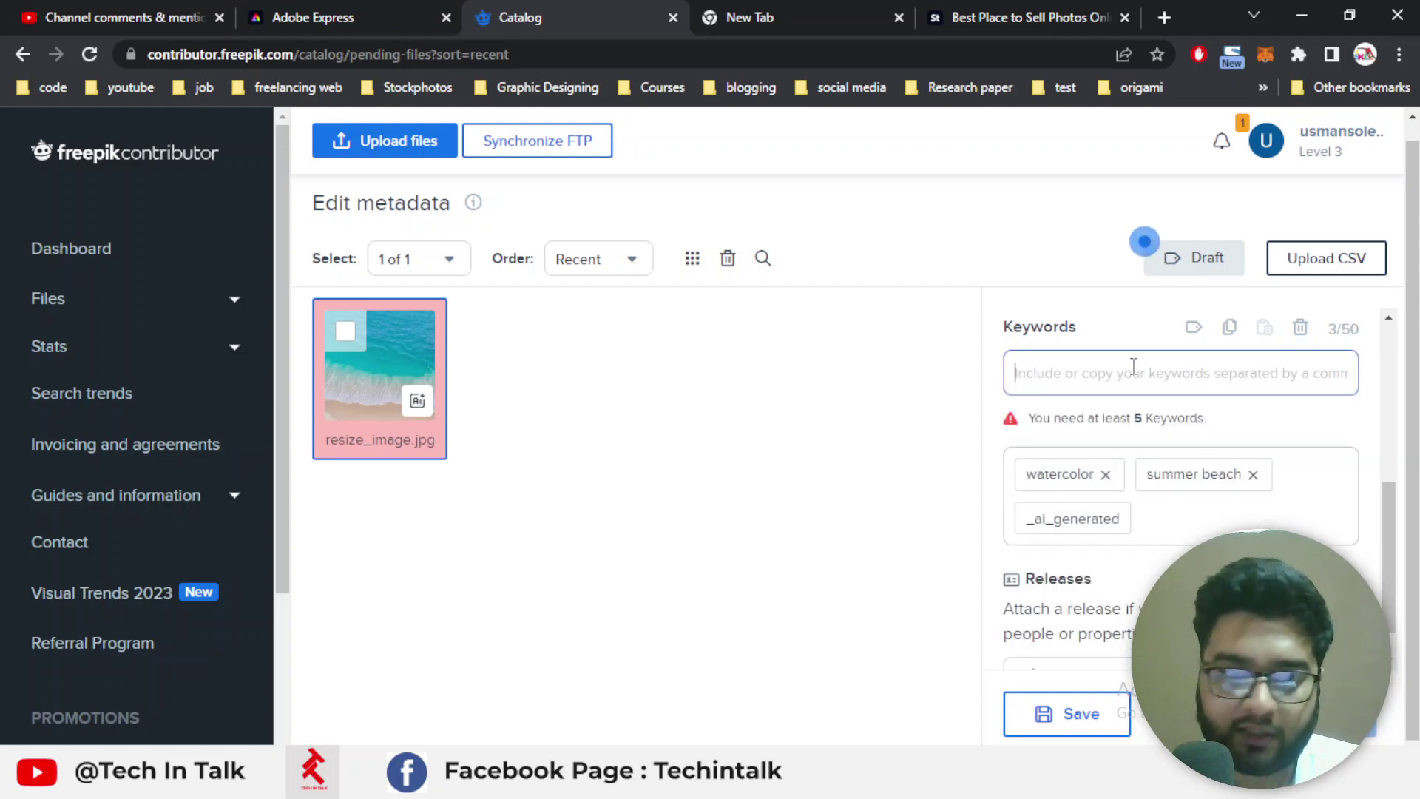
pyautogui.write('beach')
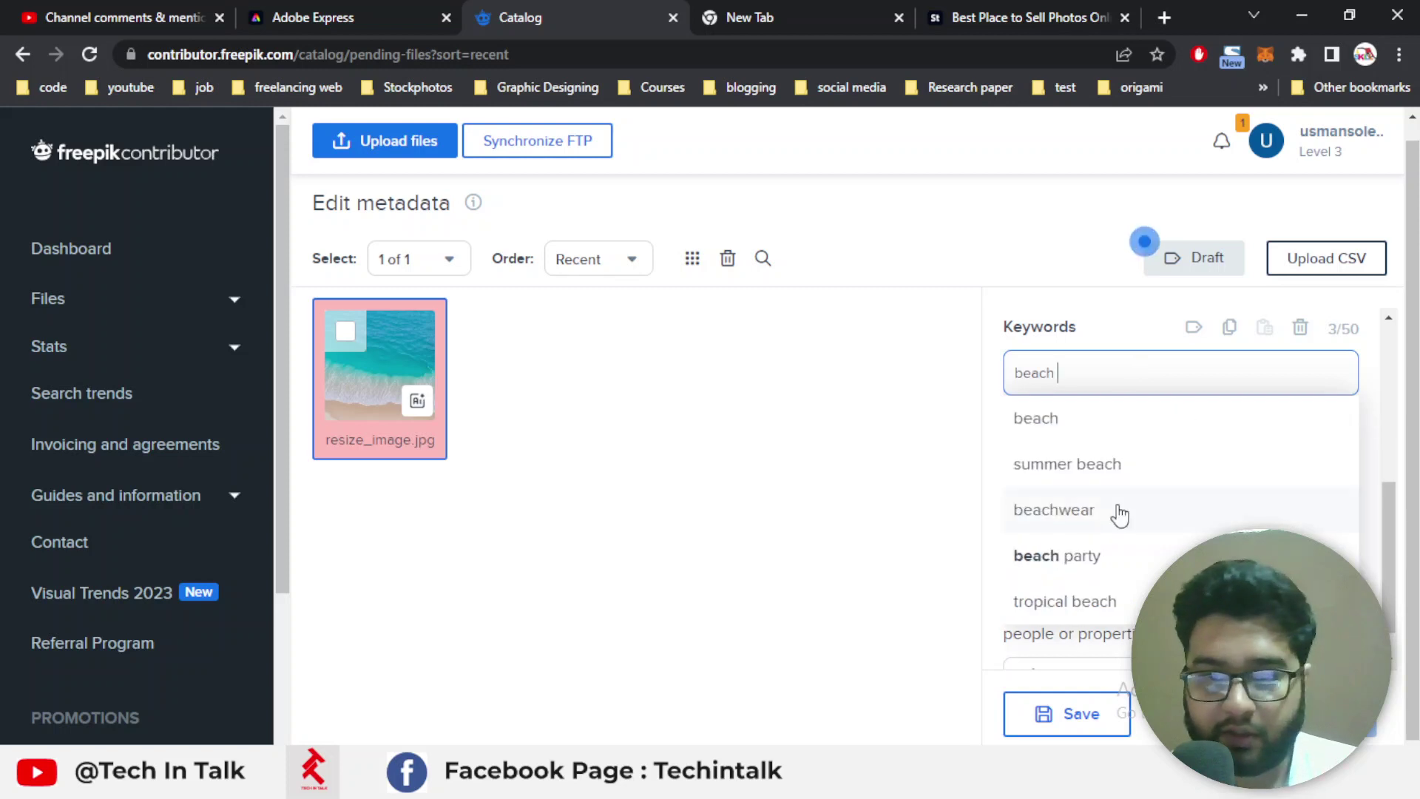
pyautogui.click(1095, 558)
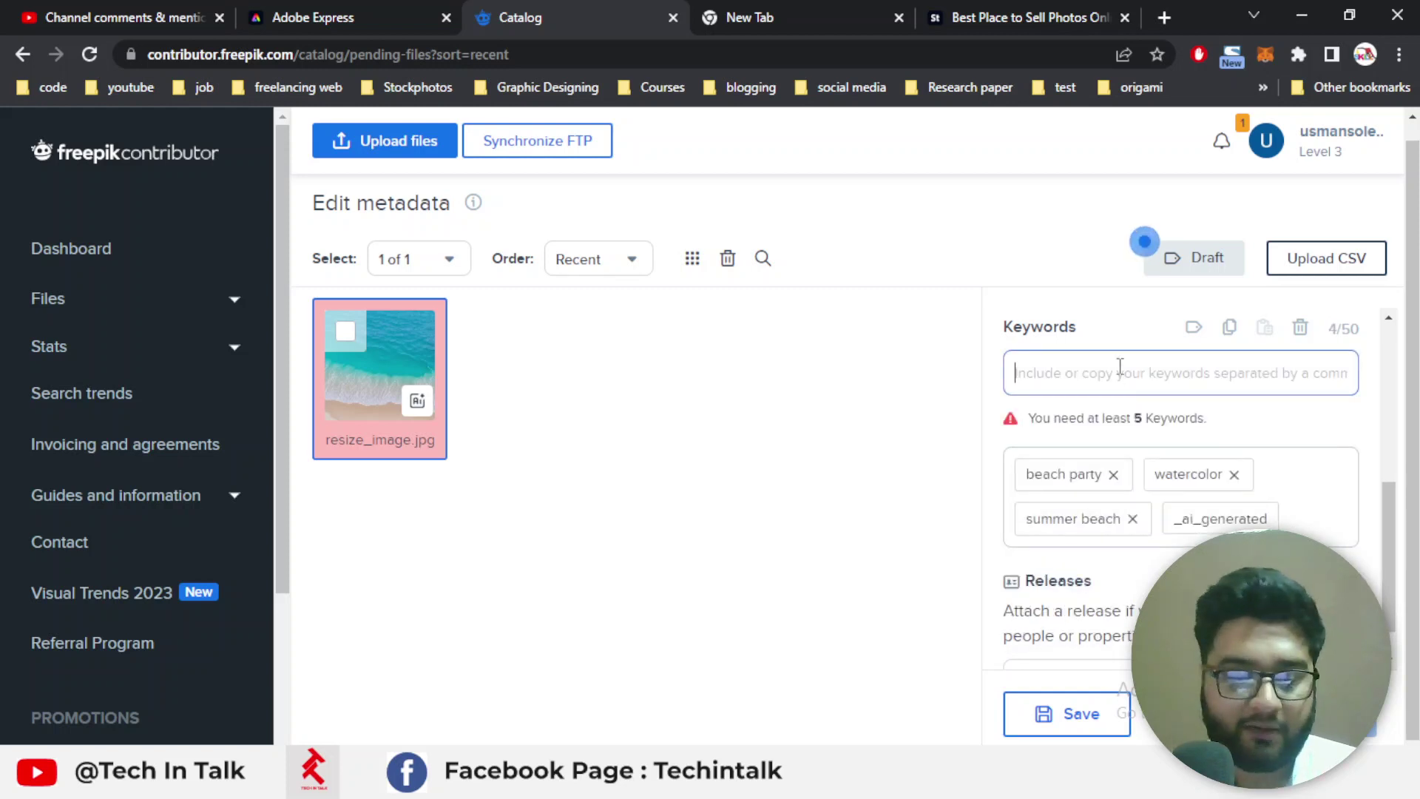
pyautogui.write('sea')
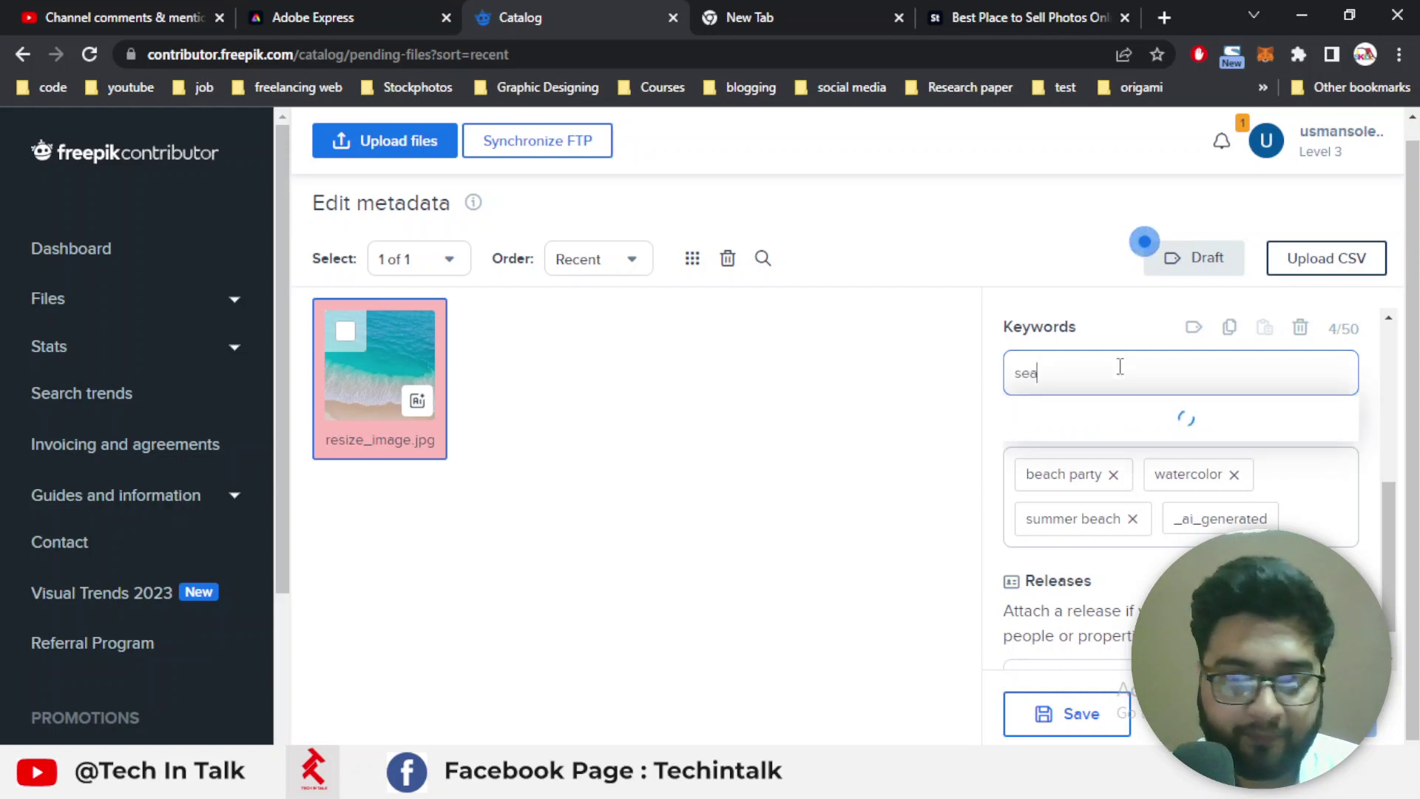
pyautogui.click(1054, 477)
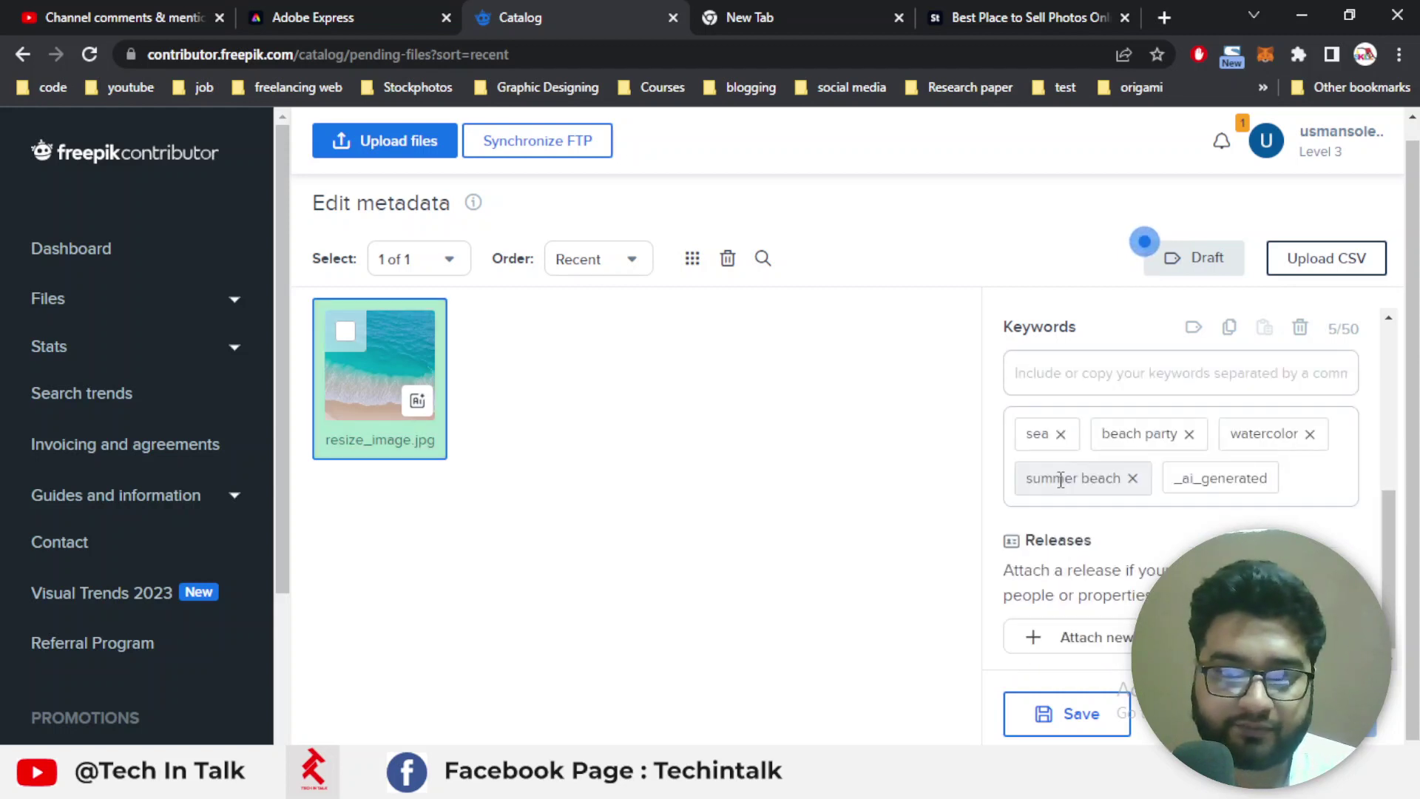
# - Save the metadata of resize_image.jpg and return to the list of files not yet submitted
pyautogui.scroll(5, 1190, 545)
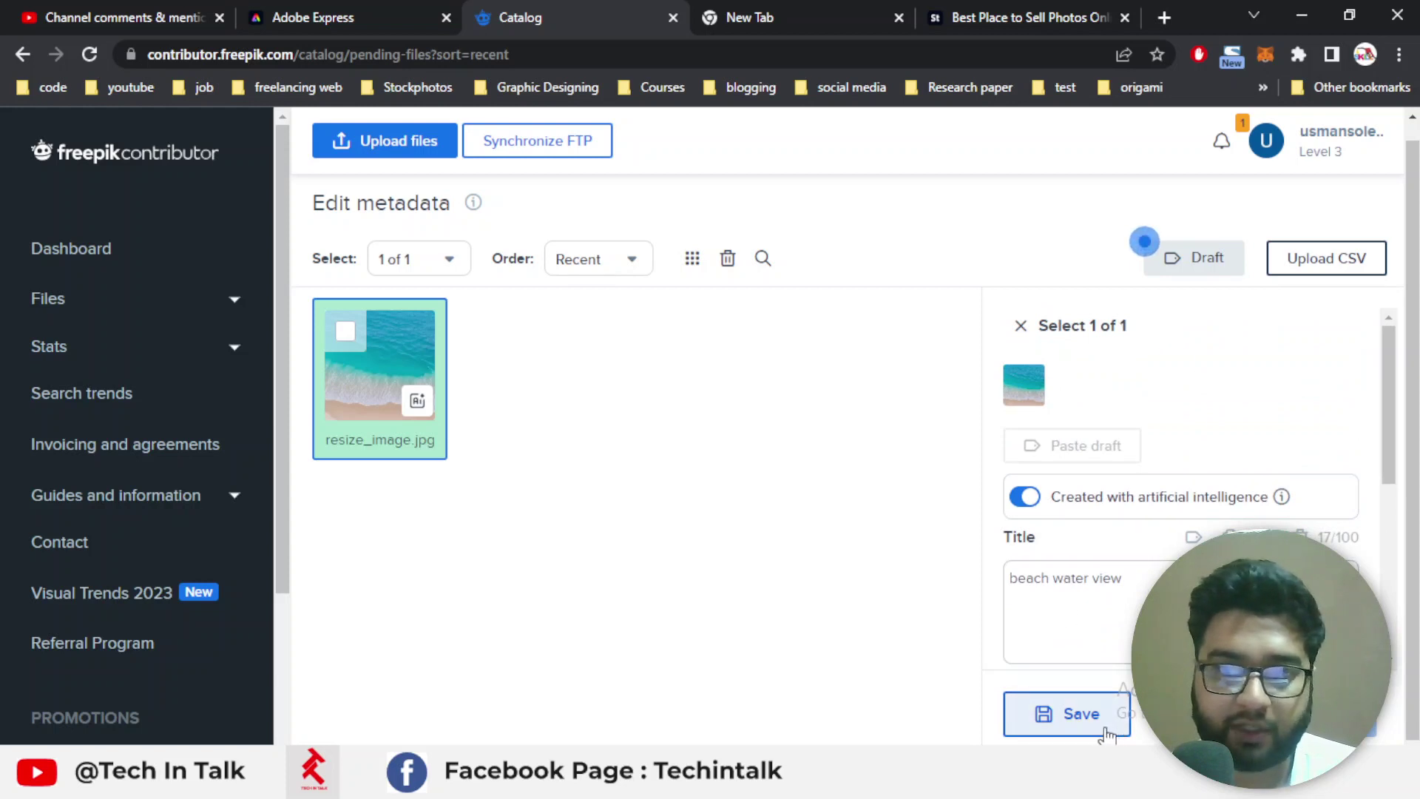
pyautogui.click(1082, 713)
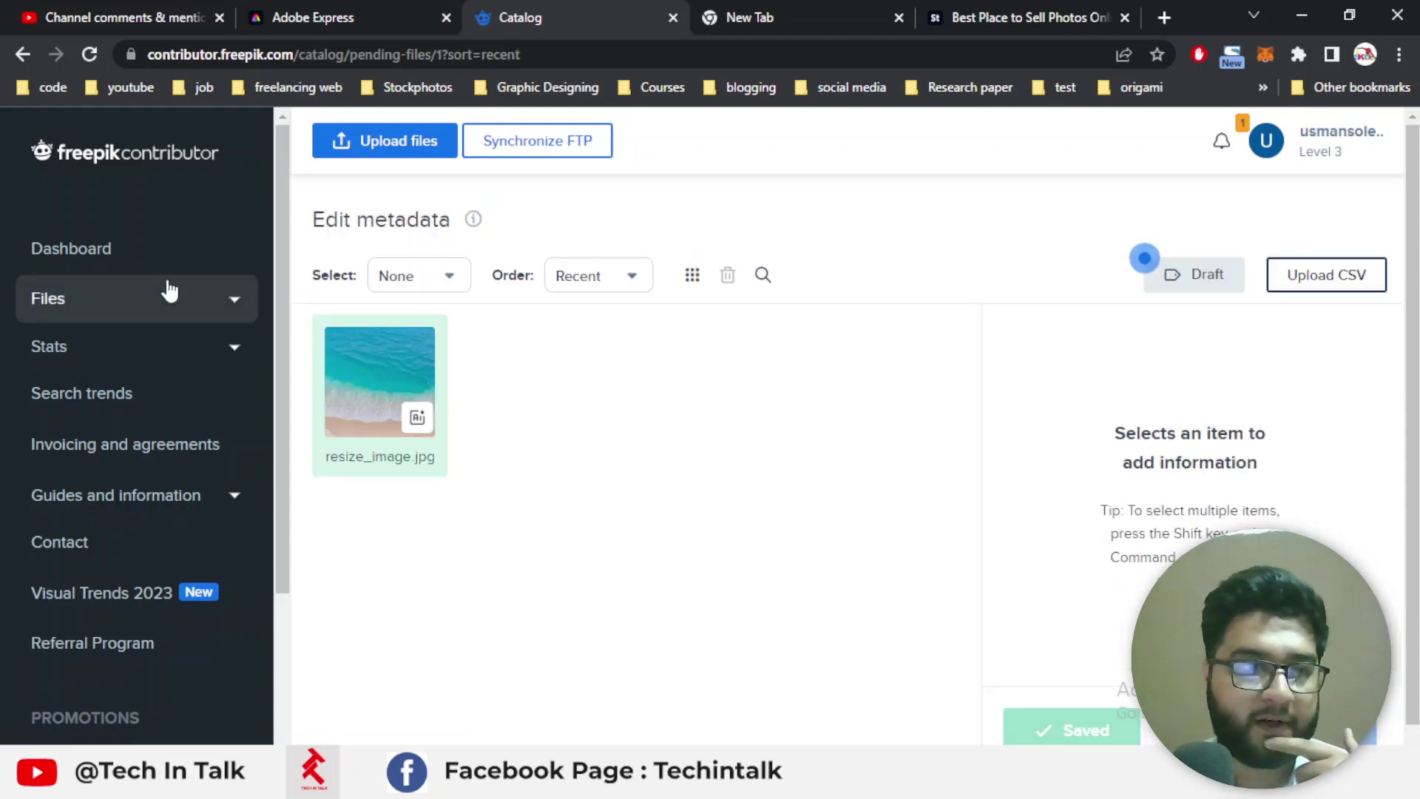
pyautogui.click(163, 296)
pyautogui.click(184, 359)
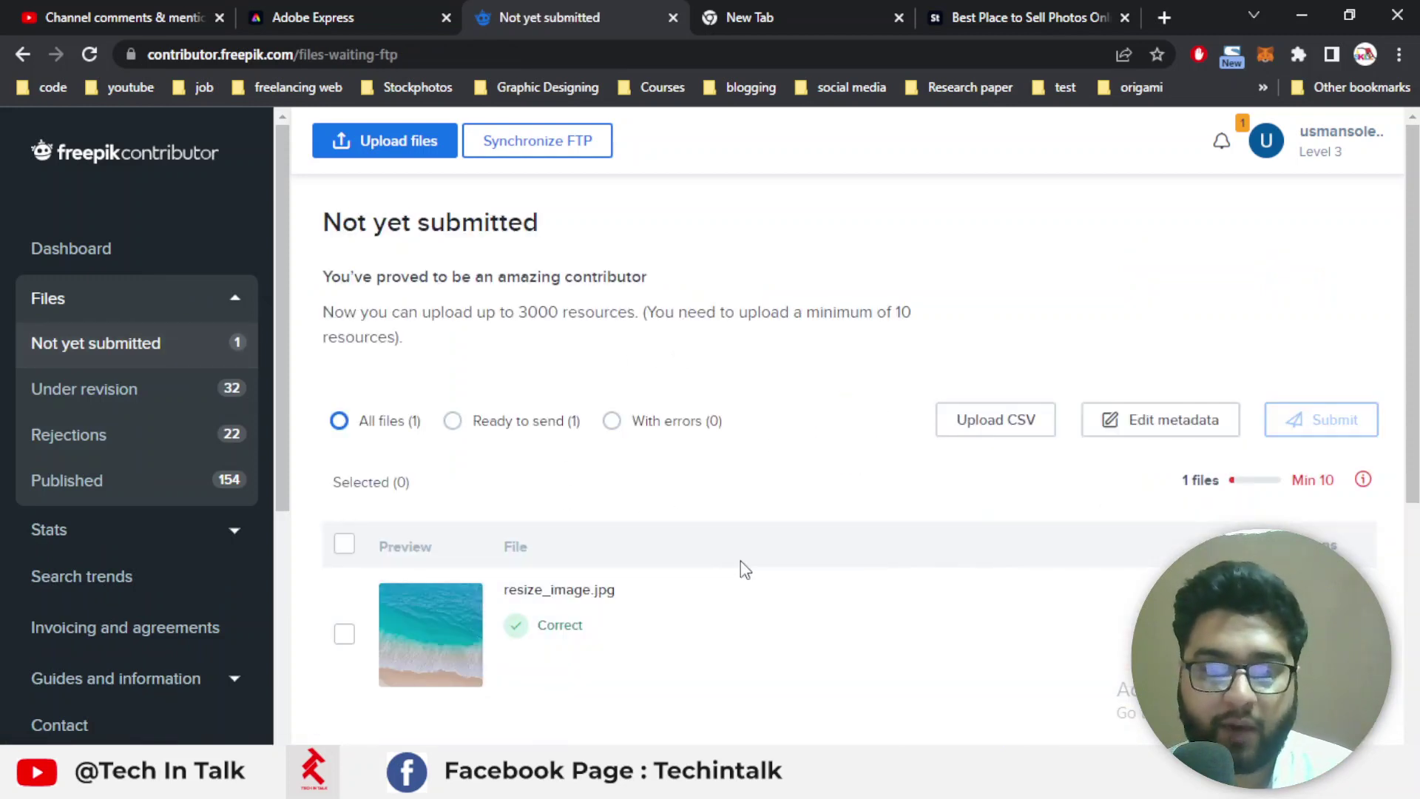
# - Check the status of resize_image.jpg and the minimum file requirement for submission, and minimize the browser
pyautogui.scroll(-2, 739, 560)
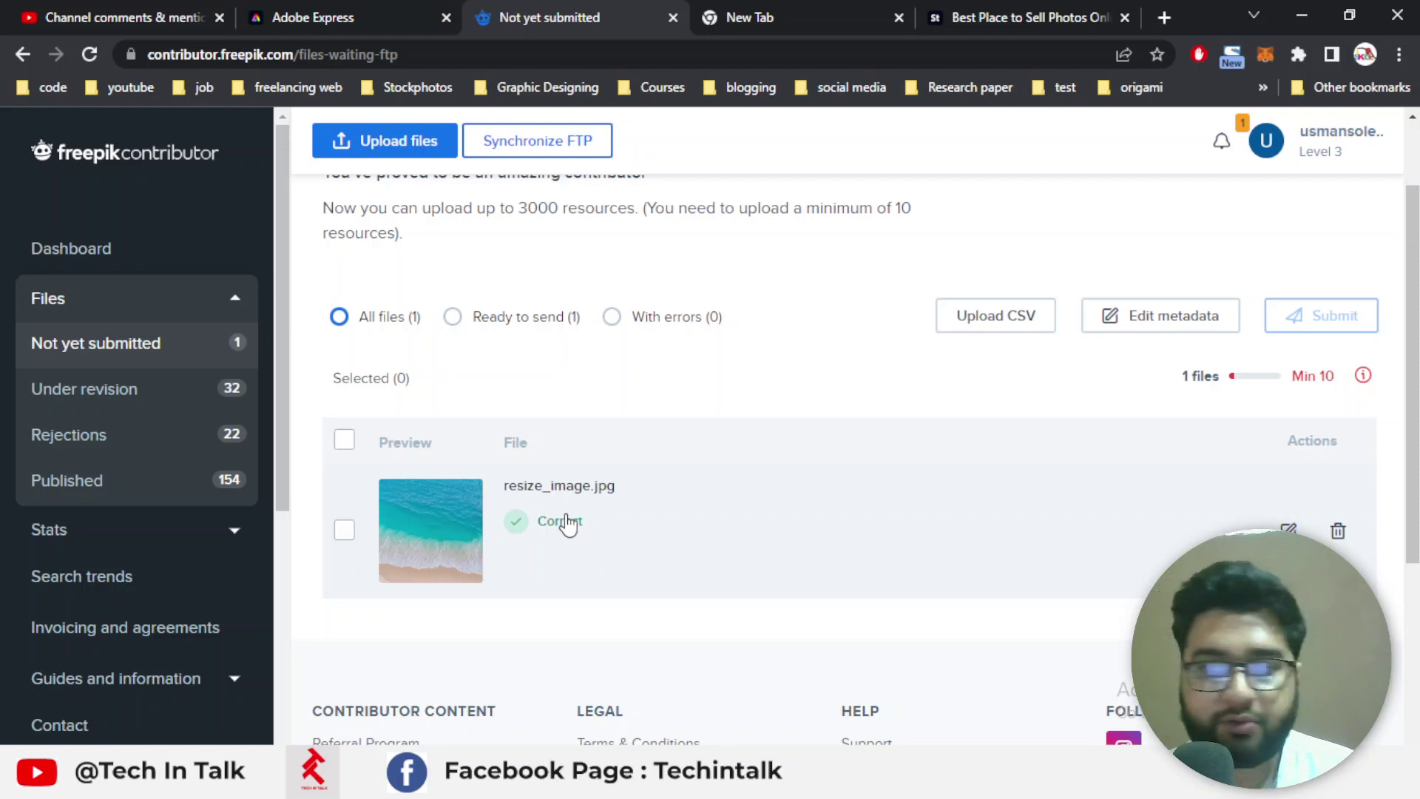
pyautogui.moveTo(1364, 377)
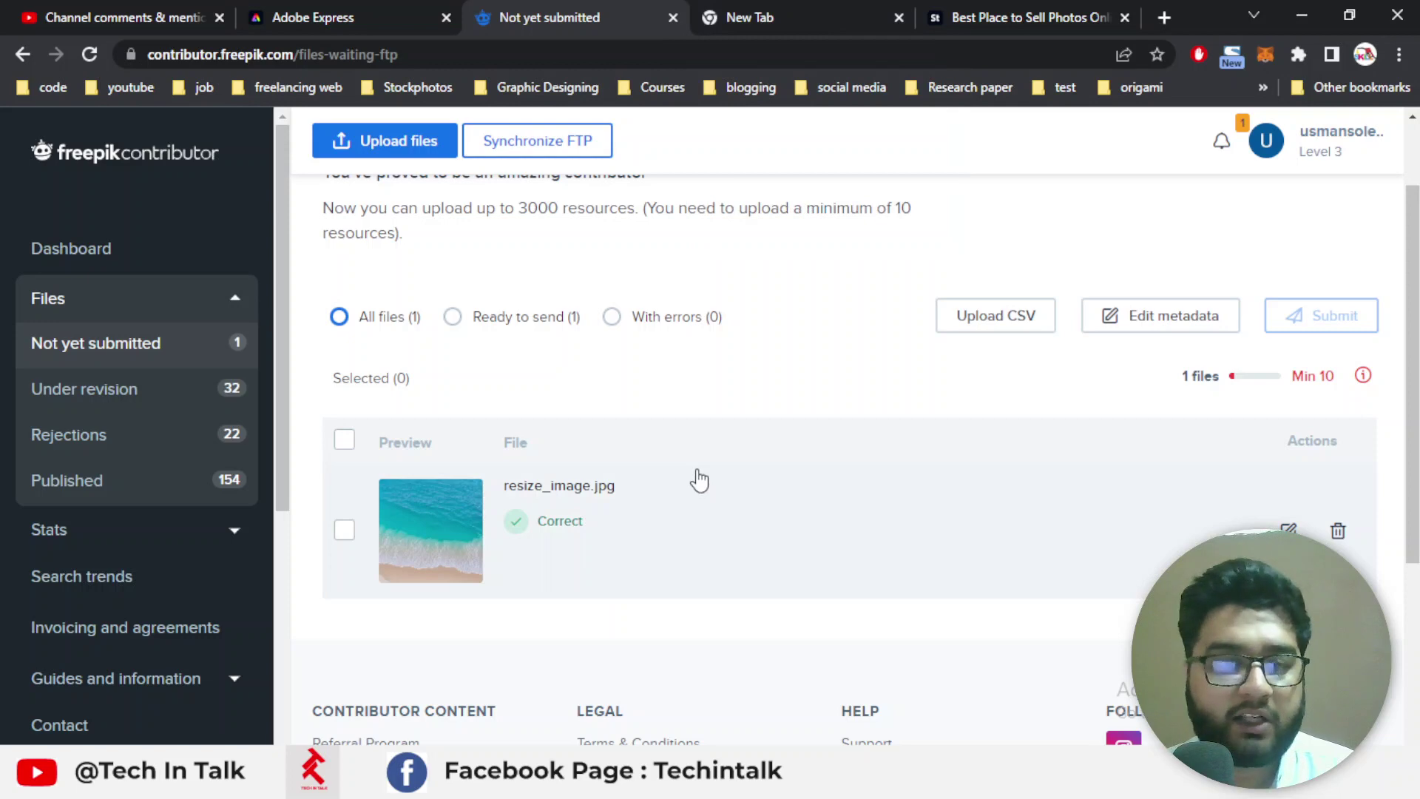
pyautogui.click(1302, 15)
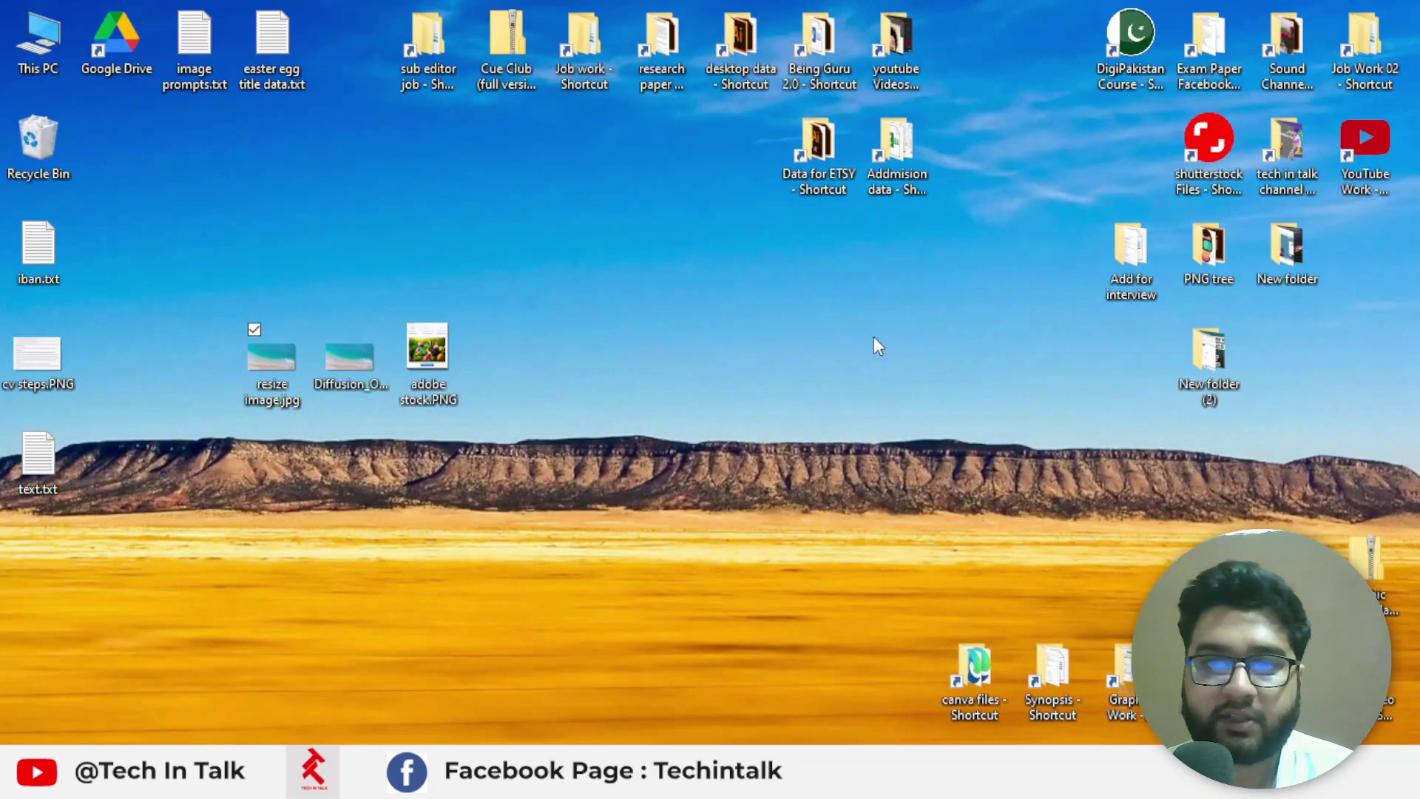